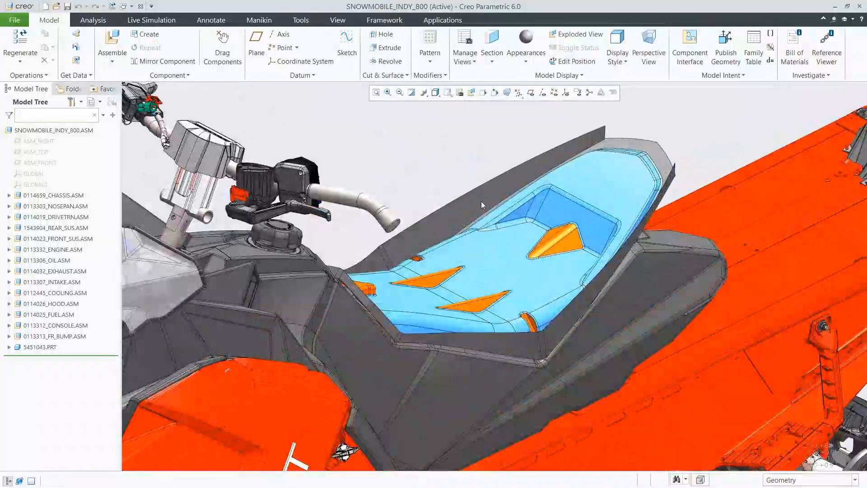
Step: Open the seat part SEAT_REX_DESIGN from the snowmobile assembly and orient it to the saved view 00_START_1
left_click(481, 203)
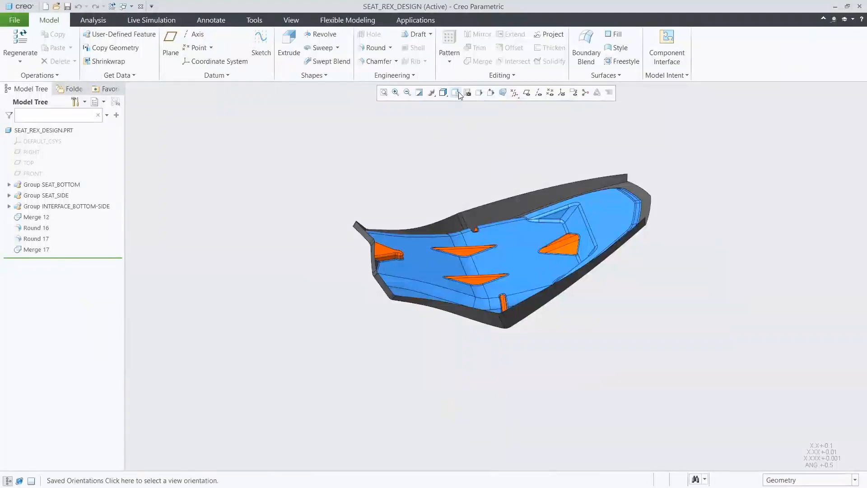
left_click(456, 92)
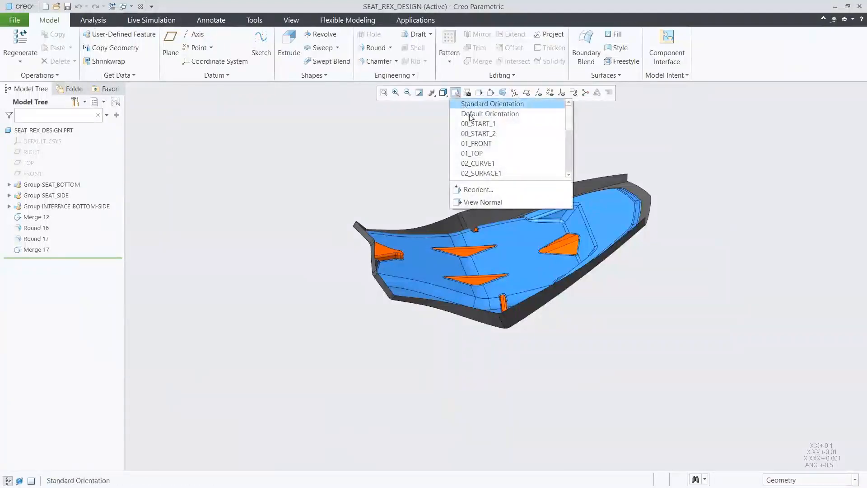
left_click(474, 123)
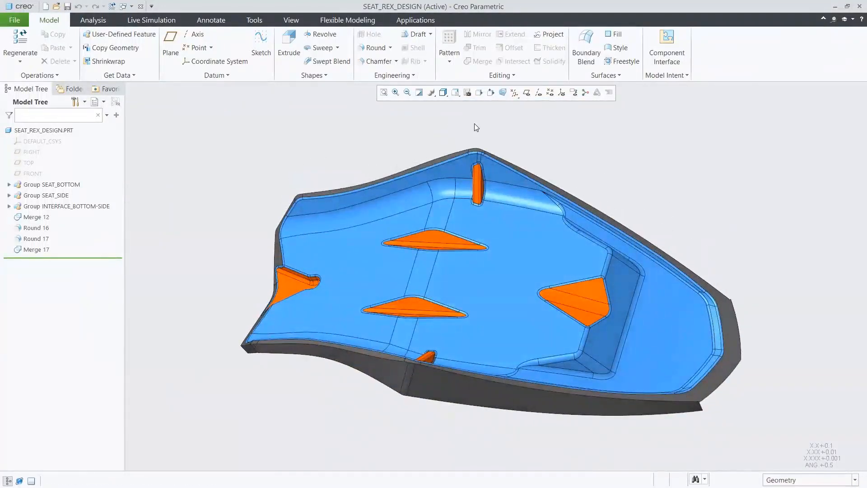
Step: Inspect the facet and Restyle 1 features inside the SEAT_BOTTOM group by highlighting them on the model
left_click(9, 185)
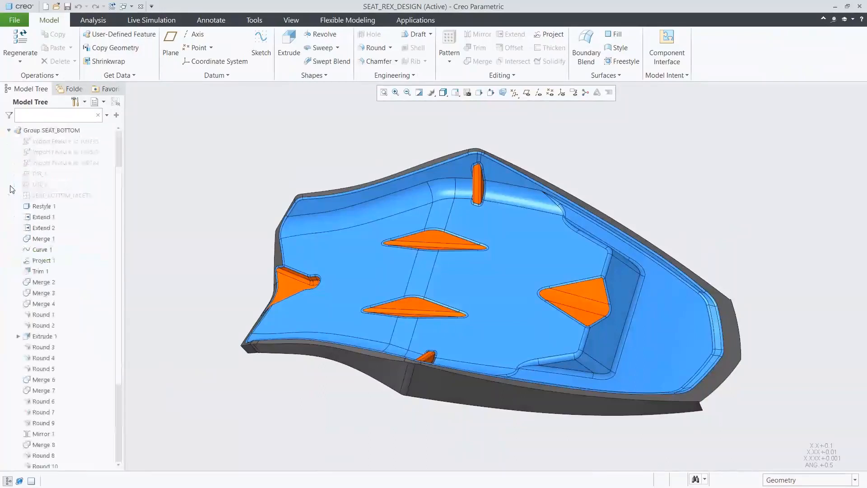
left_click(46, 197)
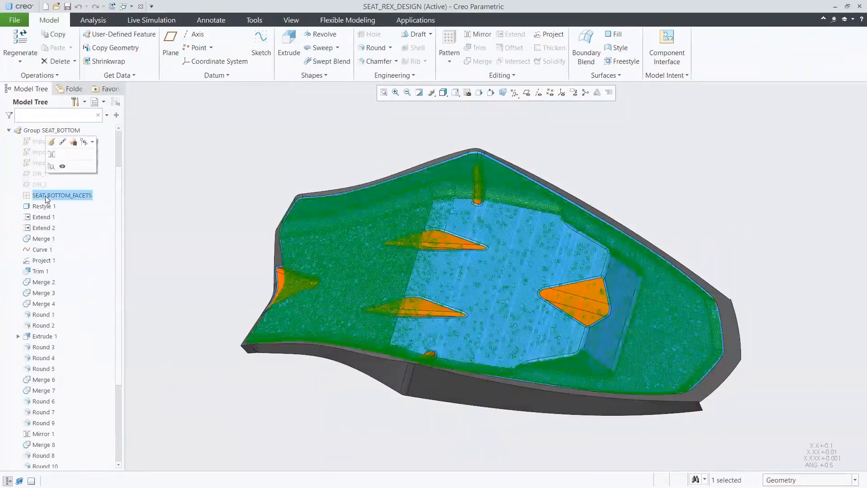
left_click(49, 207)
left_click(172, 208)
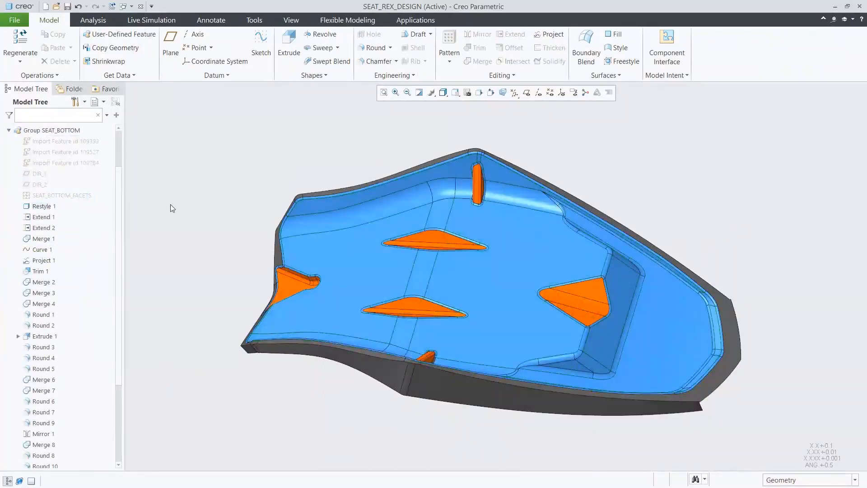
left_click(9, 131)
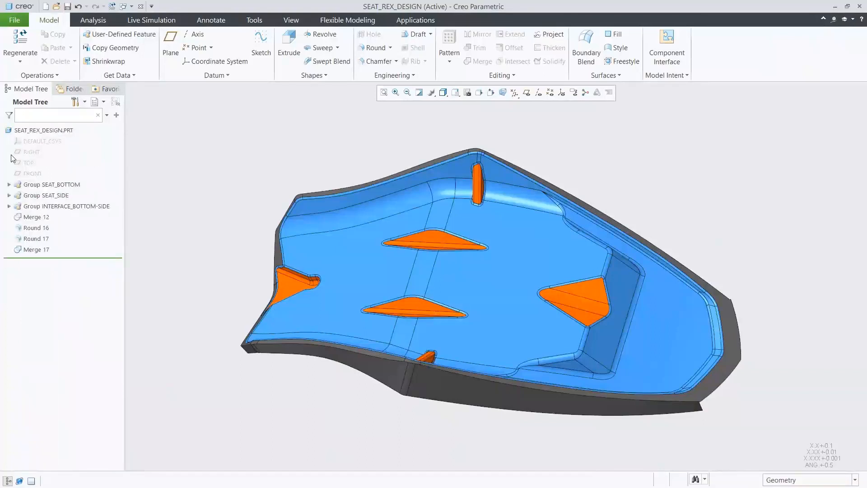
Step: Inspect the facet and Restyle 3 features inside the SEAT_SIDE group by highlighting them on the model
left_click(9, 195)
left_click(53, 206)
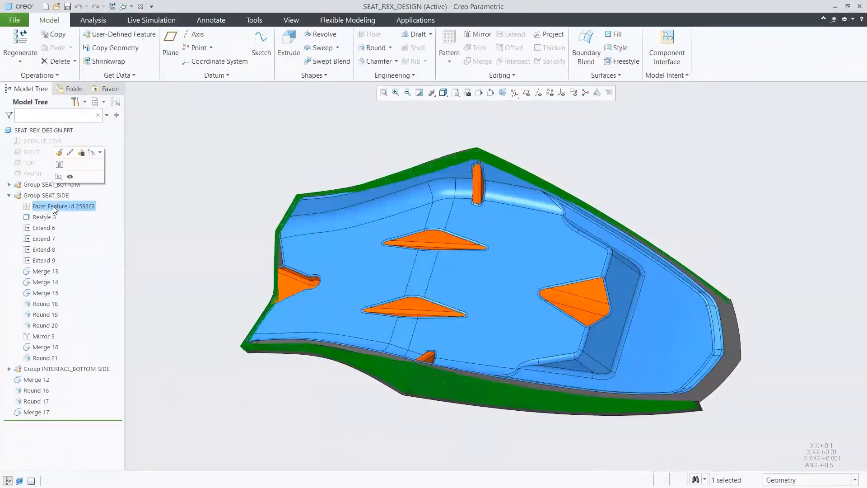
left_click(49, 217)
left_click(170, 206)
left_click(9, 196)
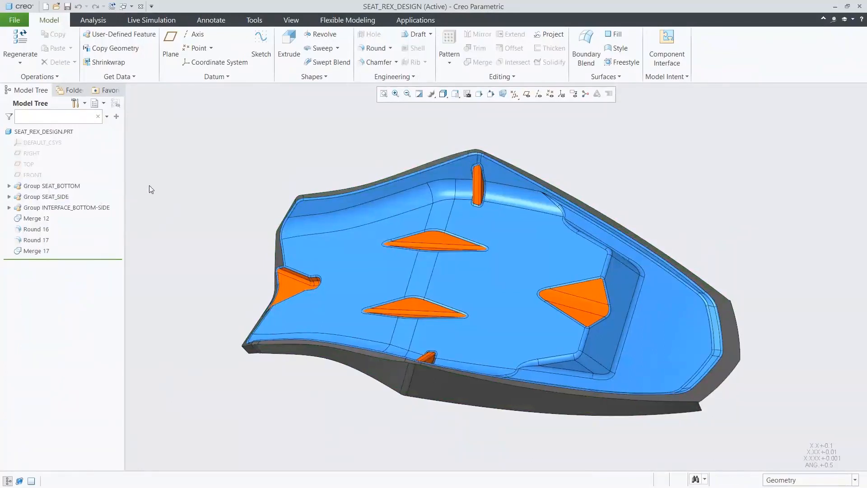
Step: Import the point cloud file seat_top.pts into the seat part, using the saved view 00_START_2
left_click(455, 93)
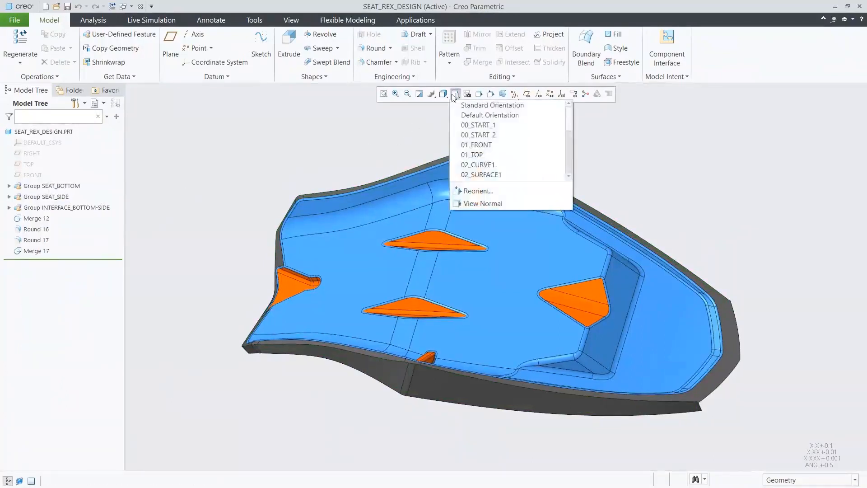
left_click(480, 137)
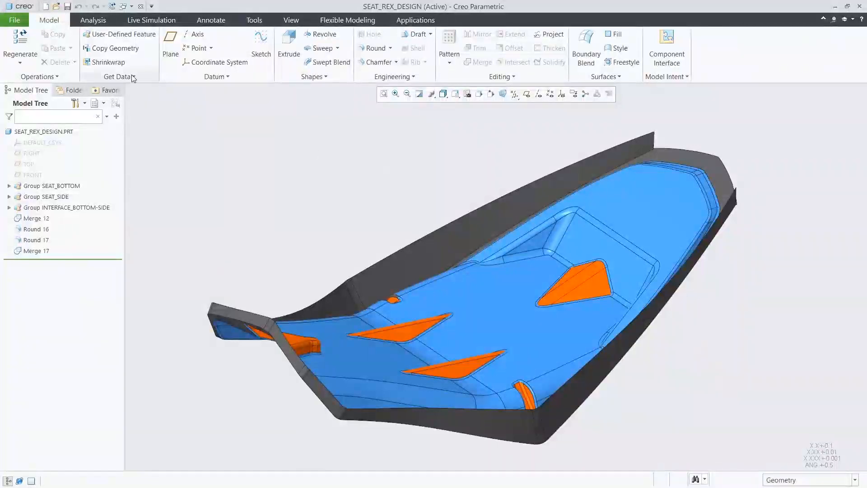
left_click(131, 76)
left_click(126, 136)
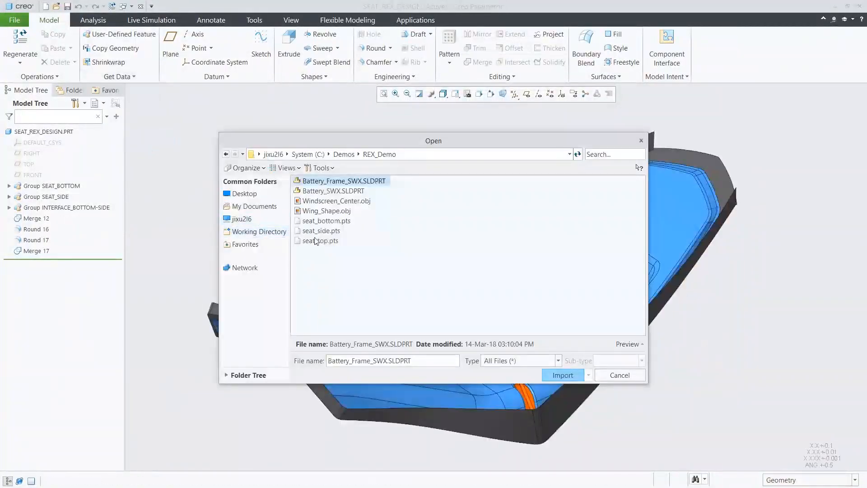
left_click(316, 241)
left_click(563, 374)
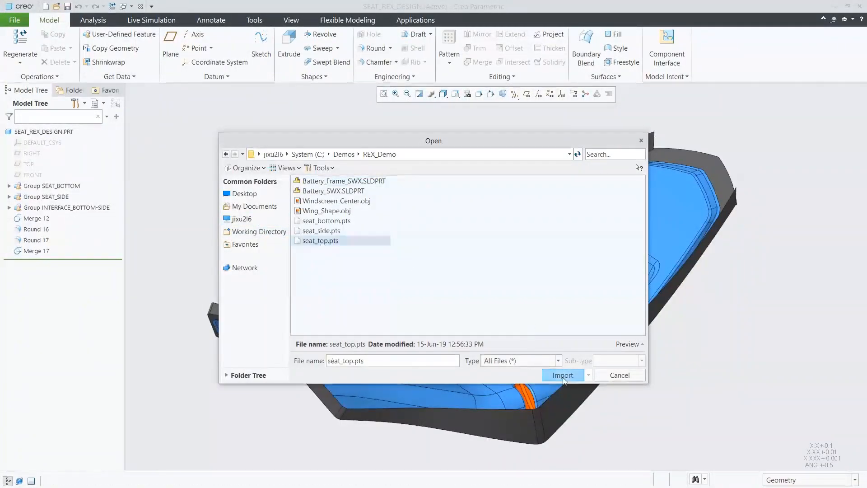
left_click(770, 205)
left_click(814, 275)
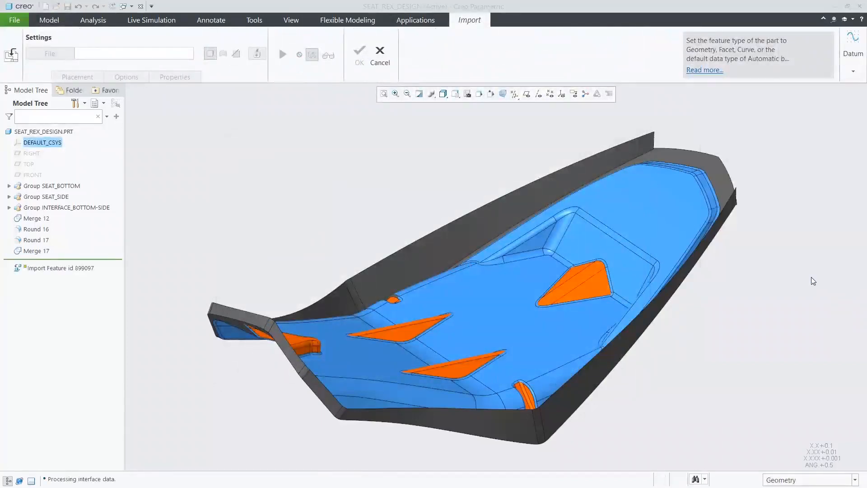
Step: Reduce the imported point cloud with curvature-based sampling at 85 percent
left_click(19, 62)
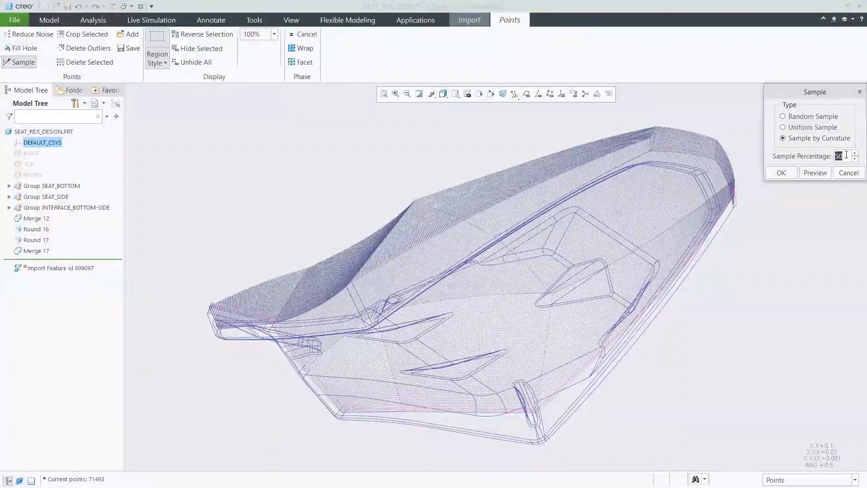
left_click(815, 172)
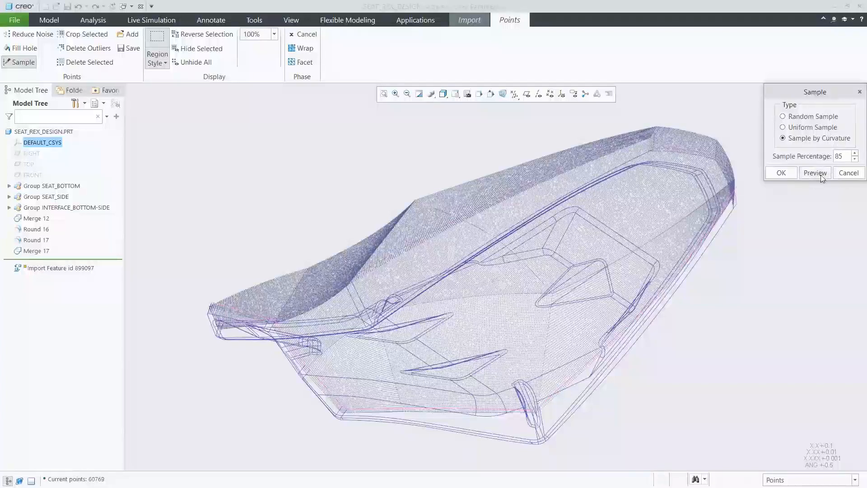
left_click(782, 173)
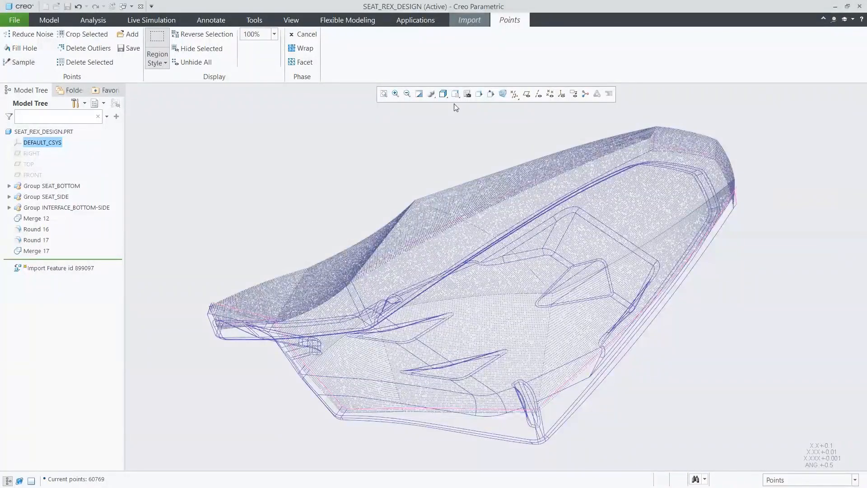
Step: Set the display style to Shading and convert the sampled points into facets
left_click(444, 94)
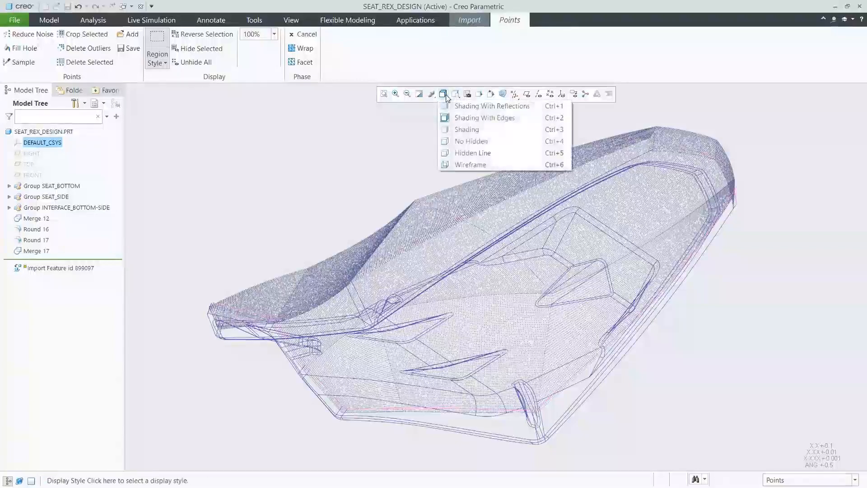
left_click(461, 131)
left_click(301, 61)
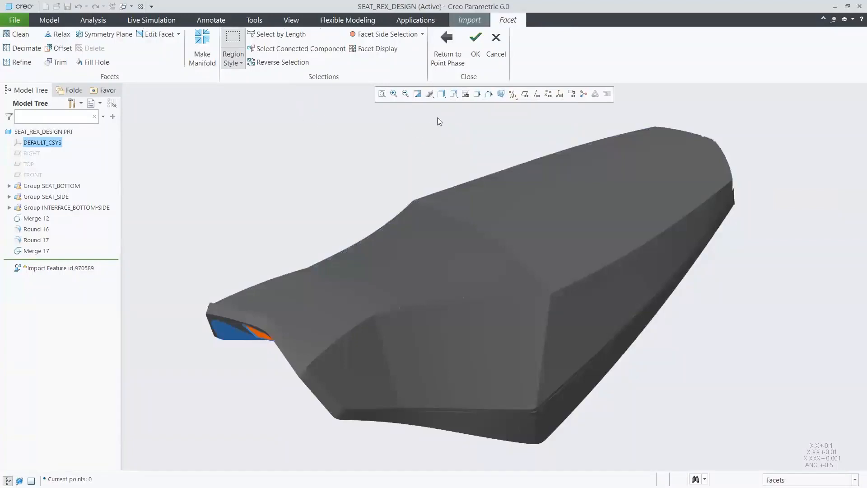
Step: Fill only the selected jagged hole along the seat-top facet edge, using the Curvature fill type
left_click(454, 94)
left_click(483, 146)
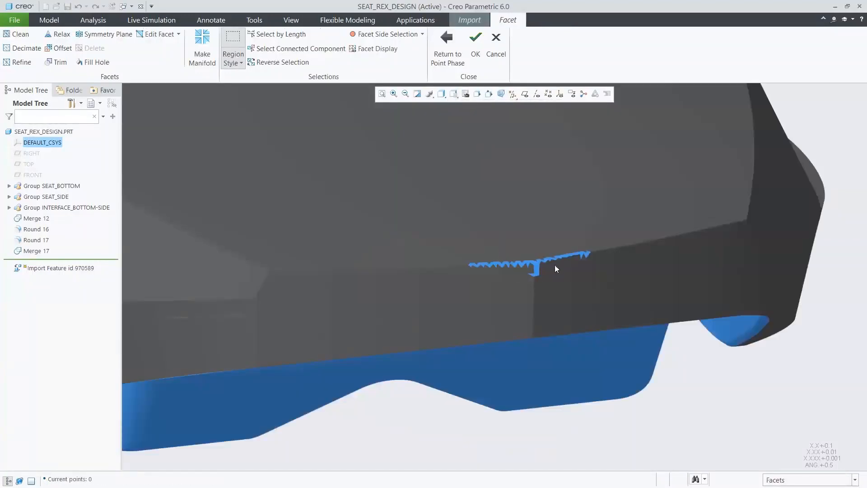
left_click(94, 62)
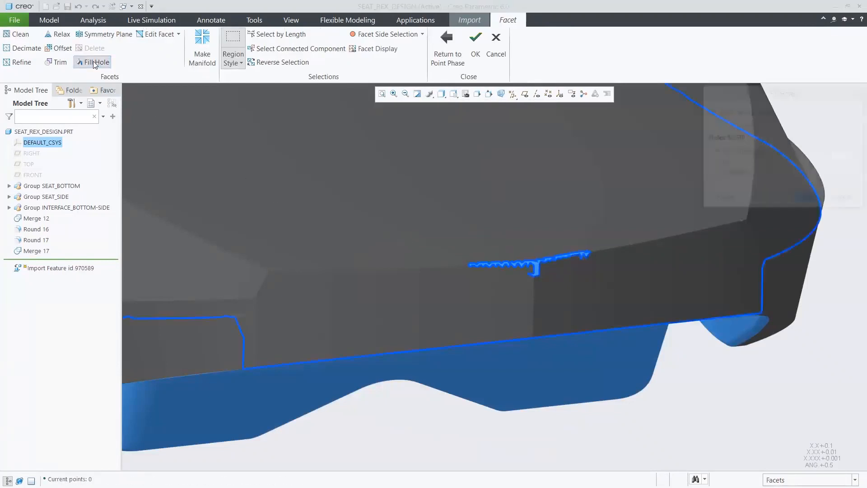
left_click(714, 174)
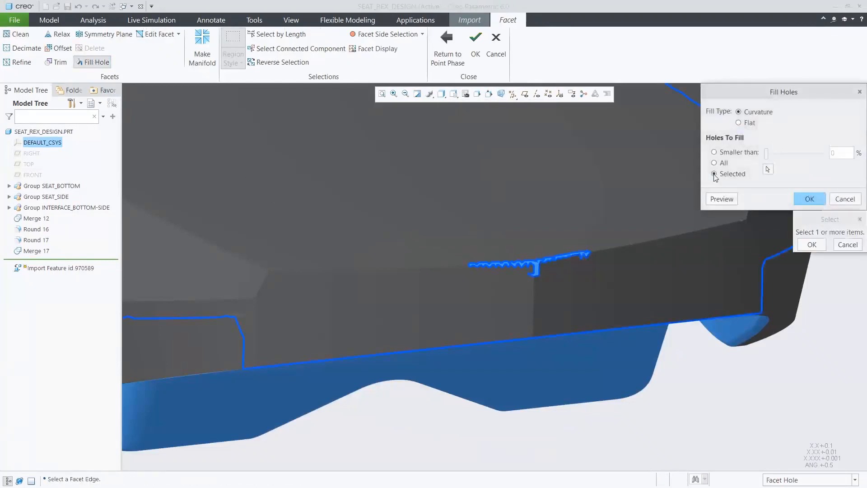
left_click(559, 263)
left_click(808, 245)
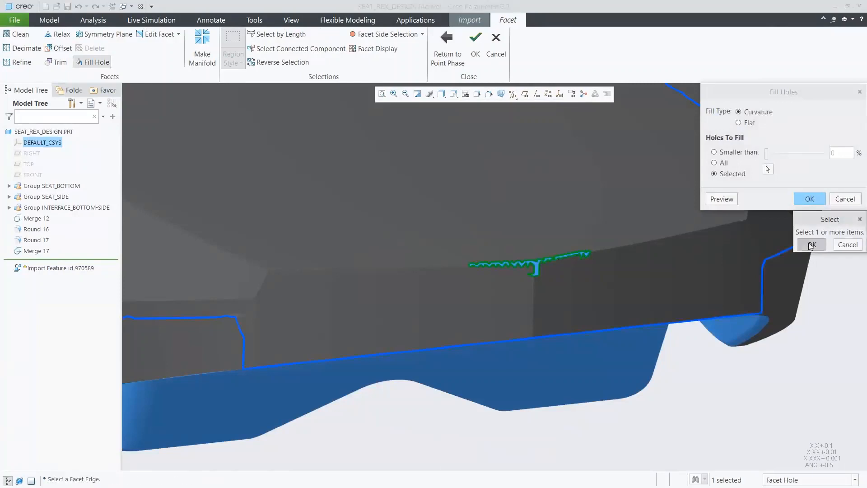
left_click(722, 200)
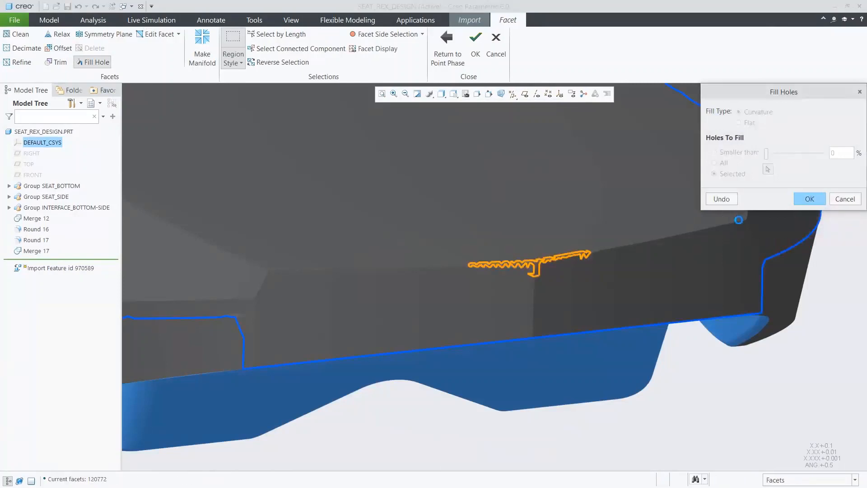
left_click(810, 200)
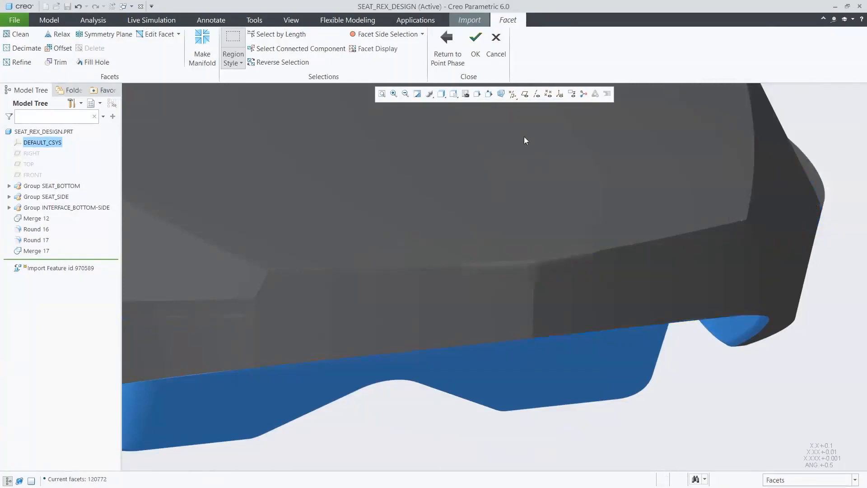
Step: Make the seat-top facets an open manifold and complete the point cloud import as a facet feature
left_click(441, 93)
left_click(487, 135)
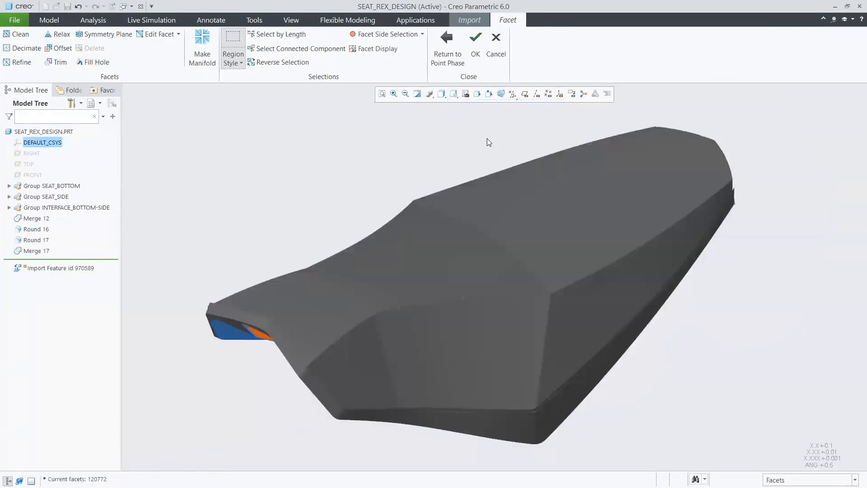
left_click(203, 49)
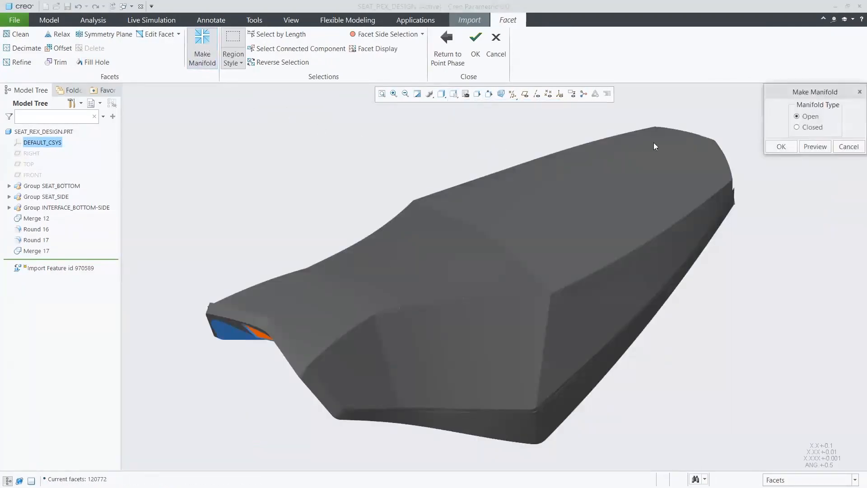
left_click(783, 146)
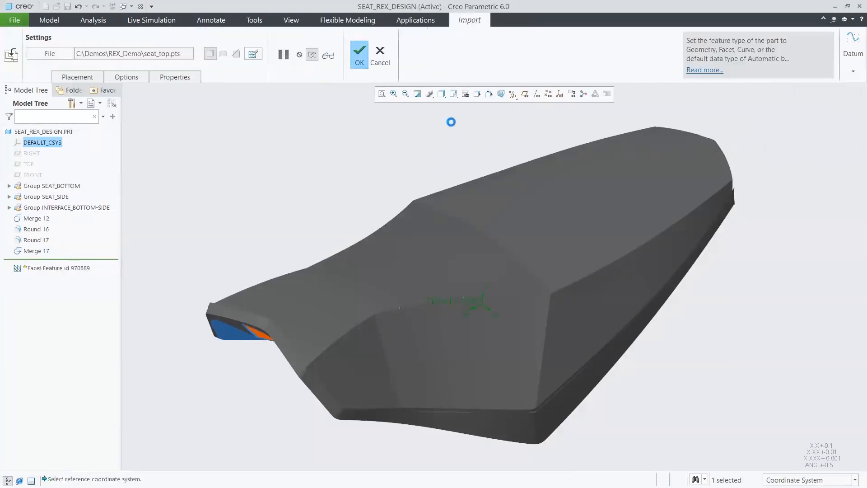
left_click(360, 54)
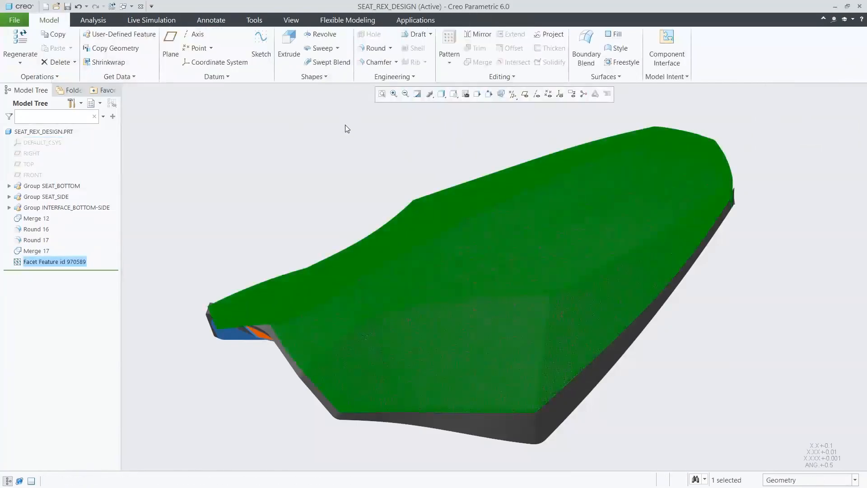
Step: Hide the SEAT_BOTTOM, SEAT_SIDE and INTERFACE_BOTTOM-SIDE groups
left_click(345, 125)
left_click(71, 185)
left_click(68, 196, "ctrl")
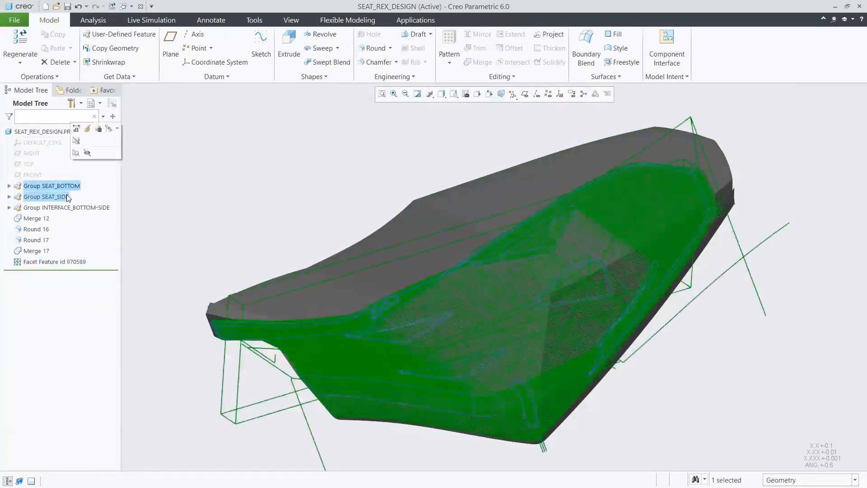
left_click(70, 207, "ctrl")
left_click(85, 176)
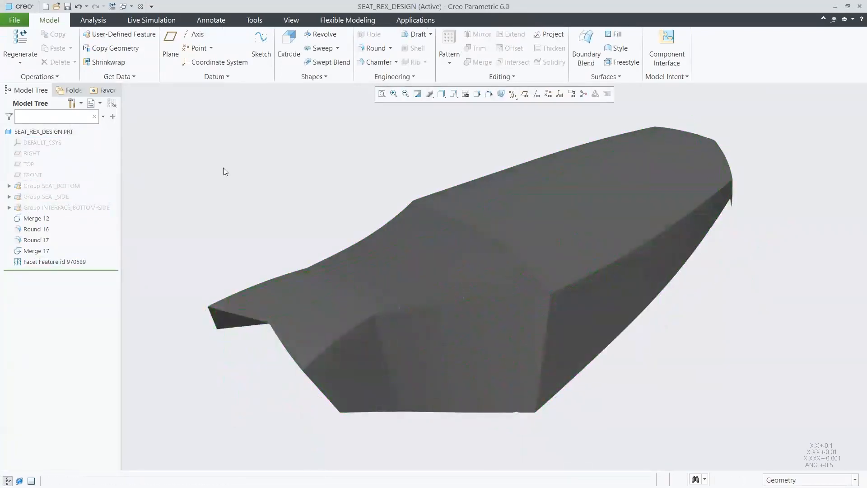
Step: Start a Restyle feature for the imported seat-top facet model
left_click(606, 76)
left_click(588, 90)
left_click(586, 165)
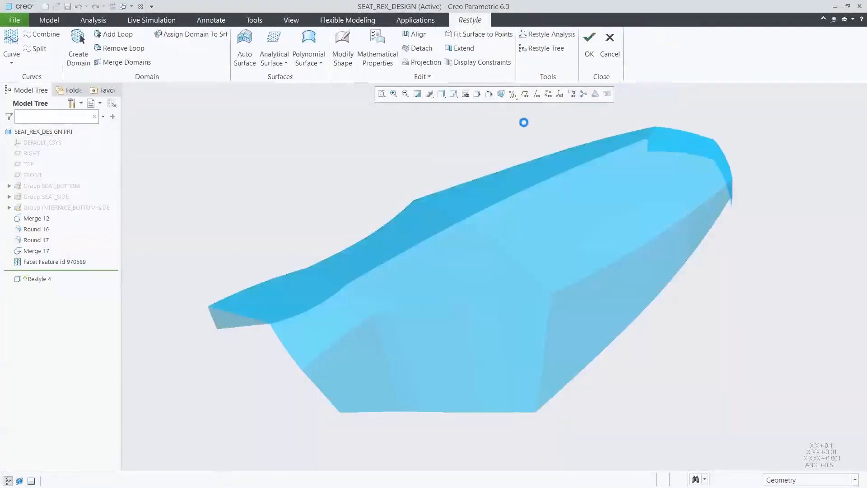
Step: Orient the model to the 01_TOP view, display datum planes, and create a symmetry plane for the seat-top facet feature
left_click(453, 94)
left_click(472, 165)
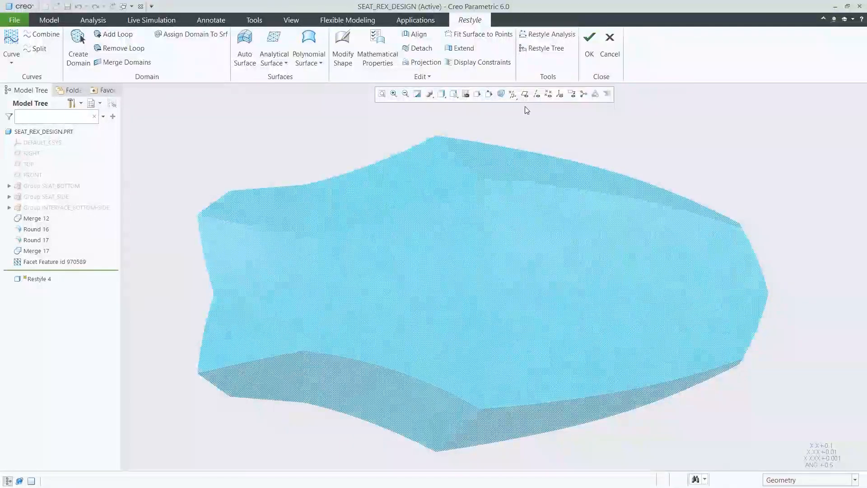
left_click(525, 94)
left_click(286, 63)
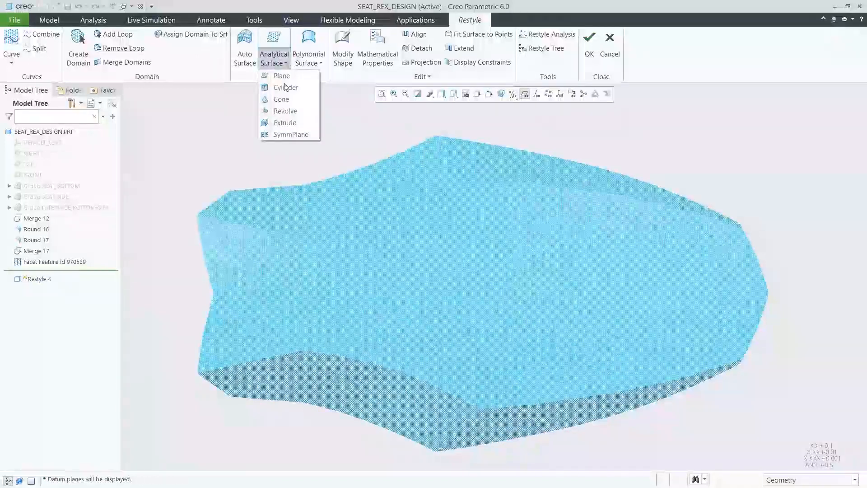
left_click(291, 134)
left_click(310, 193)
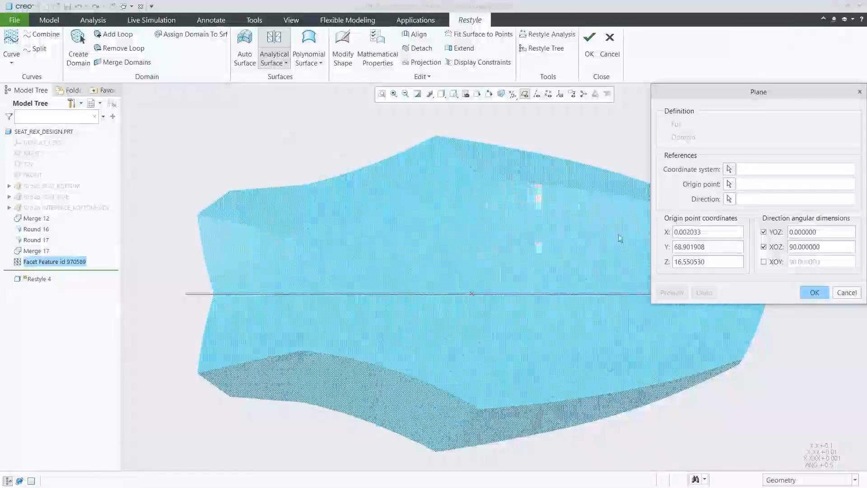
left_click(813, 293)
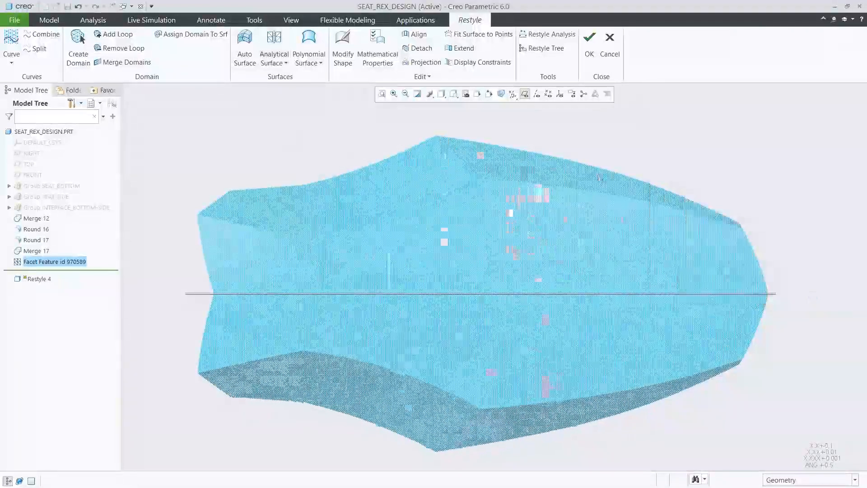
Step: Create a section curve where the symmetry plane cuts the seat-top facets, working in the 00_START_2 view
left_click(455, 96)
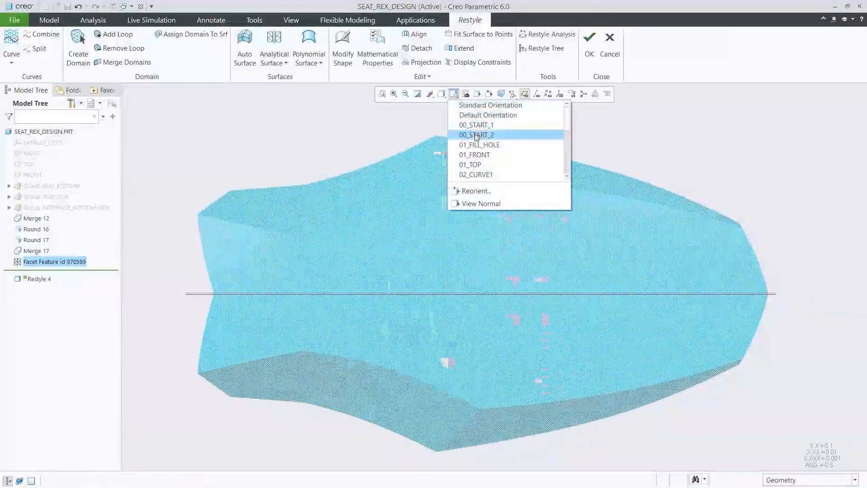
left_click(476, 133)
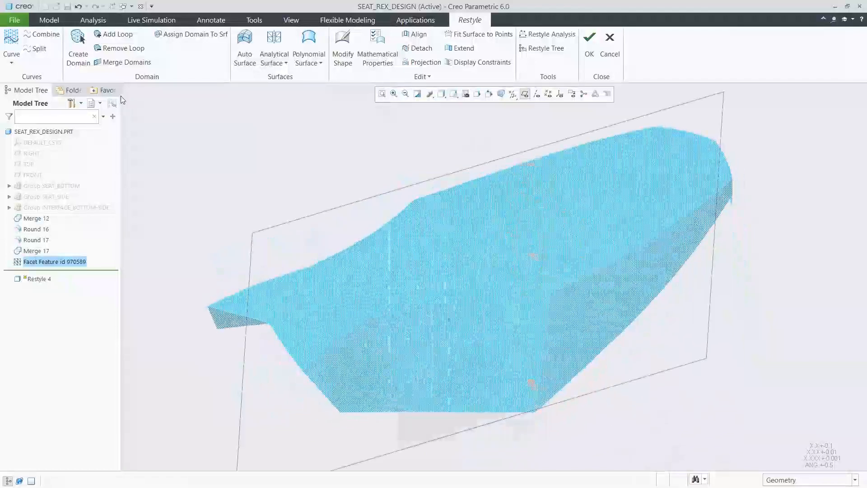
left_click(11, 57)
left_click(21, 112)
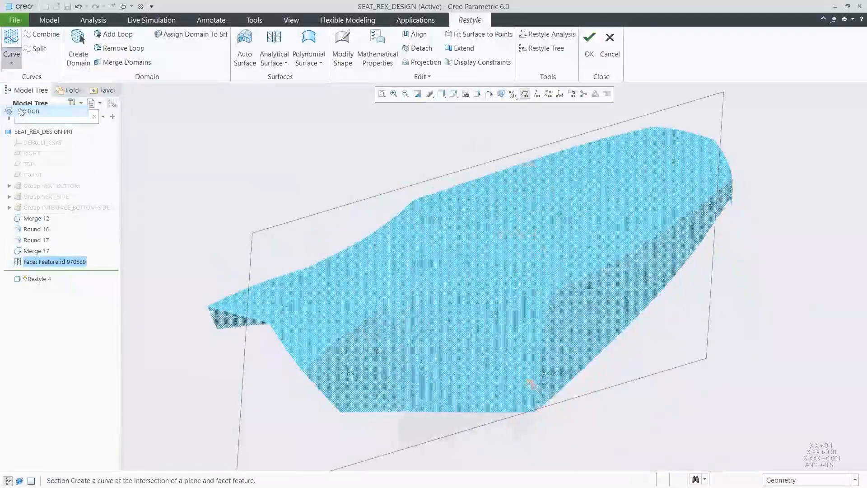
left_click(274, 226)
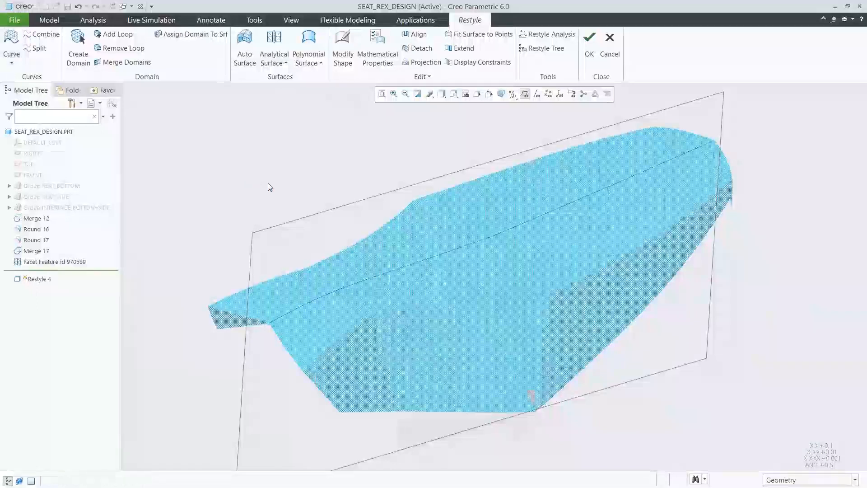
Step: In the 02_SURFACE1 view, create a curve through snap points along the section curve, starting at the seat's narrow end
left_click(454, 94)
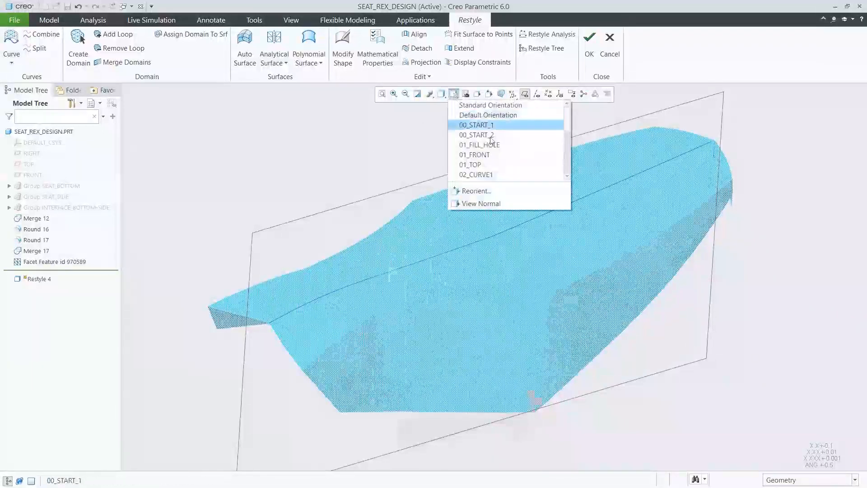
scroll(556, 126, "down", 2)
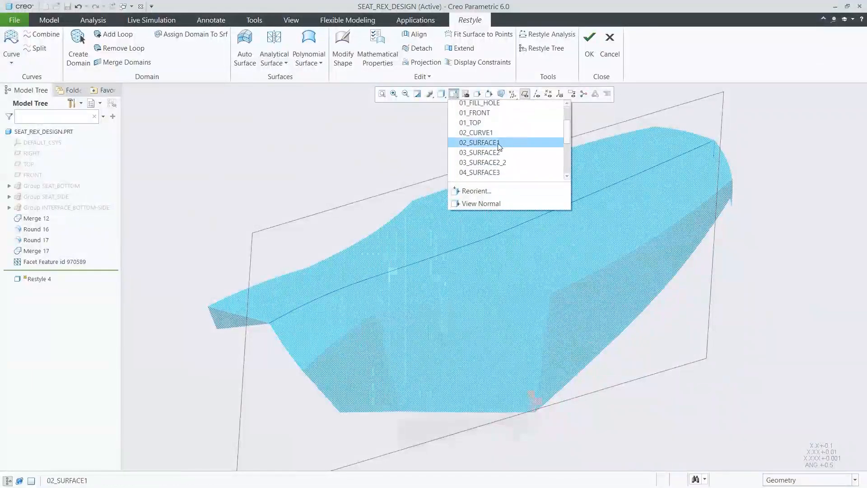
left_click(498, 144)
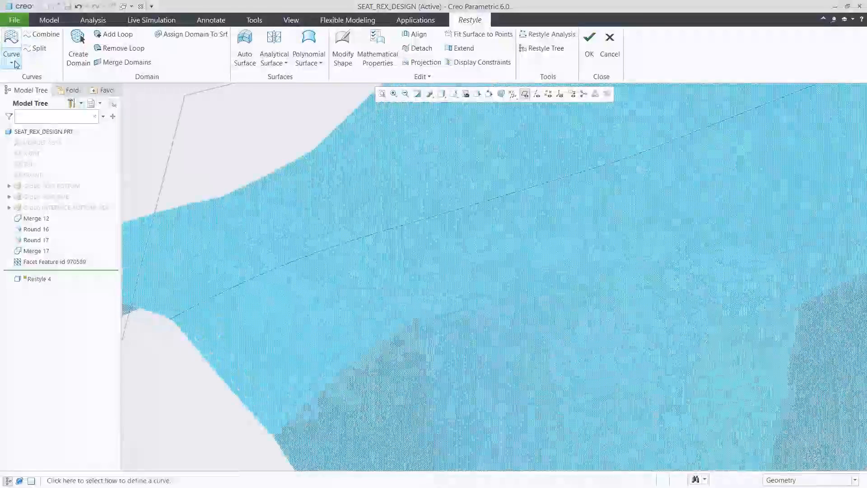
left_click(15, 64)
left_click(38, 99)
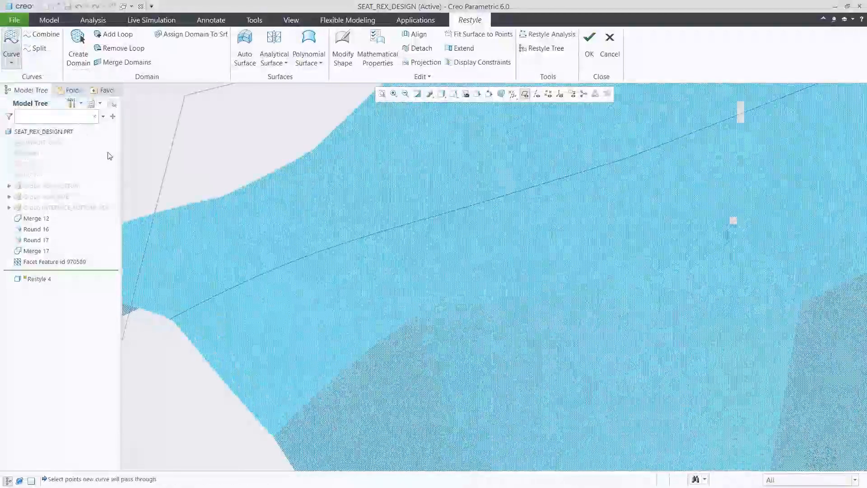
left_click(171, 318)
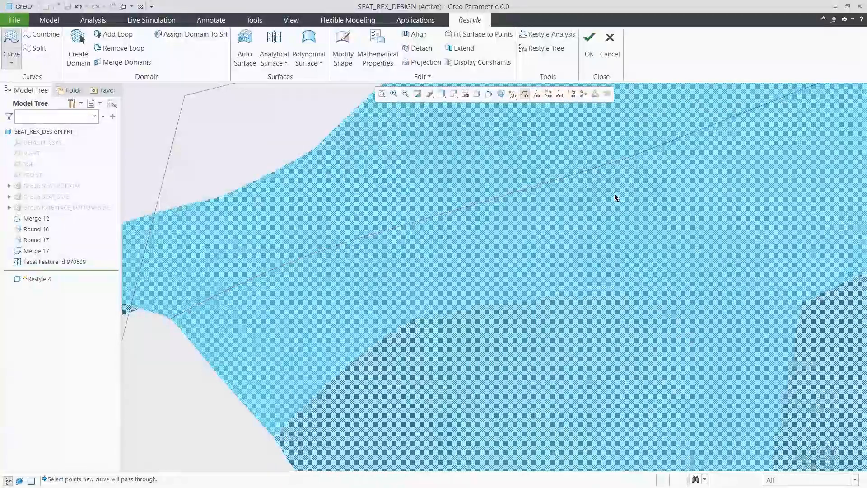
middle_click(615, 194)
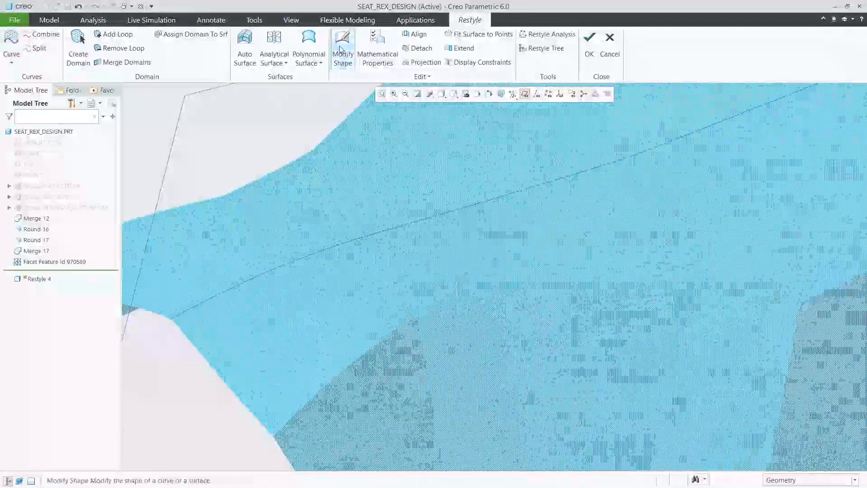
Step: Adjust two interpolation points of the snap-point curve within the curve plane, using Local movement, and apply the new shape
left_click(343, 51)
left_click(444, 213)
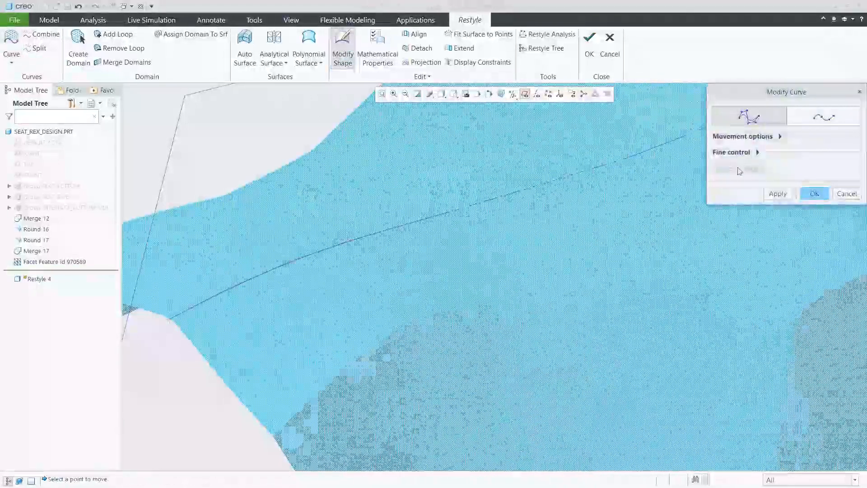
left_click(821, 119)
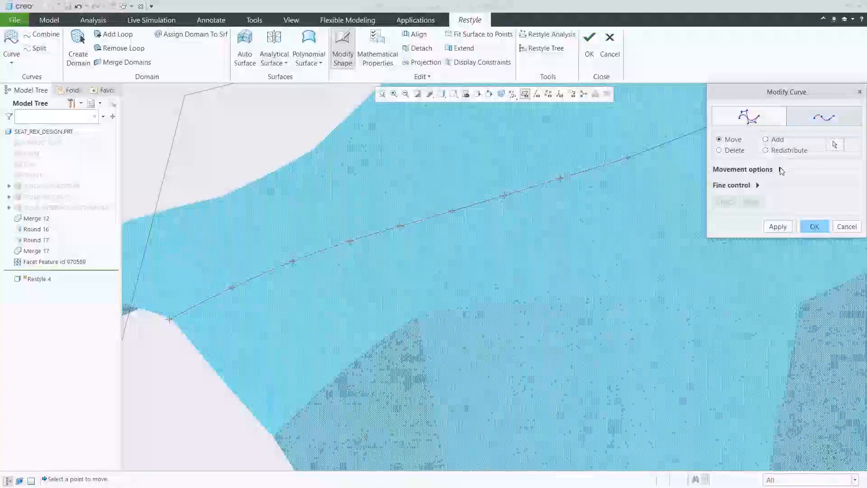
left_click(780, 169)
left_click(797, 188)
left_click(785, 199)
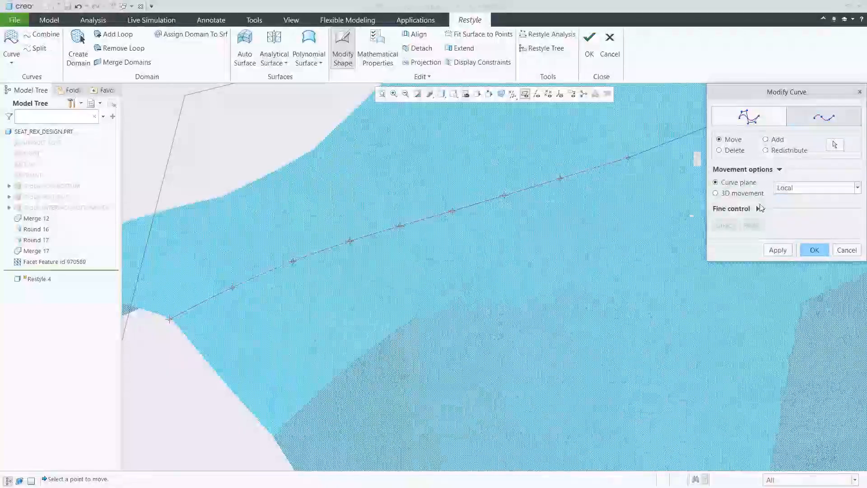
left_click_drag(562, 181, 572, 176)
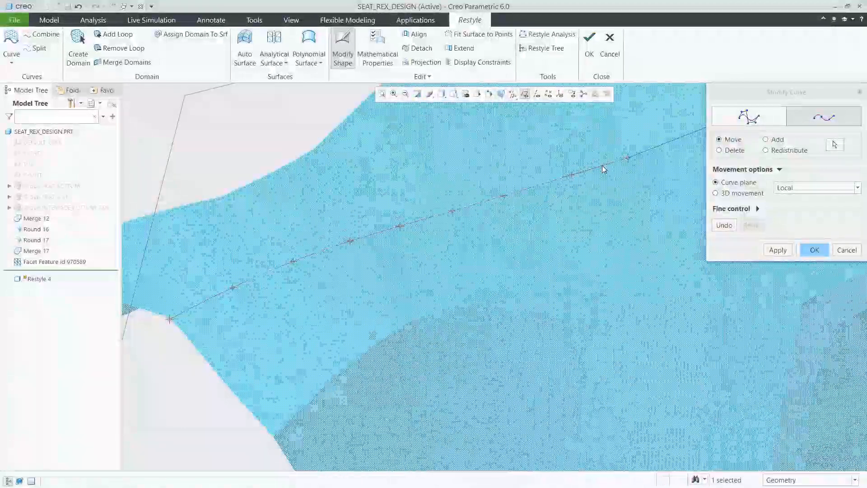
left_click_drag(233, 287, 219, 294)
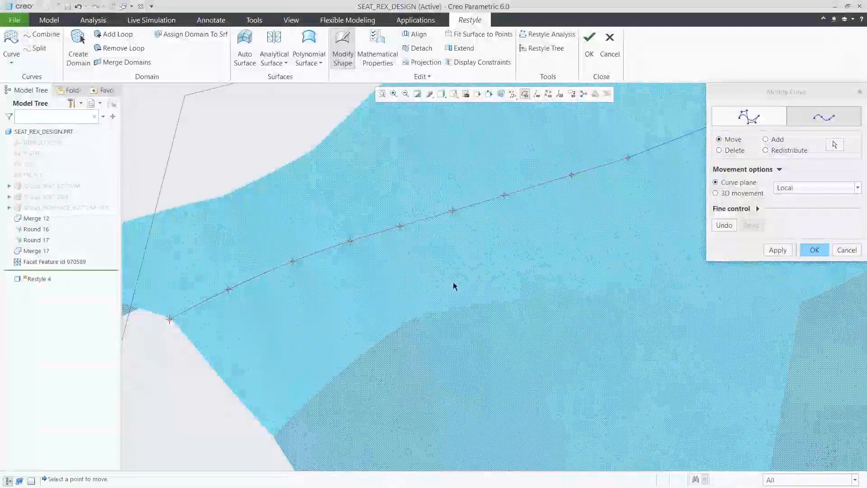
left_click(778, 251)
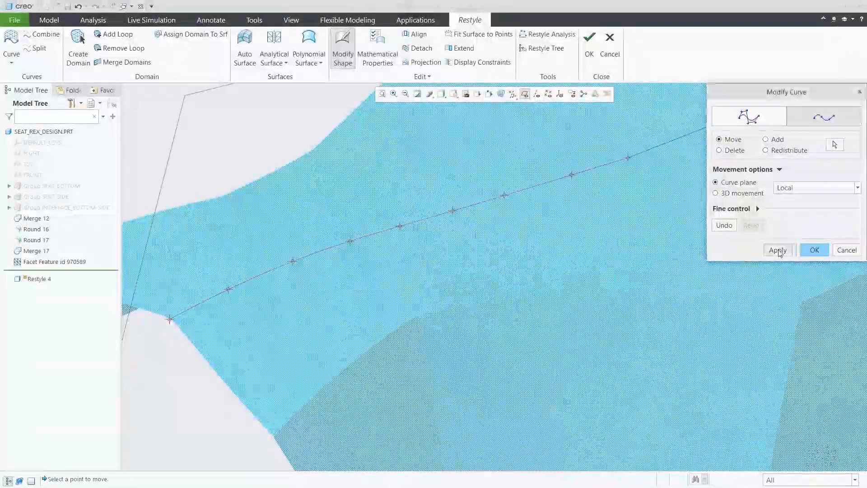
left_click(814, 251)
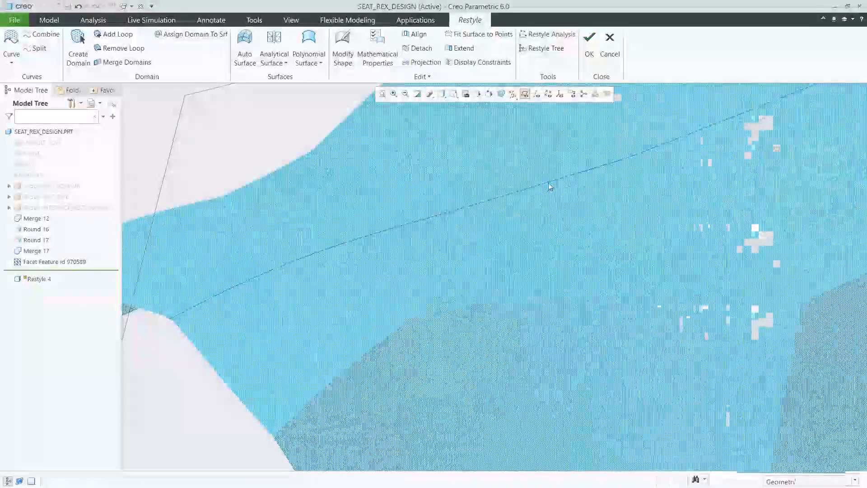
Step: Project the reshaped centerline curve onto the facet model
left_click(548, 185)
left_click(423, 62)
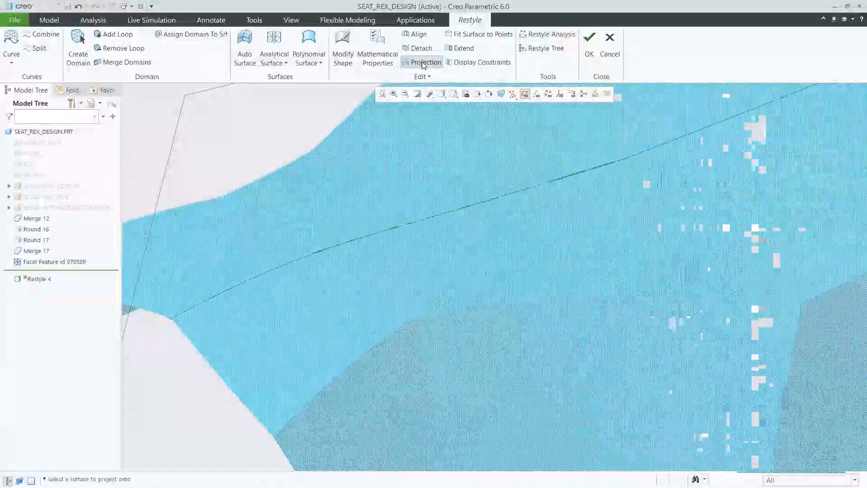
middle_click(180, 119)
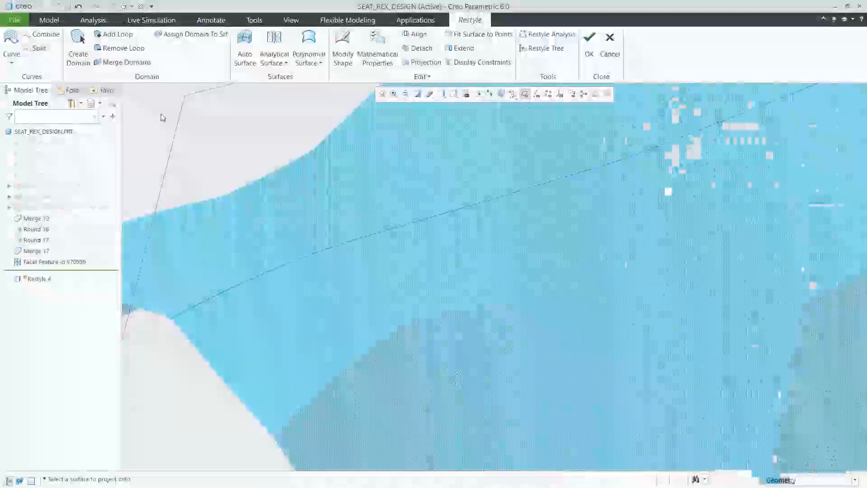
Step: Draw three on-facet curves that close a four-sided loop with the centerline curve, and create a domain inside it
left_click(11, 63)
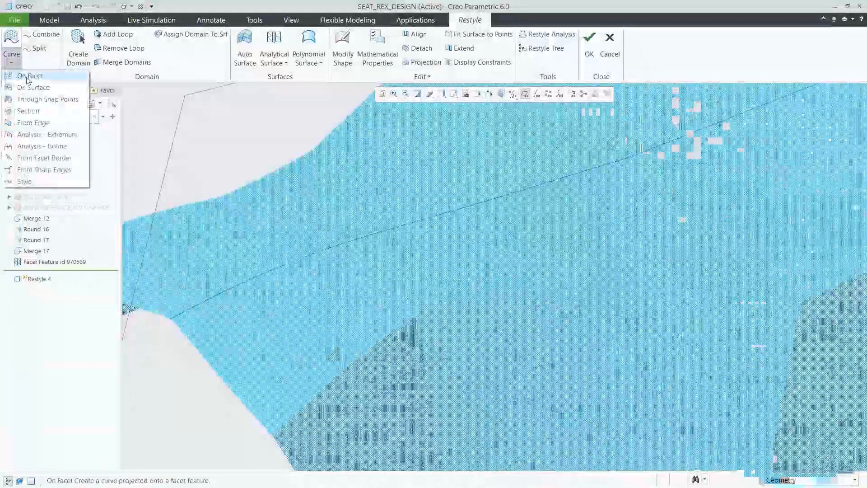
left_click(27, 76)
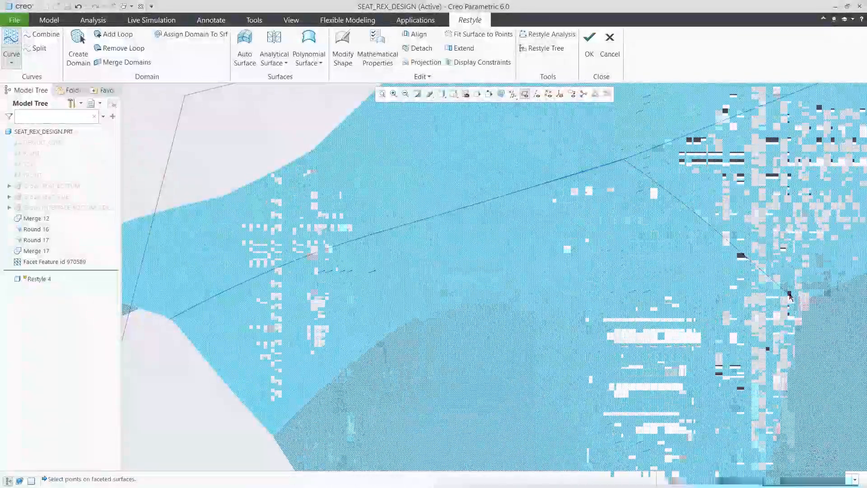
left_click(599, 290)
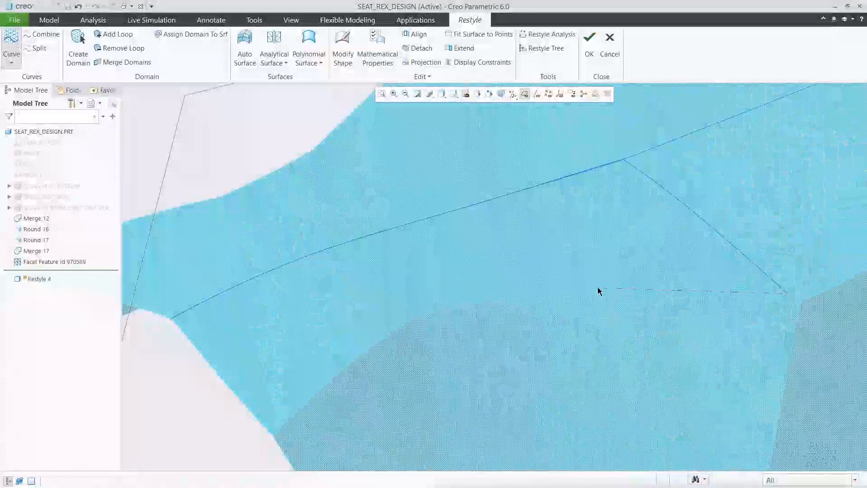
left_click(333, 371)
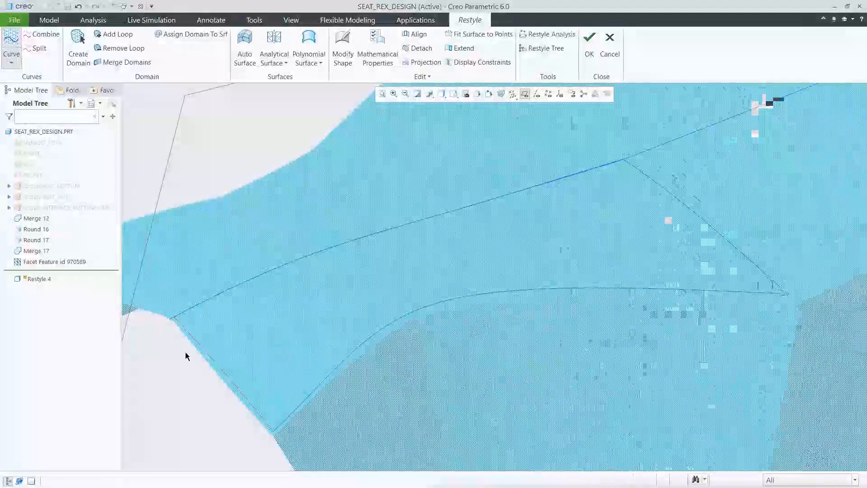
left_click(80, 44)
left_click(391, 273)
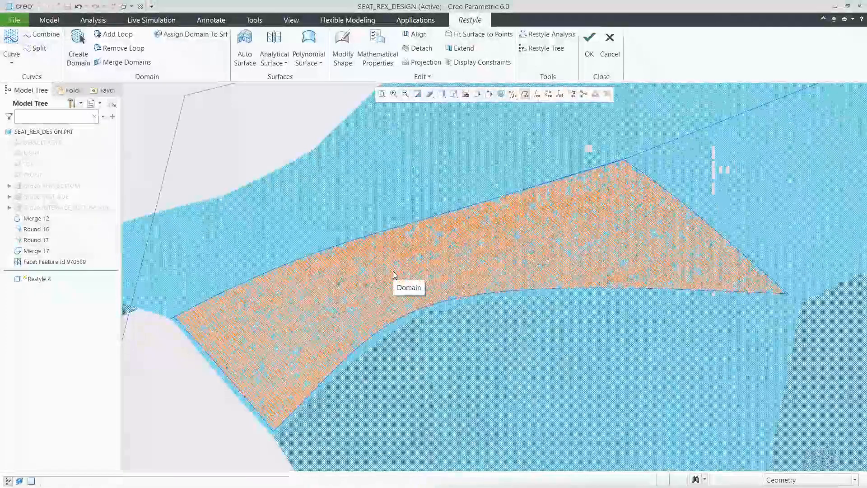
Step: Draw two crosswise on-facet curves and one lengthwise on-facet curve inside the four-sided boundary to form a curve net
left_click(10, 66)
left_click(29, 75)
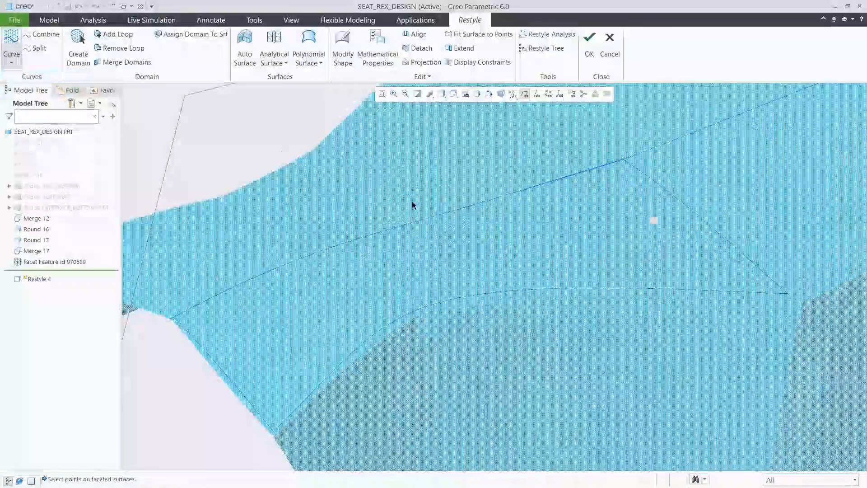
left_click(549, 182)
left_click(659, 288)
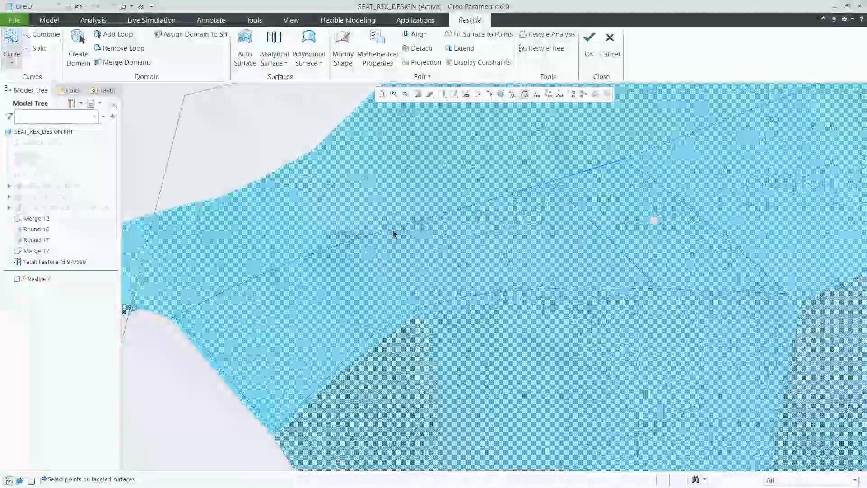
left_click(374, 233)
left_click(441, 300)
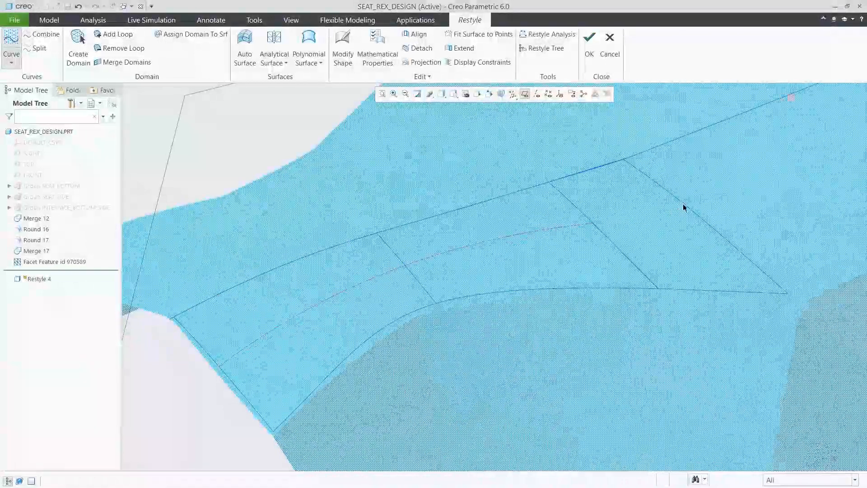
left_click(685, 205)
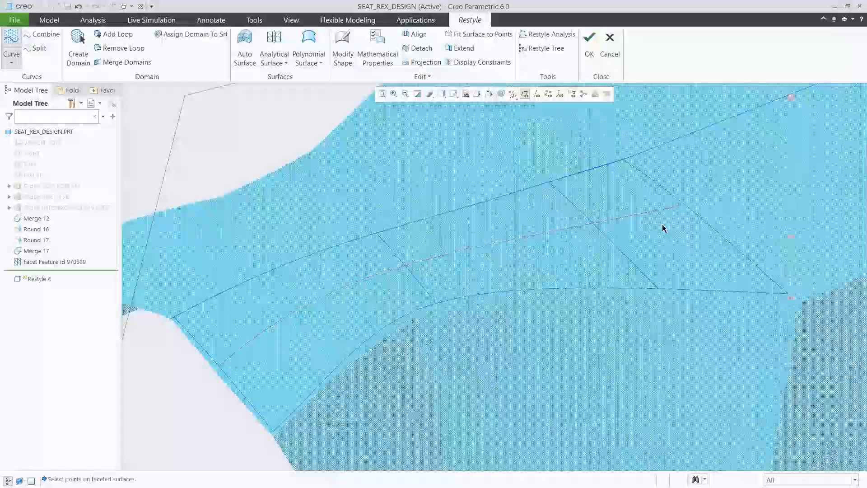
Step: Create a polynomial surface from the curve net, using the lengthwise curves as first direction and the four crosswise curves as second direction
left_click(309, 61)
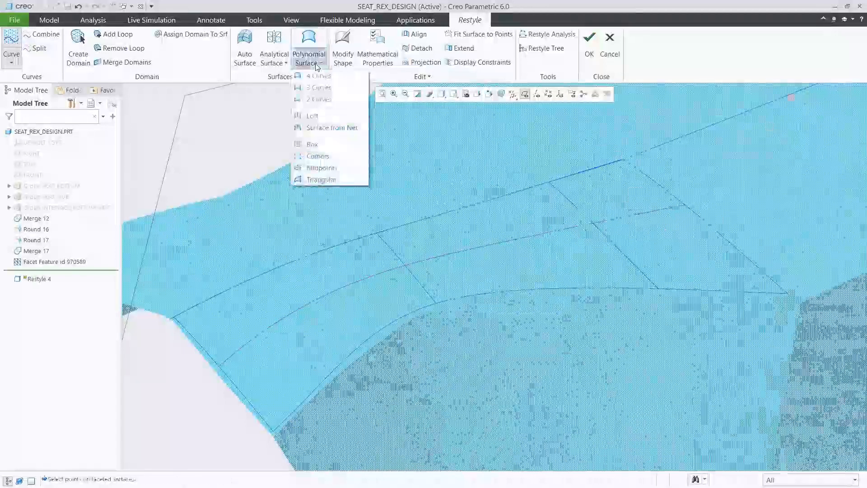
left_click(333, 128)
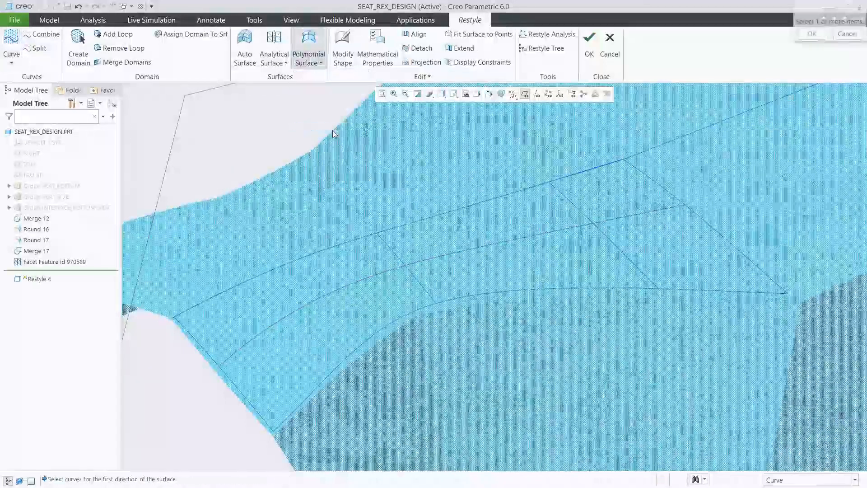
left_click(395, 227)
left_click(424, 261, "ctrl")
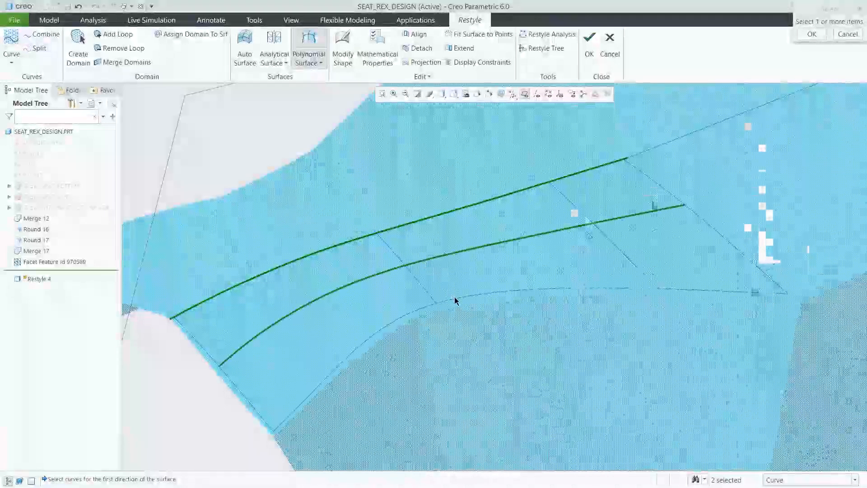
middle_click(458, 276)
left_click(707, 224)
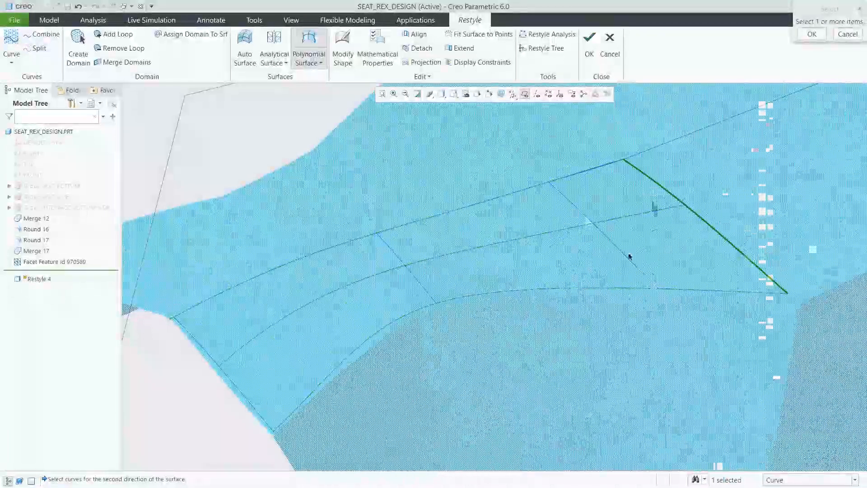
left_click(422, 284, "ctrl")
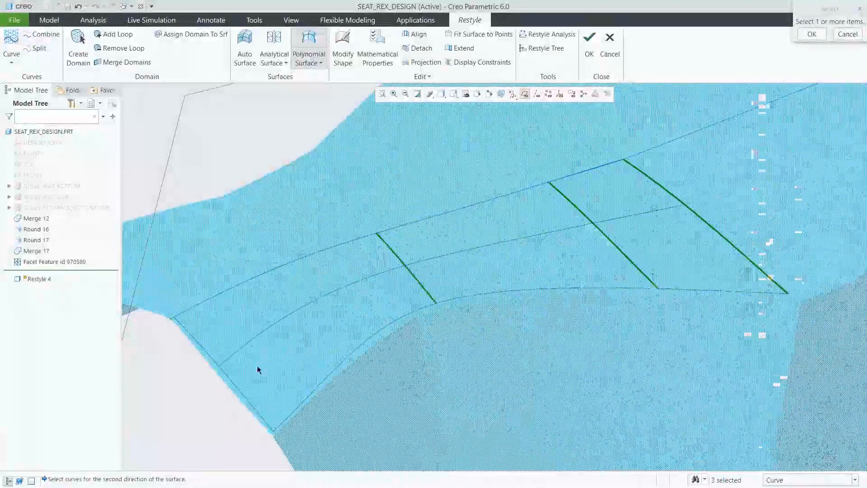
left_click(234, 387, "ctrl")
middle_click(274, 353)
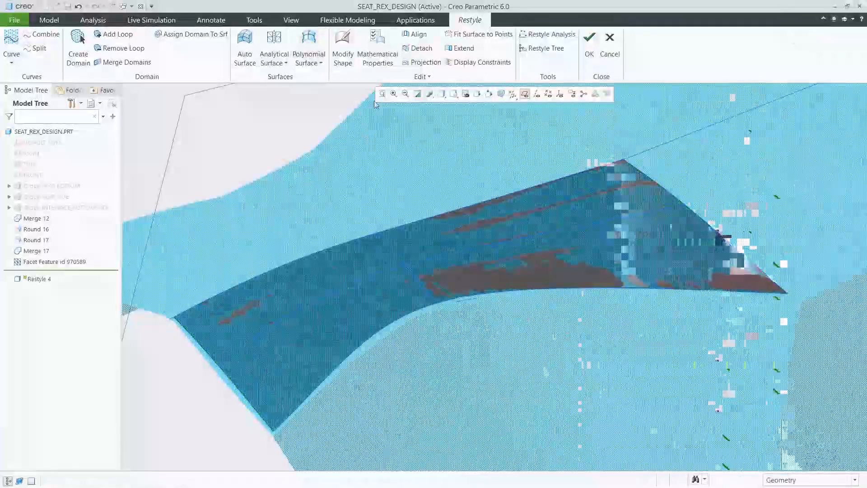
Step: Set the new spline surface to 6 segments in the U-direction and 10 segments in the V-direction
left_click(481, 222)
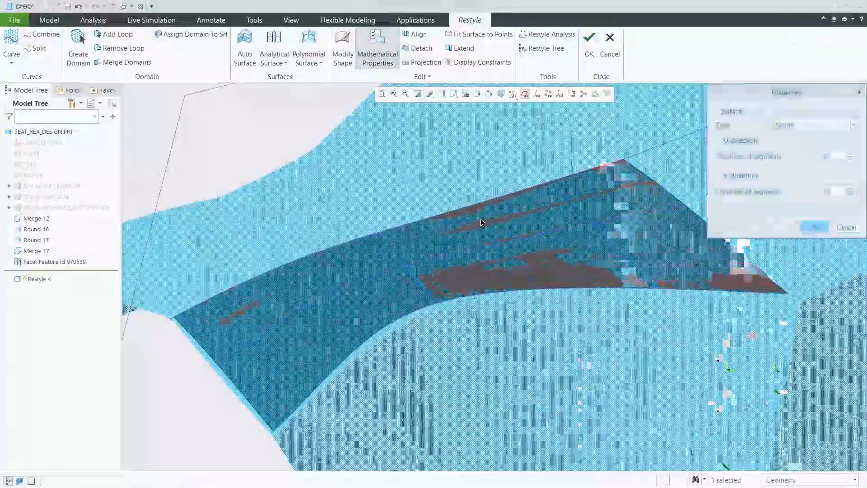
type("6")
double_click(832, 191)
type("10")
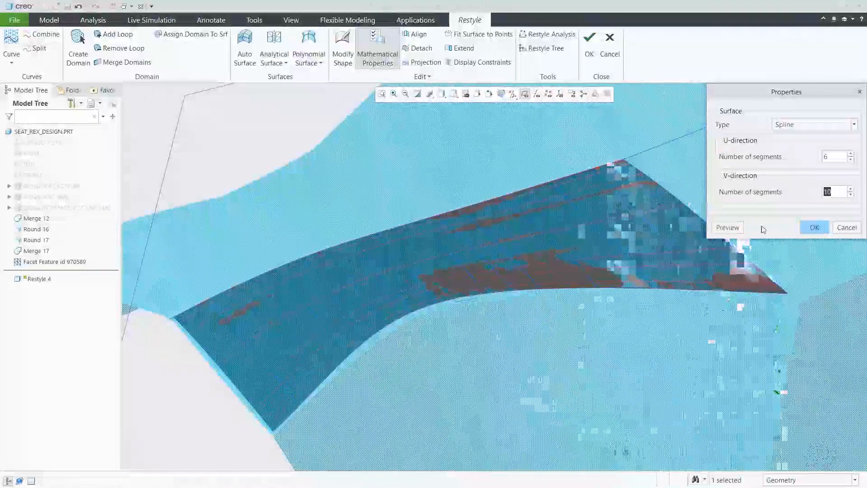
left_click(739, 227)
left_click(816, 228)
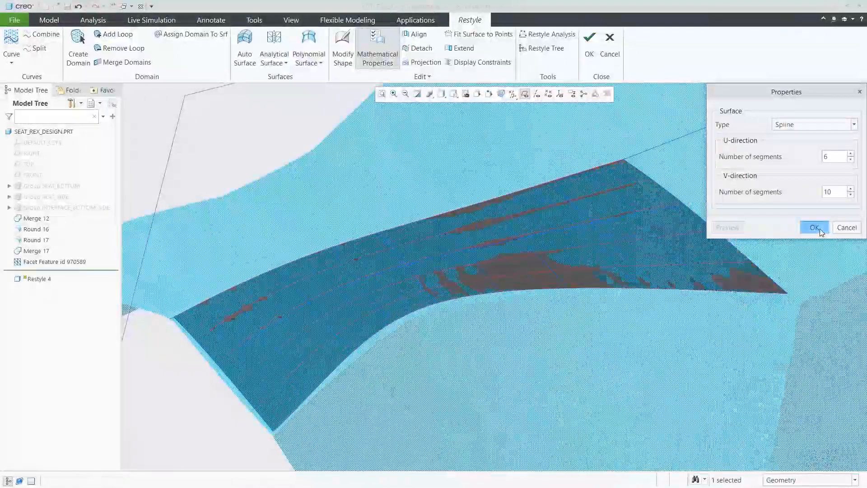
Step: Assign the domain to the new surface, checking the assignment in the Restyle Tree
left_click(543, 49)
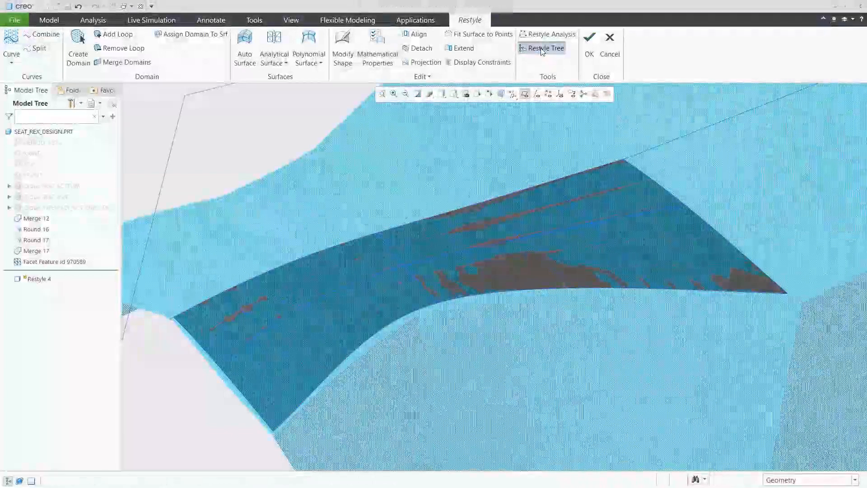
left_click(196, 35)
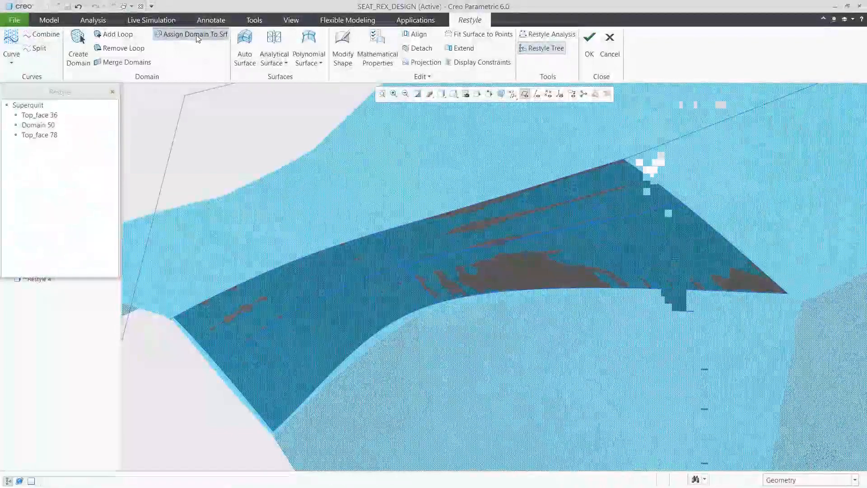
left_click(424, 240)
left_click(450, 239)
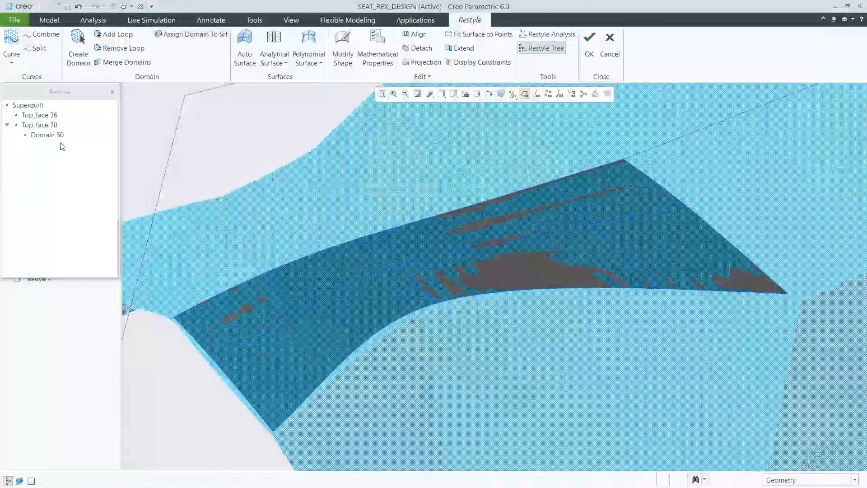
left_click(544, 49)
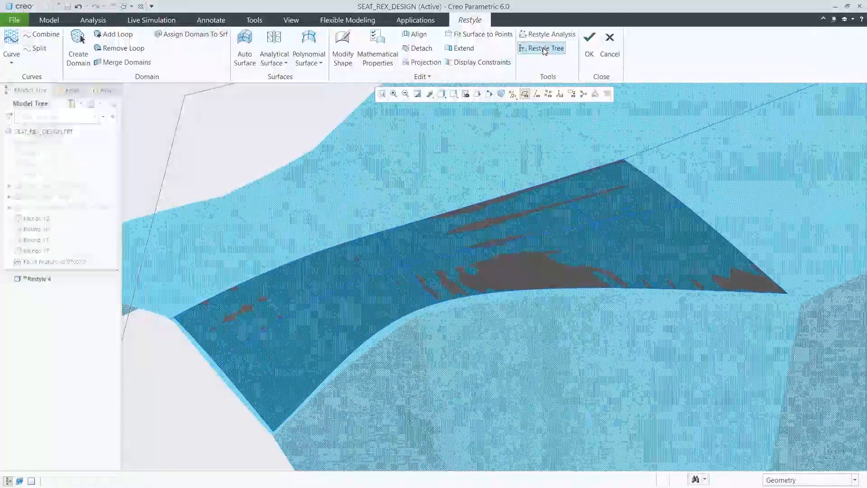
Step: Project the surface onto the facet data, and constrain its centerline edge to be Normal to Plane
left_click(421, 62)
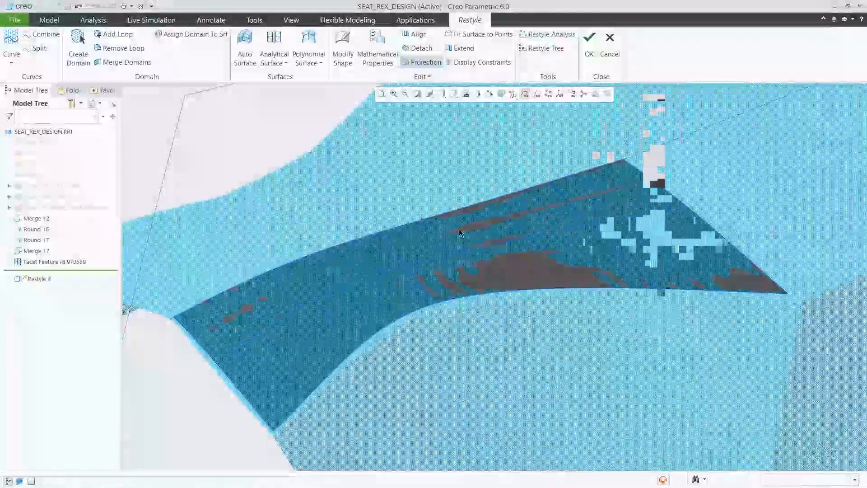
left_click(470, 63)
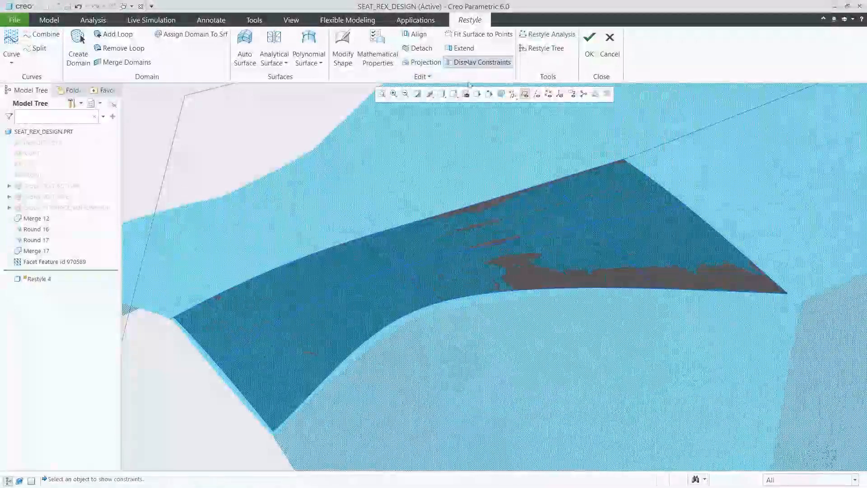
left_click(491, 226)
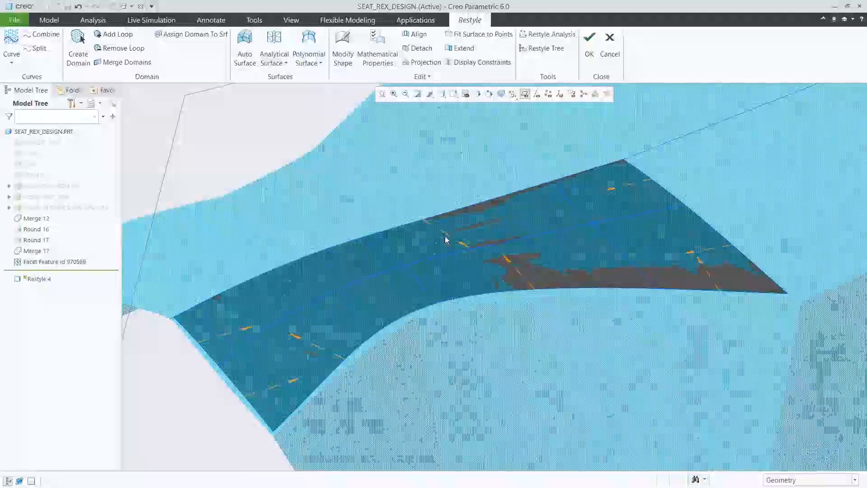
right_click(454, 226)
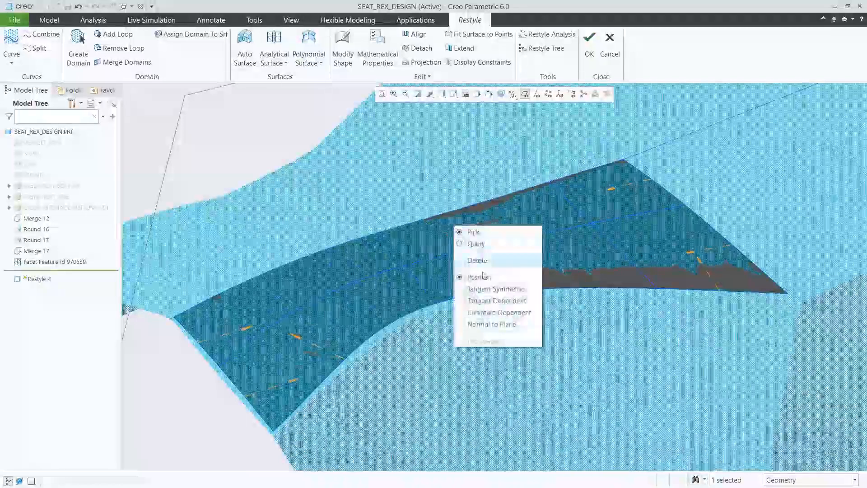
left_click(486, 322)
Step: Inspect the surface's deviation from the facets with display settings of 300 and 0.3 and dynamic update, then hide the analysis
left_click(549, 36)
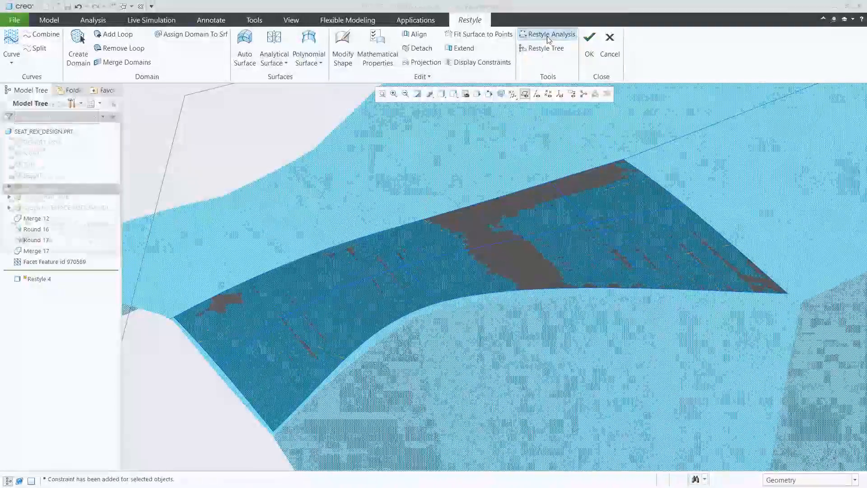
left_click(30, 168)
left_click(13, 225)
left_click(53, 225)
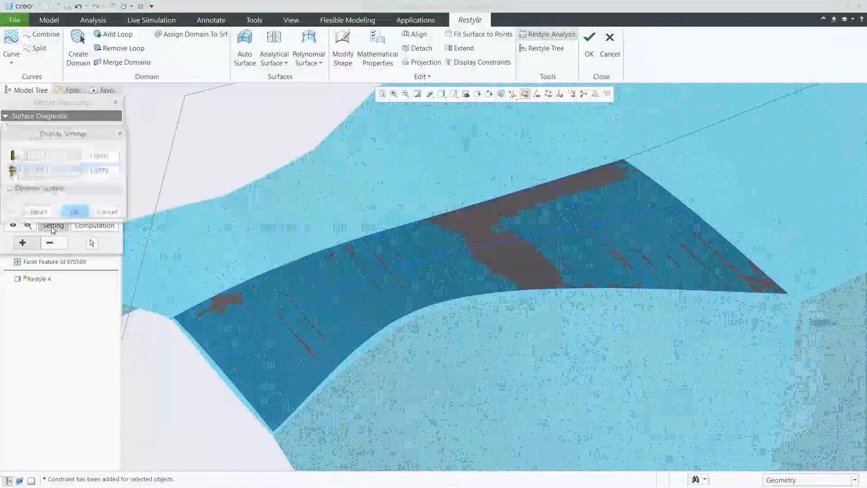
type("300")
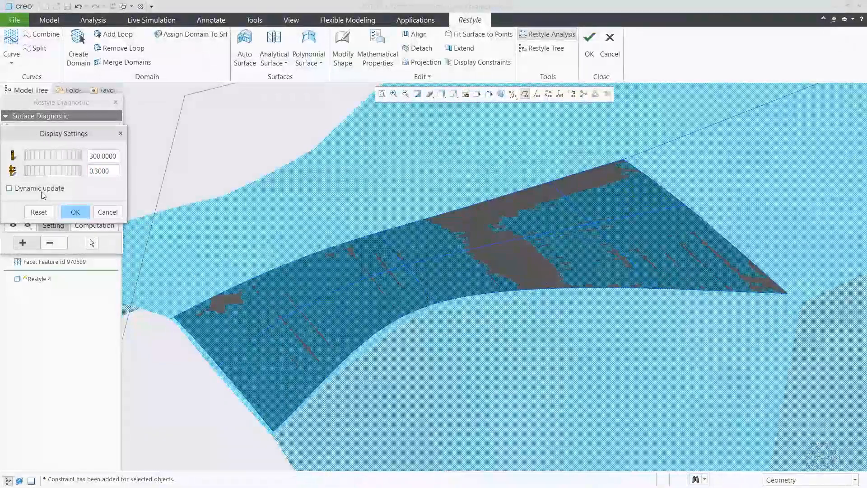
left_click(9, 189)
left_click(69, 212)
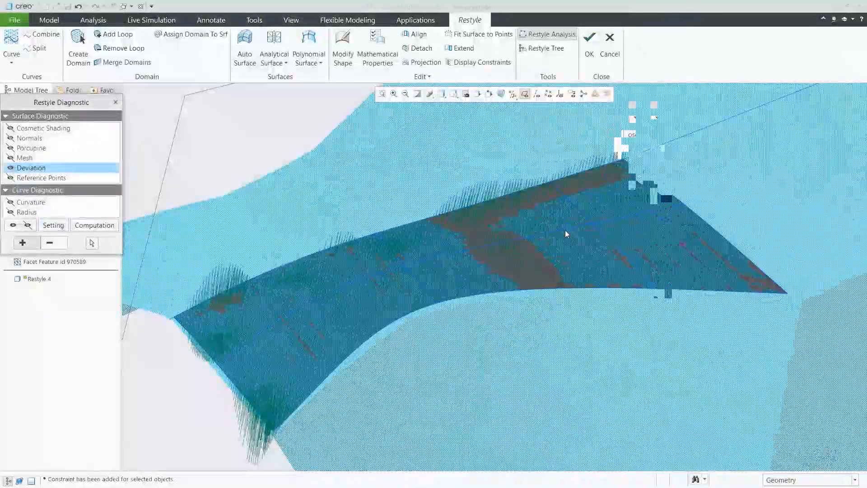
left_click(17, 227)
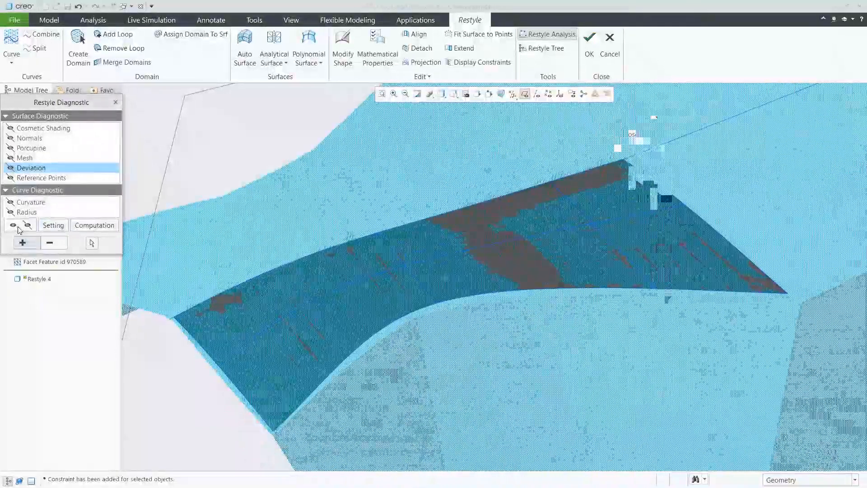
left_click(115, 103)
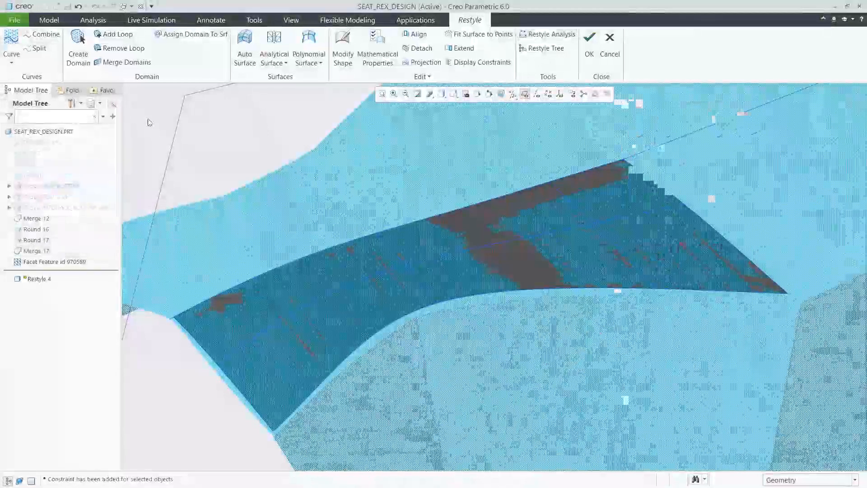
Step: In the saved view 03_SURFACE2, create a curve through snap points along the centerline toward the seat's end, and project it onto the facet model
left_click(453, 93)
scroll(531, 147, "down", 3)
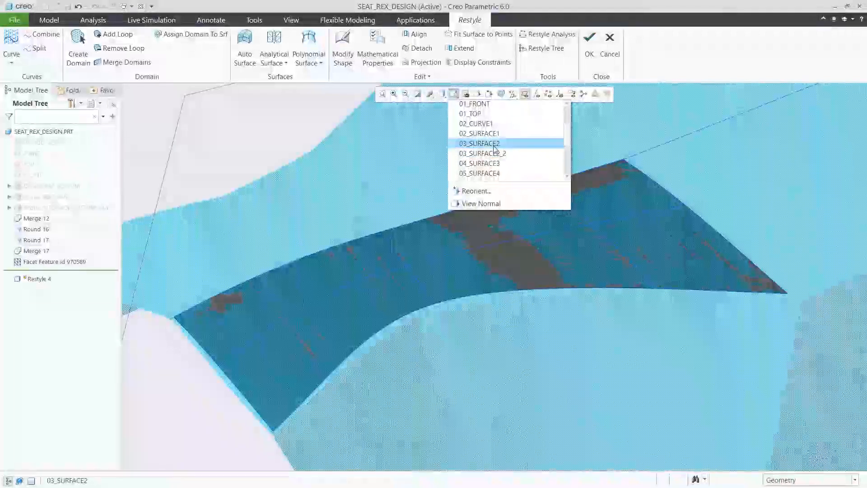
left_click(495, 144)
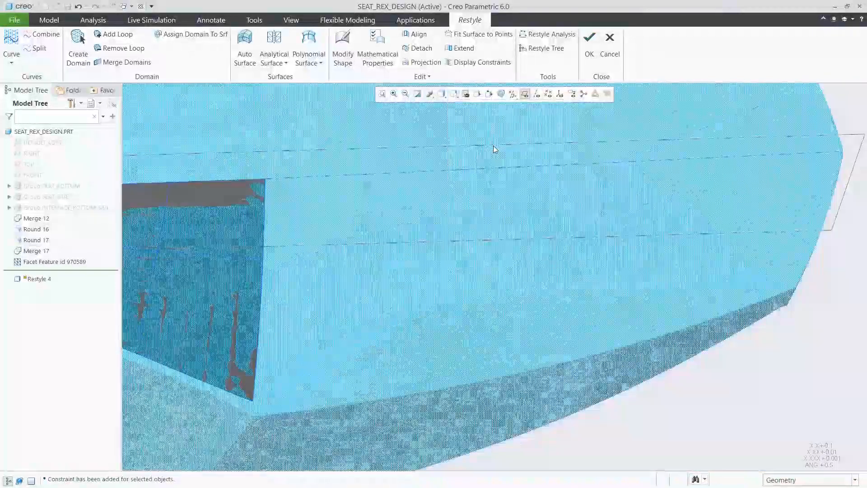
left_click(11, 63)
left_click(47, 99)
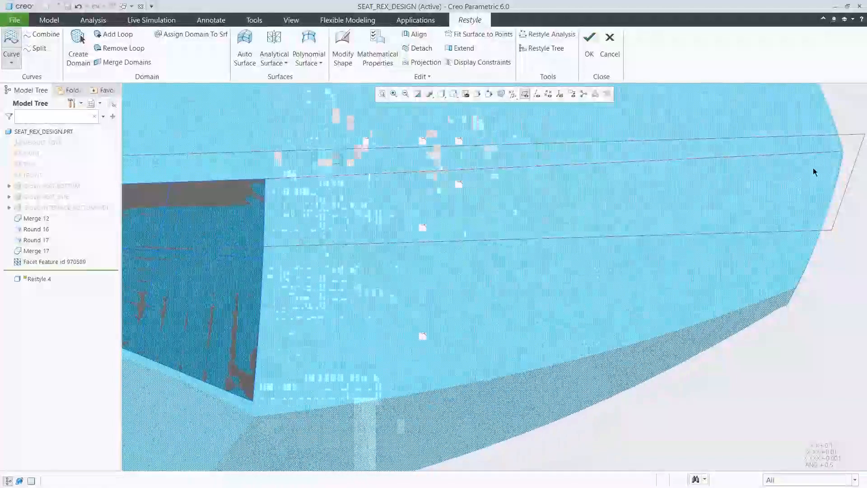
middle_click(803, 173)
left_click(782, 155)
left_click(428, 62)
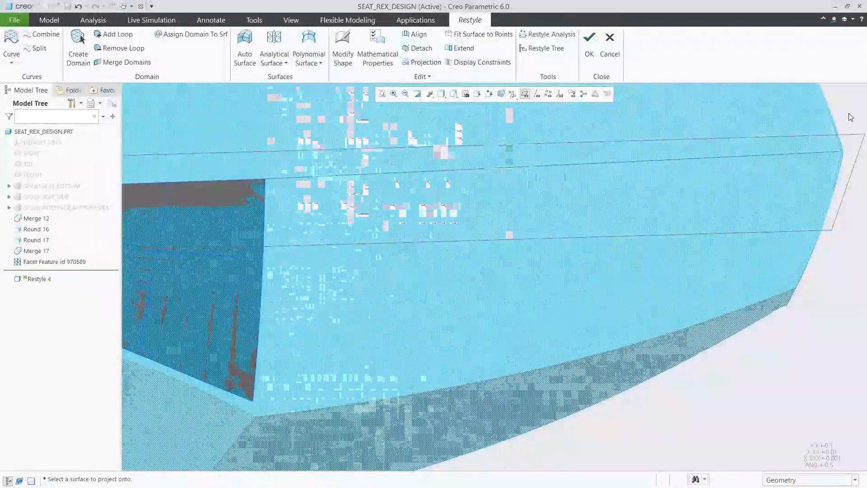
Step: Draw on-facet curves that close a four-sided loop with the second centerline curve beside the finished surface, and create a domain inside it
left_click(11, 59)
left_click(30, 77)
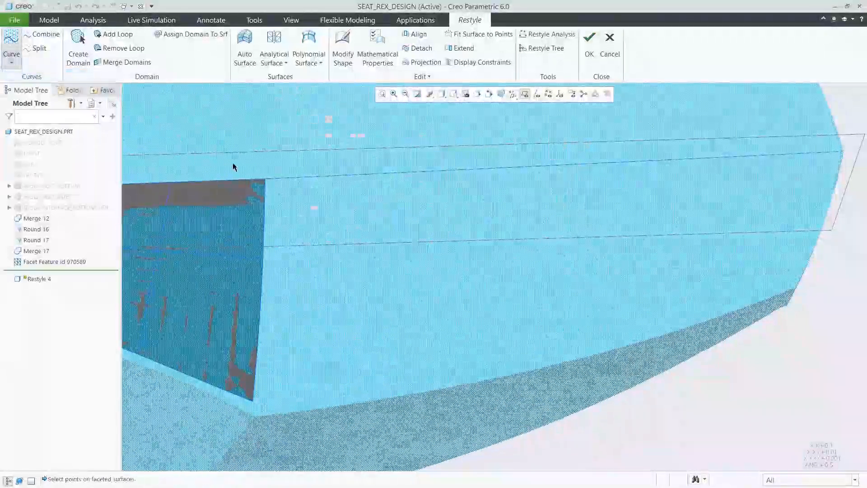
left_click(271, 179)
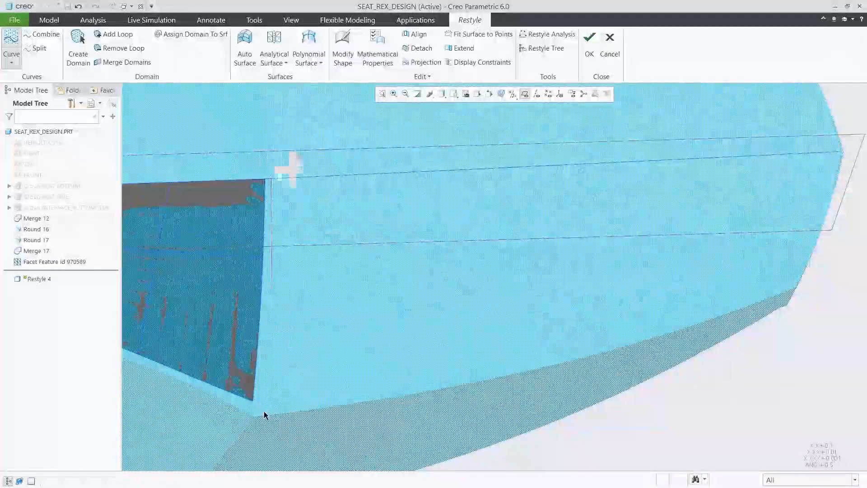
left_click(265, 412)
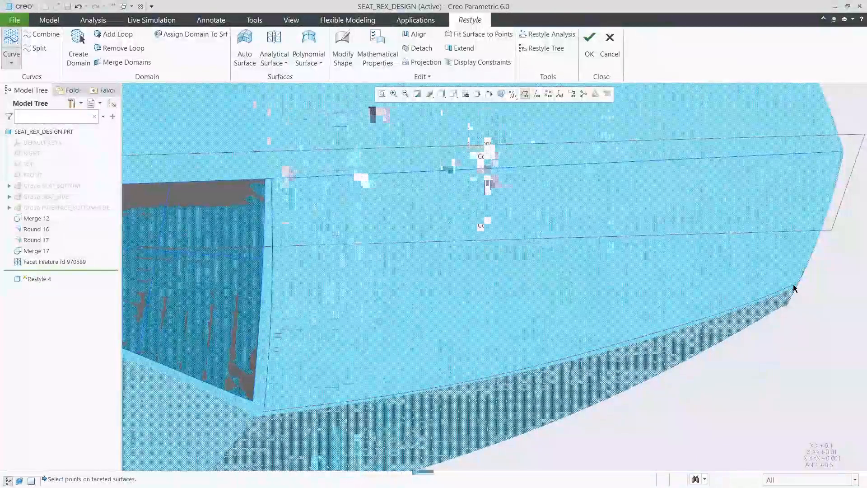
left_click(81, 50)
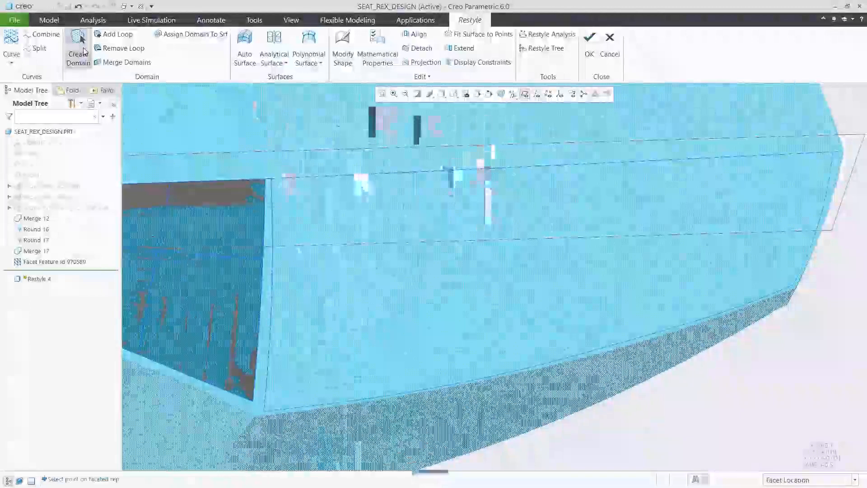
left_click(499, 255)
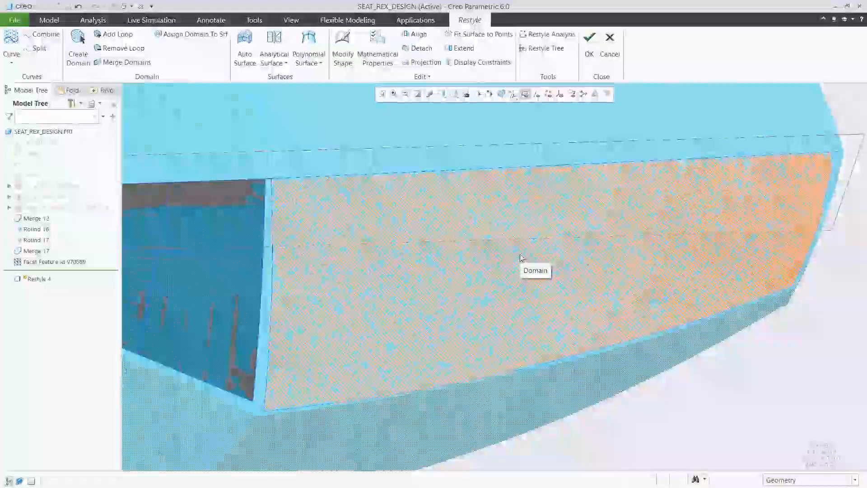
Step: Draw one lengthwise on-facet curve across the middle of the second loop, linking its two crosswise boundary curves
left_click(12, 63)
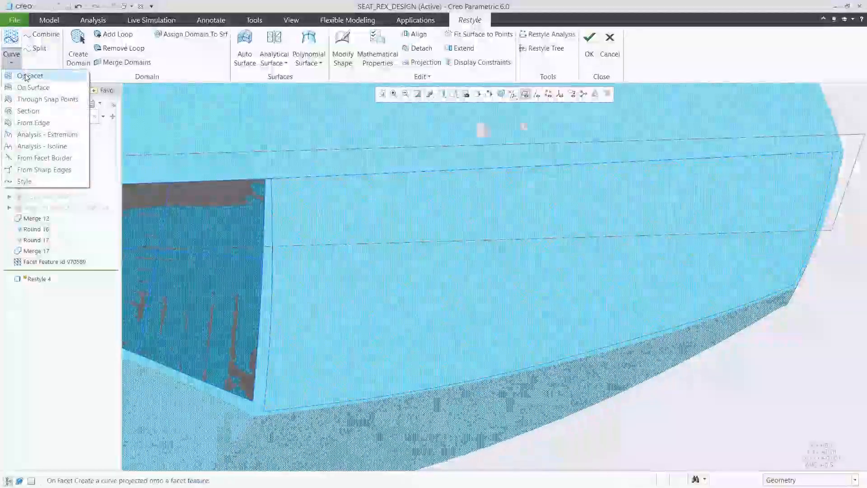
left_click(28, 76)
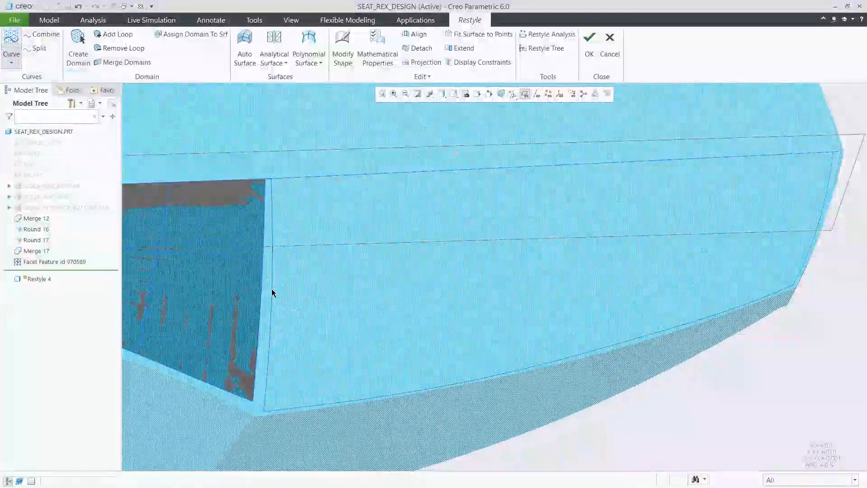
left_click(821, 216)
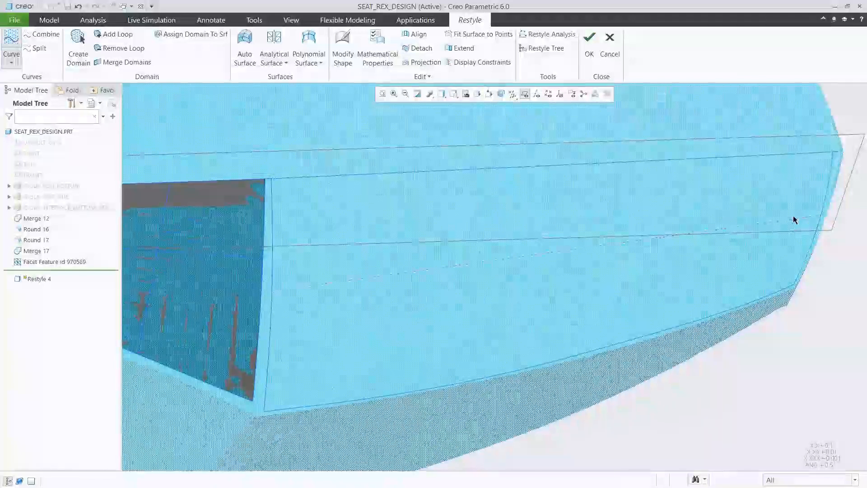
Step: Create a polynomial surface from a curve net, using the three lengthwise curves as first direction and the two crosswise curves as second direction
left_click(309, 58)
left_click(316, 128)
left_click(432, 172)
left_click(480, 262, "ctrl")
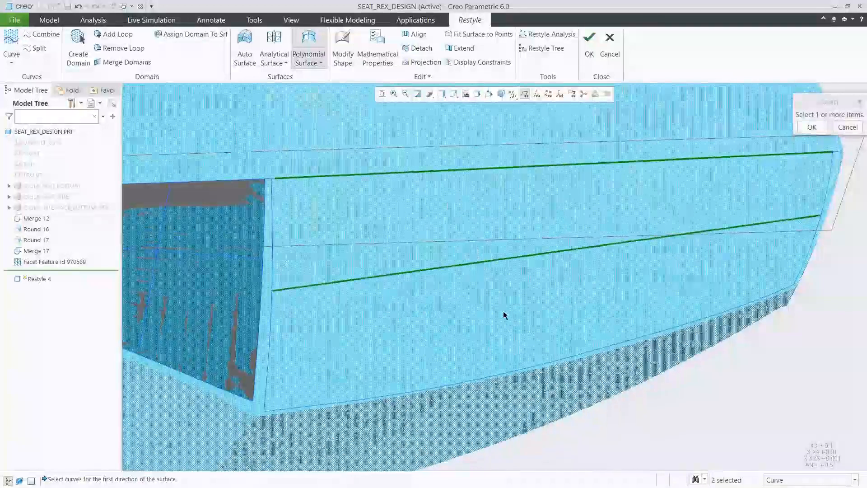
left_click(517, 351, "ctrl")
middle_click(518, 333)
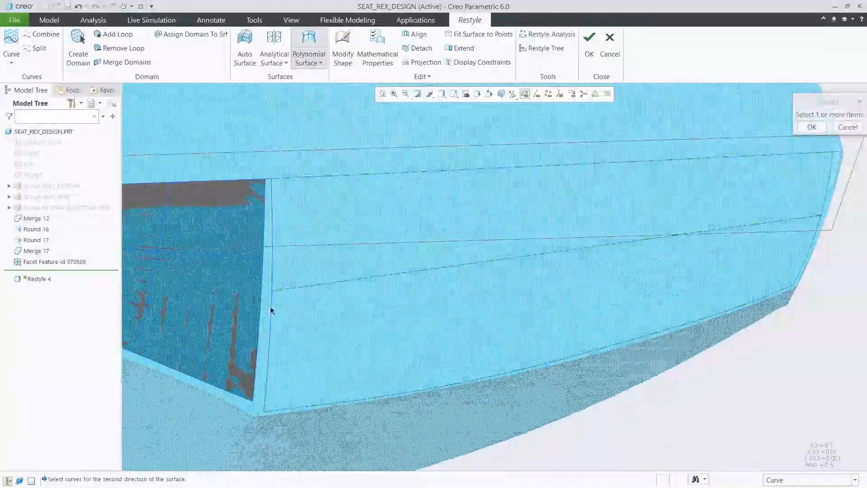
left_click(809, 248, "ctrl")
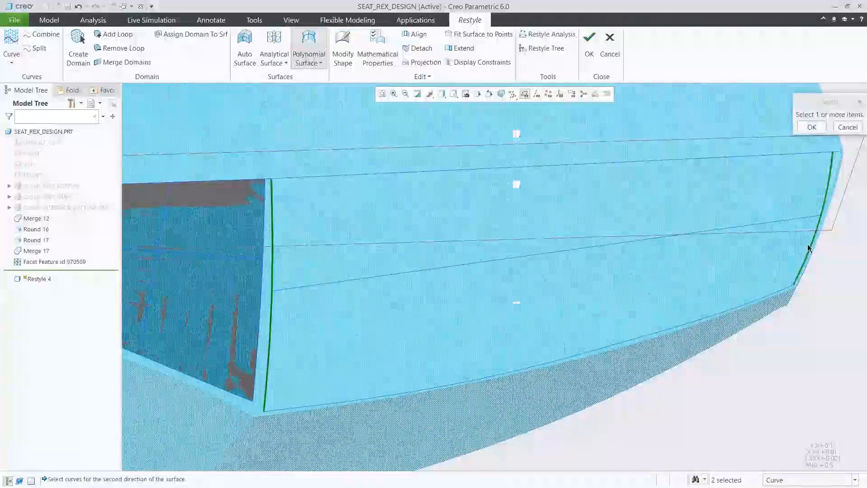
middle_click(747, 257)
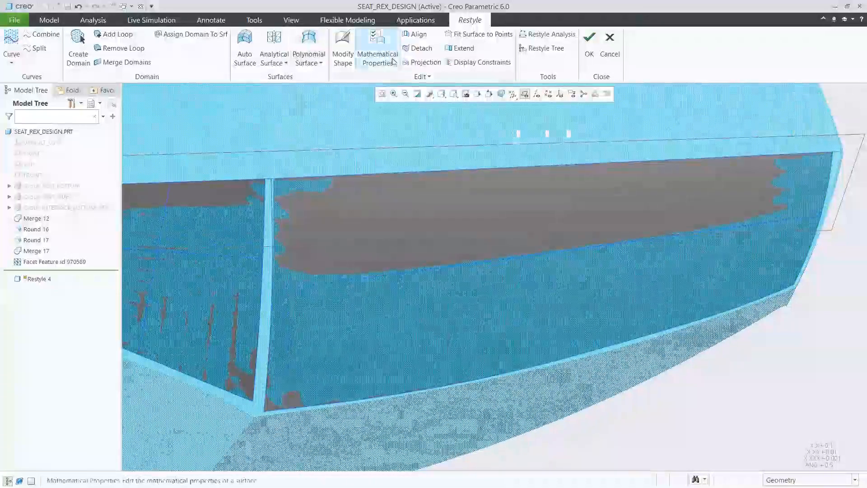
Step: Set the new spline surface's number of U-direction segments to 6 in its mathematical properties
left_click(380, 49)
left_click(487, 195)
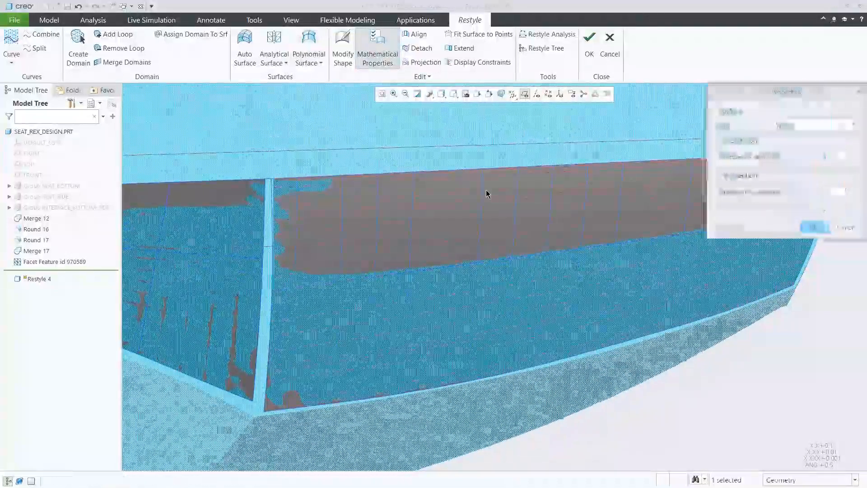
double_click(827, 156)
type("6")
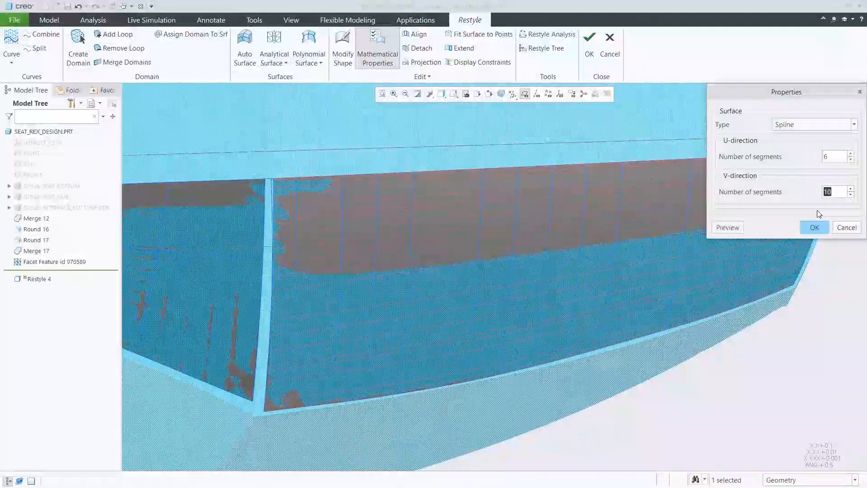
left_click(727, 227)
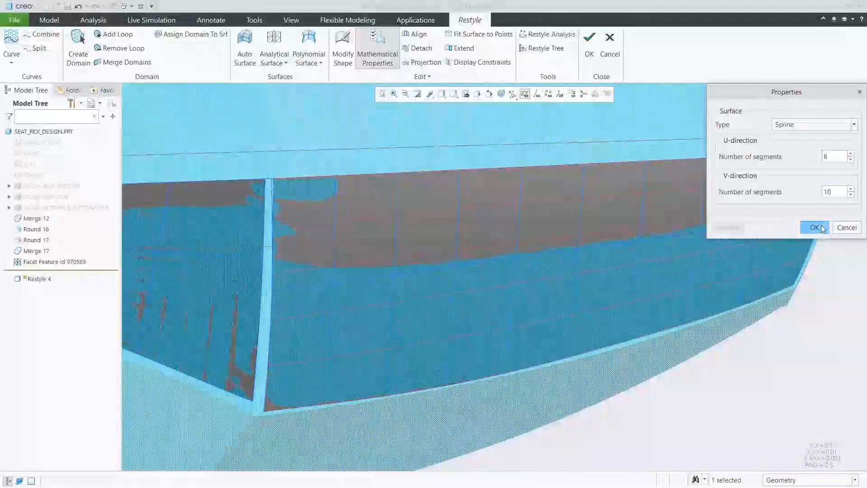
left_click(815, 228)
Step: Assign the unassigned second domain to the new surface, and project the surface onto the facets
left_click(544, 51)
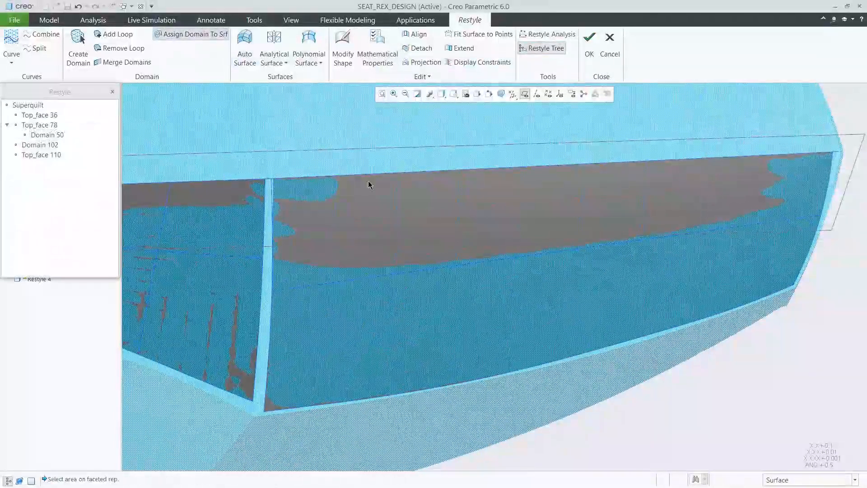
left_click(442, 218)
left_click(466, 215)
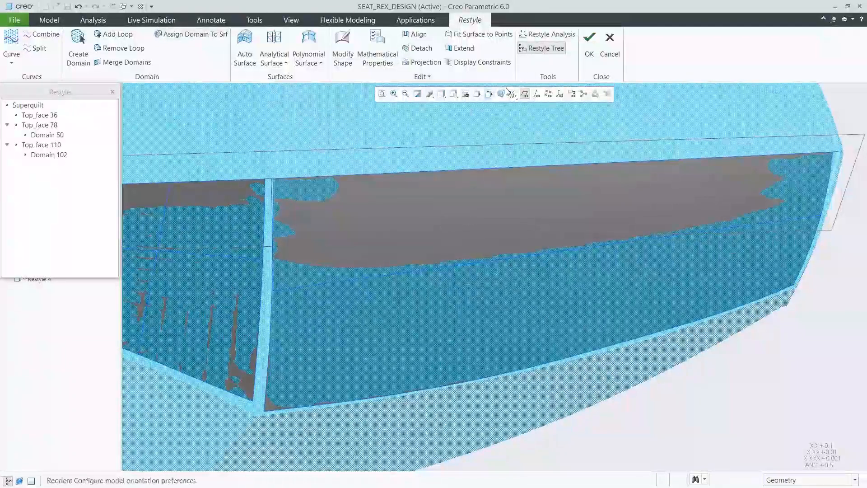
left_click(545, 50)
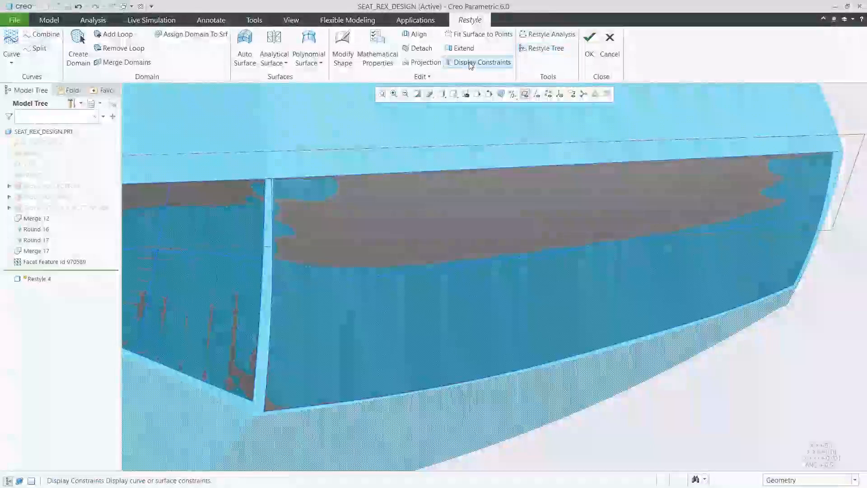
left_click(494, 204)
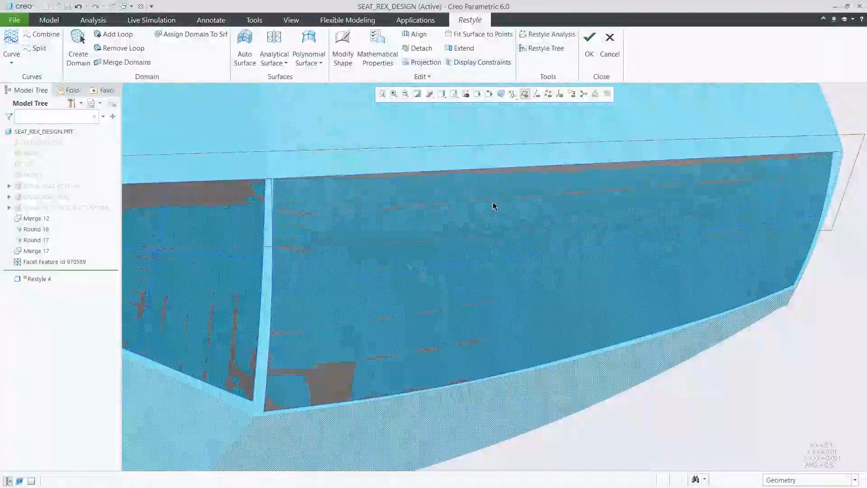
Step: Display the second surface's constraints and add a constraint along its centerline boundary
left_click(473, 63)
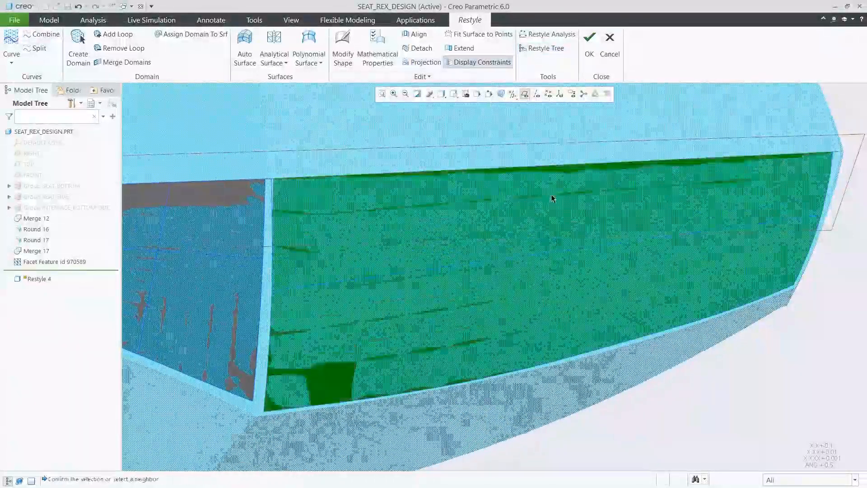
right_click(545, 223)
left_click(585, 315)
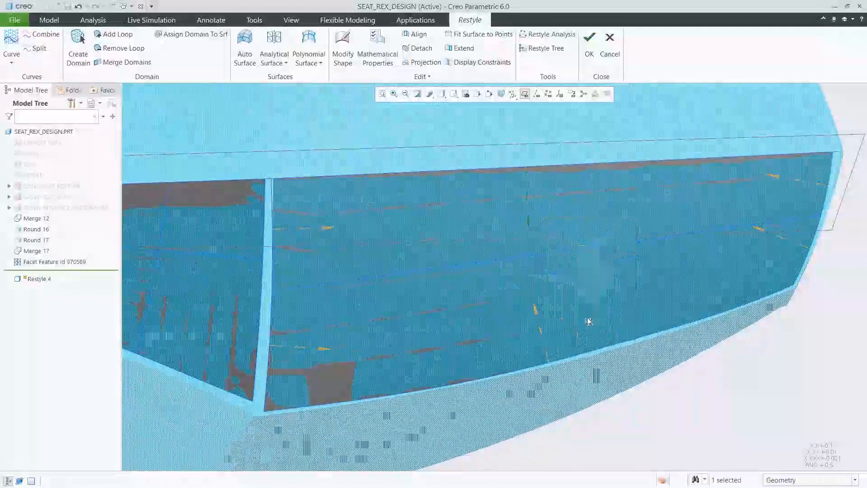
Step: Inspect the second surface's deviation from the facets in a saved view, then hide the deviation analysis
left_click(454, 93)
scroll(570, 120, "down", 5)
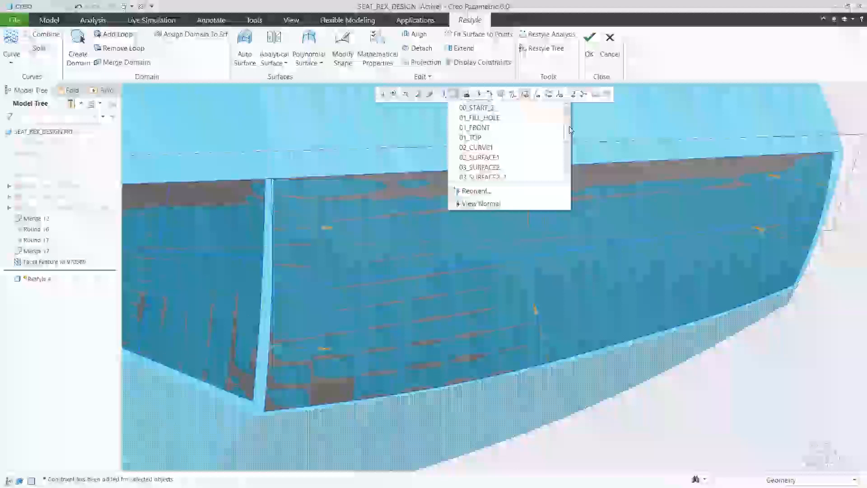
left_click(494, 150)
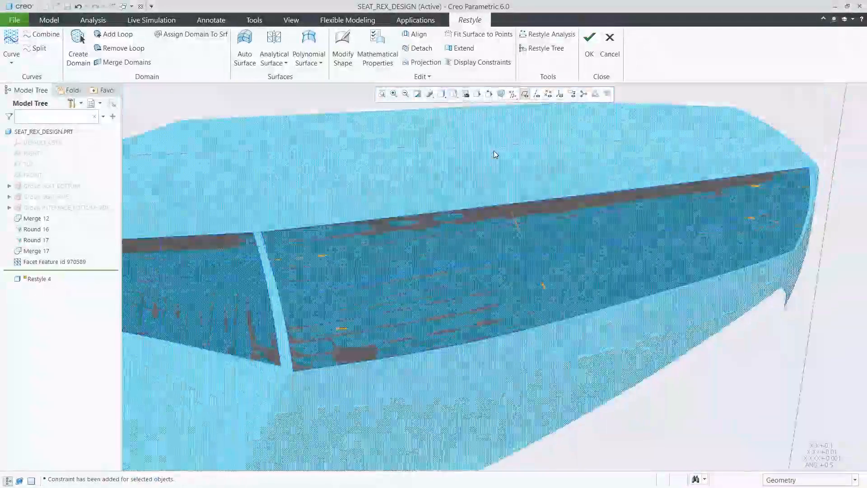
left_click(548, 34)
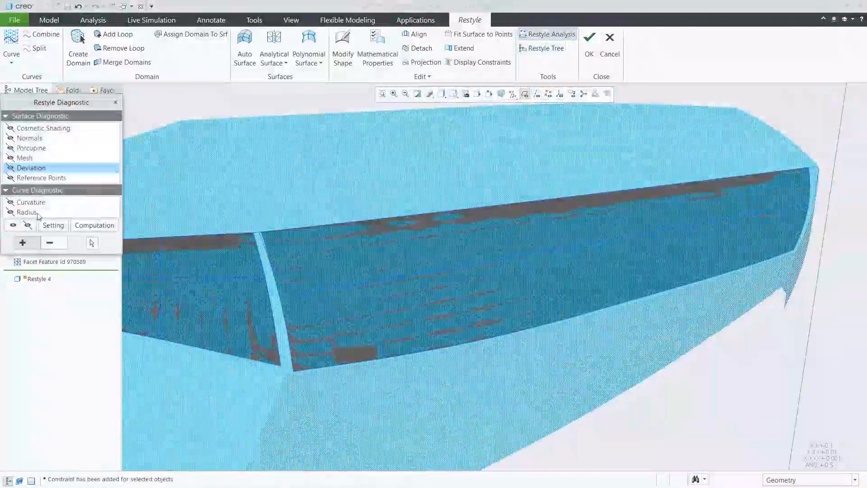
left_click(25, 224)
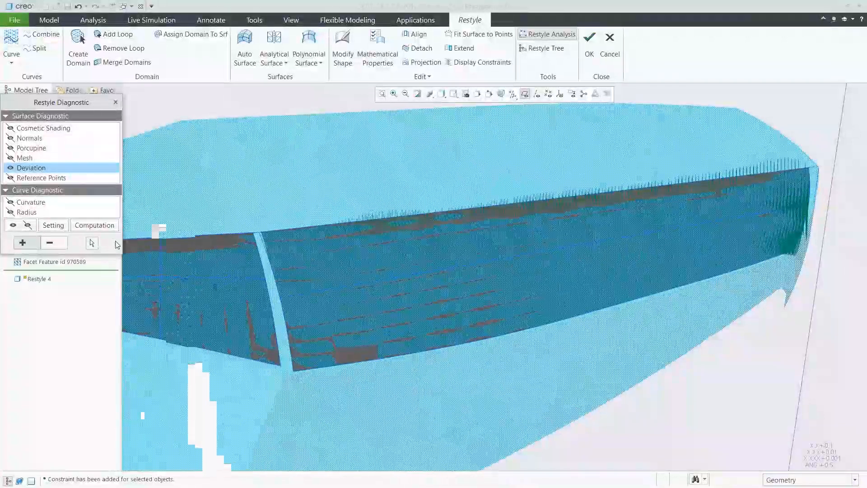
left_click(27, 225)
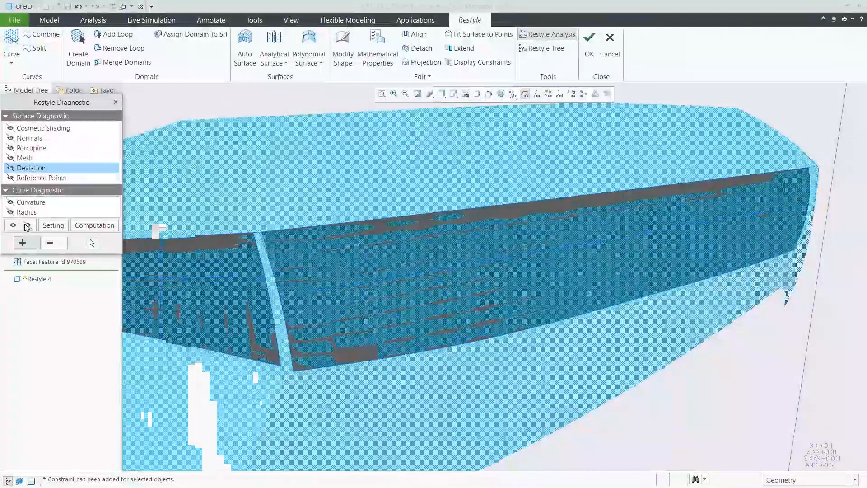
left_click(116, 103)
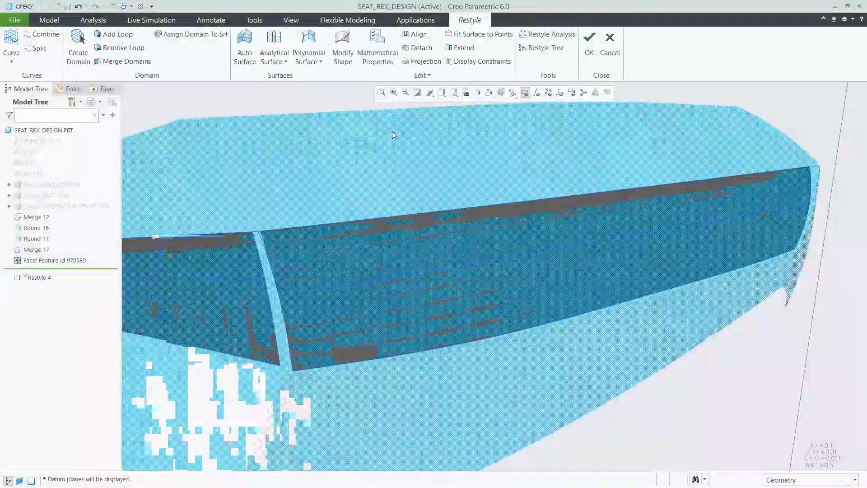
Step: In the saved view of the seat's side face, draw an on-facet curve from the corner below the two top surfaces to the face's lower corner
left_click(454, 92)
scroll(567, 127, "down", 1)
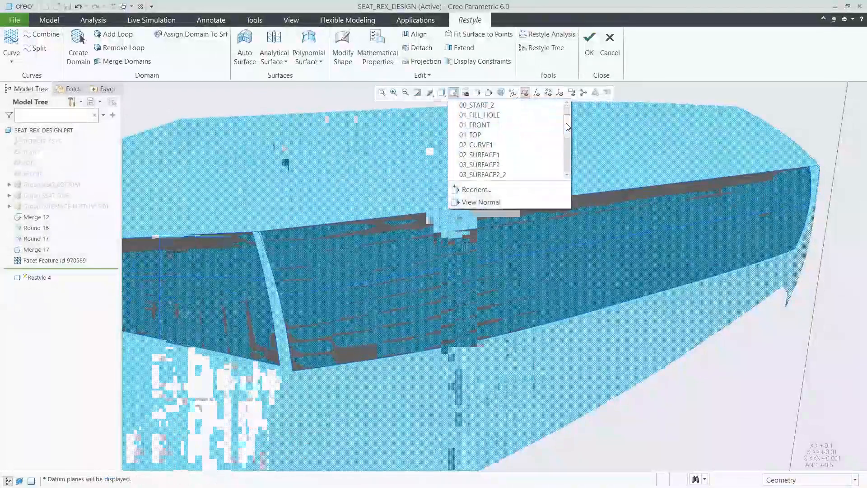
scroll(568, 127, "down", 1)
left_click(497, 159)
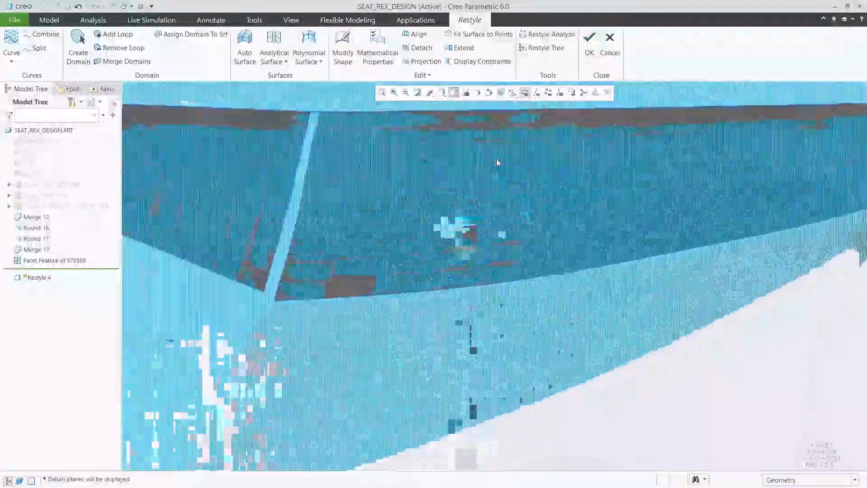
left_click(10, 62)
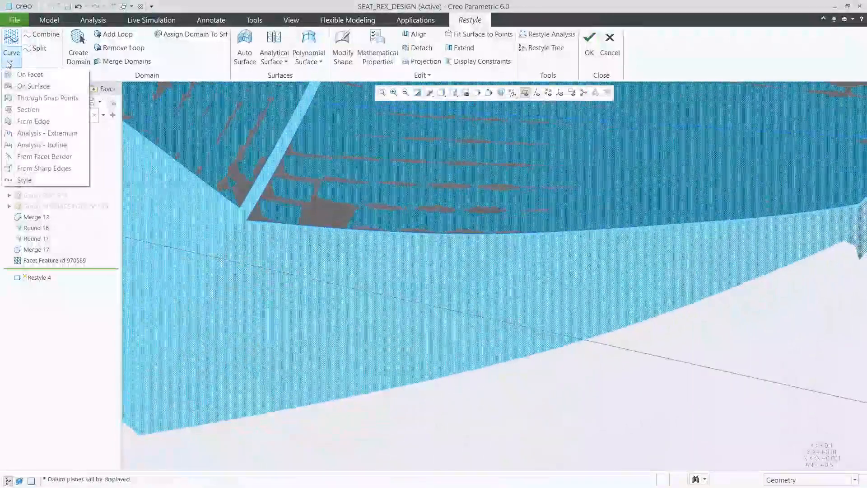
left_click(30, 74)
left_click(236, 228)
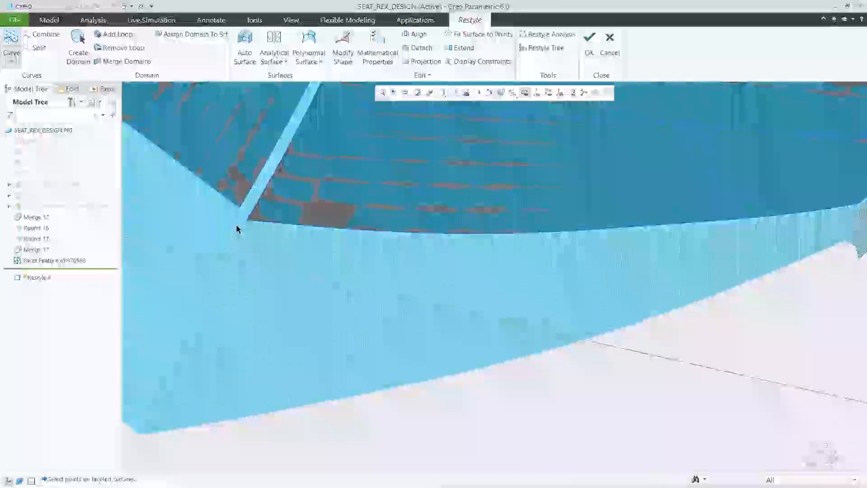
left_click(197, 313)
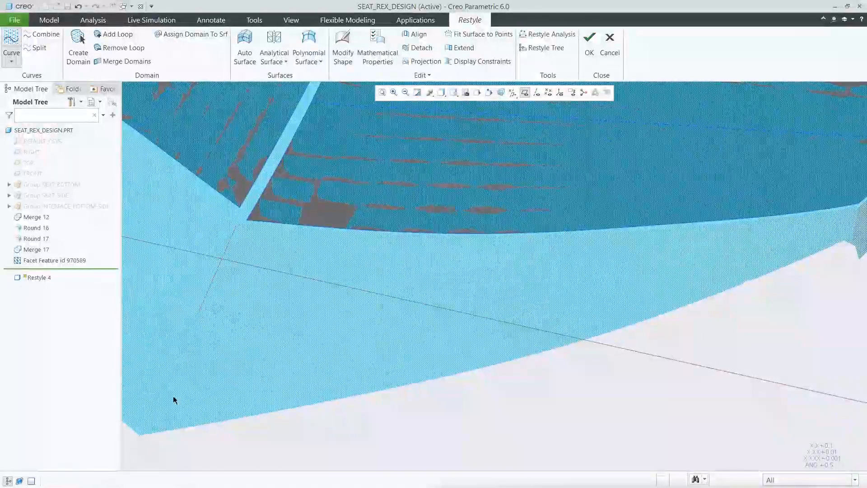
left_click(148, 431)
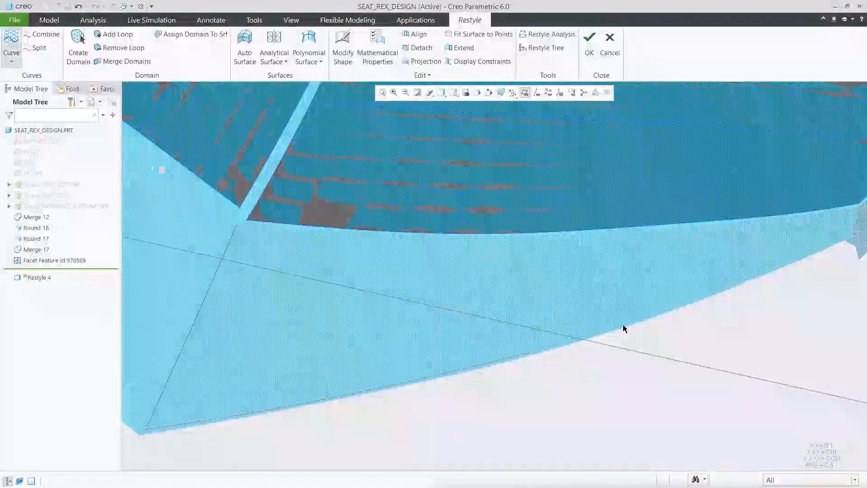
Step: Draw on-facet curves along the side face's lower edge, narrow far end and upper edge, closing a four-sided loop
left_click(710, 295)
left_click(781, 266)
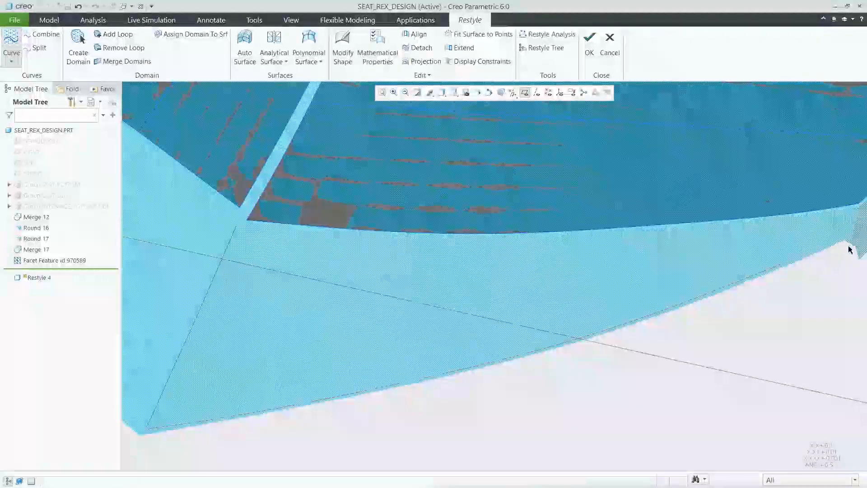
left_click(849, 237)
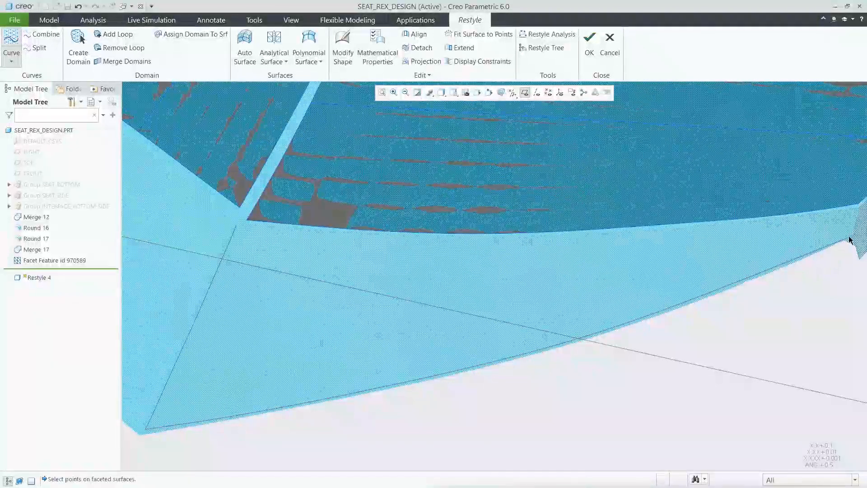
left_click(854, 210)
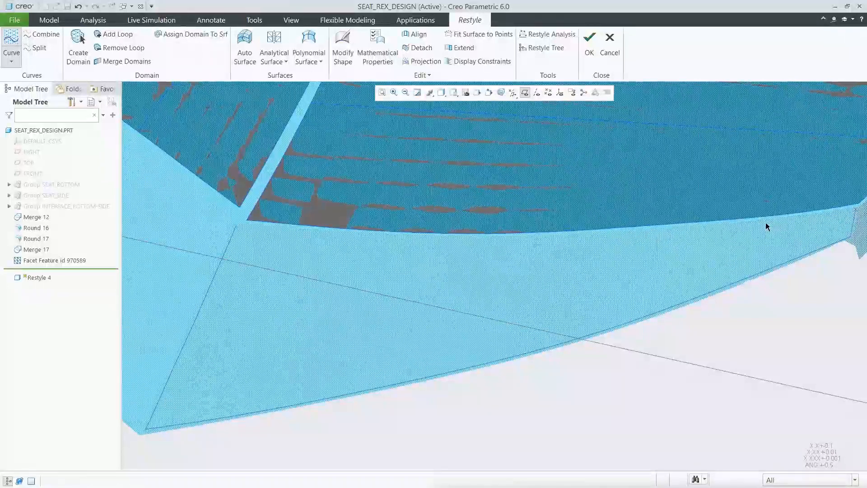
left_click(661, 233)
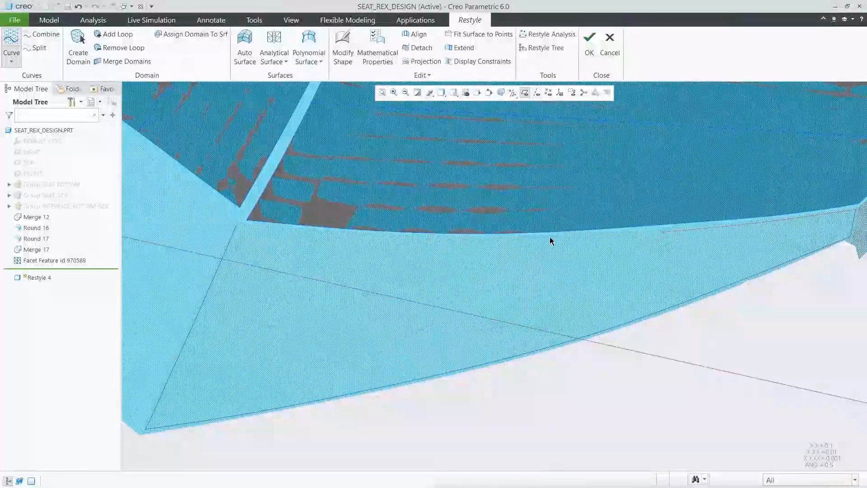
left_click(338, 235)
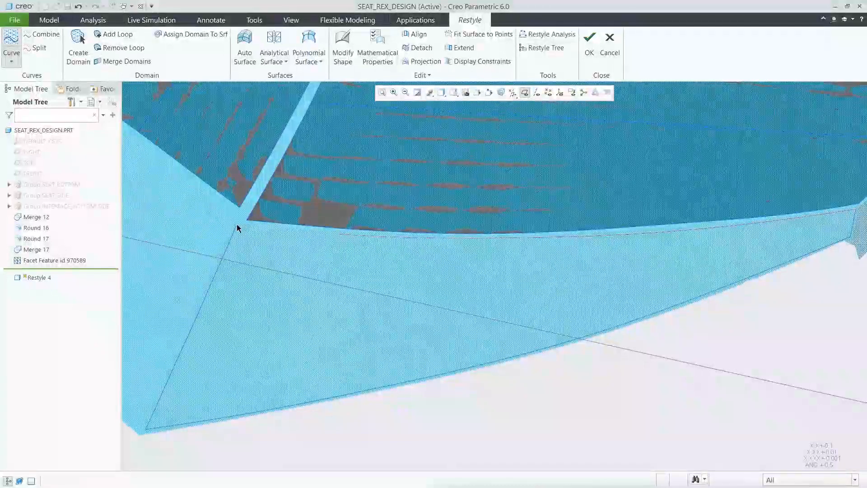
middle_click(283, 247)
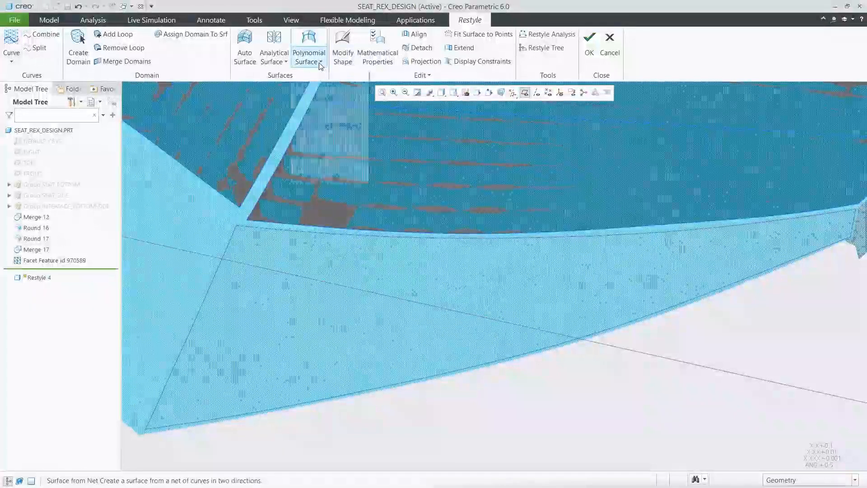
Step: Create a polynomial surface from the side face's four boundary curves and project it onto the facet model
left_click(309, 50)
left_click(314, 97)
left_click(405, 237)
middle_click(460, 367)
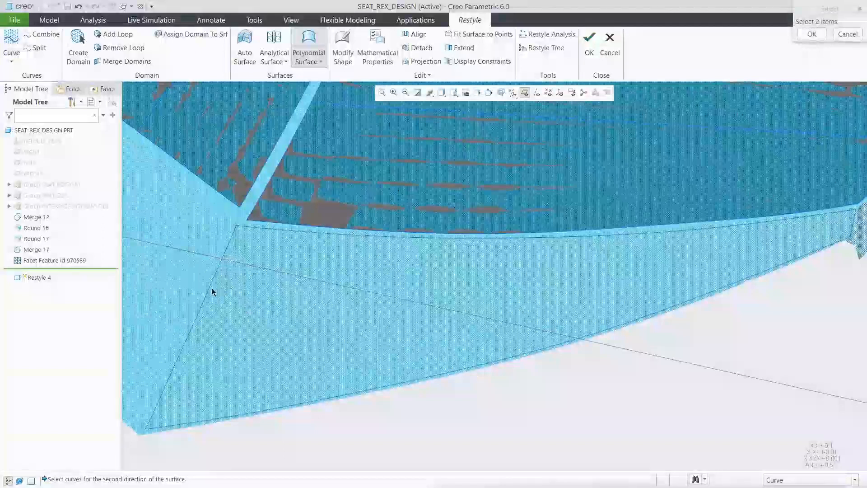
left_click(854, 228)
left_click(422, 61)
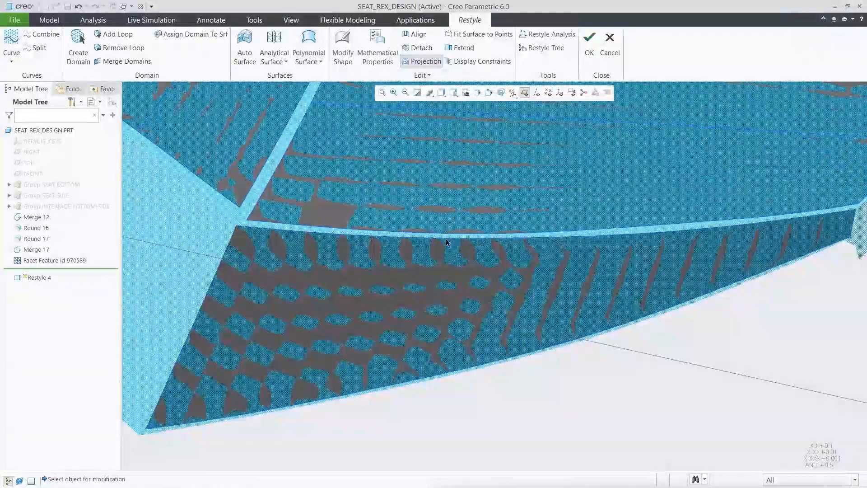
left_click(442, 289)
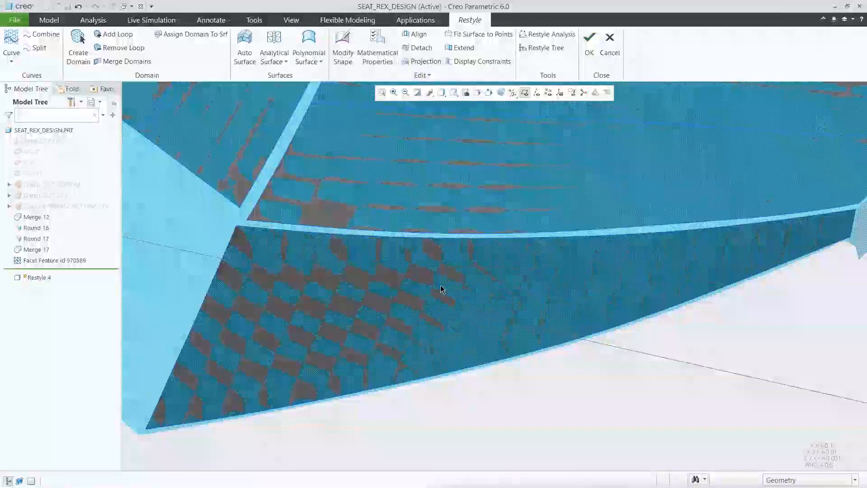
Step: In a saved view of the adjoining side face, create a polynomial surface from four corner points picked on the facets
left_click(454, 92)
left_click_drag(568, 120, 570, 144)
left_click(501, 147)
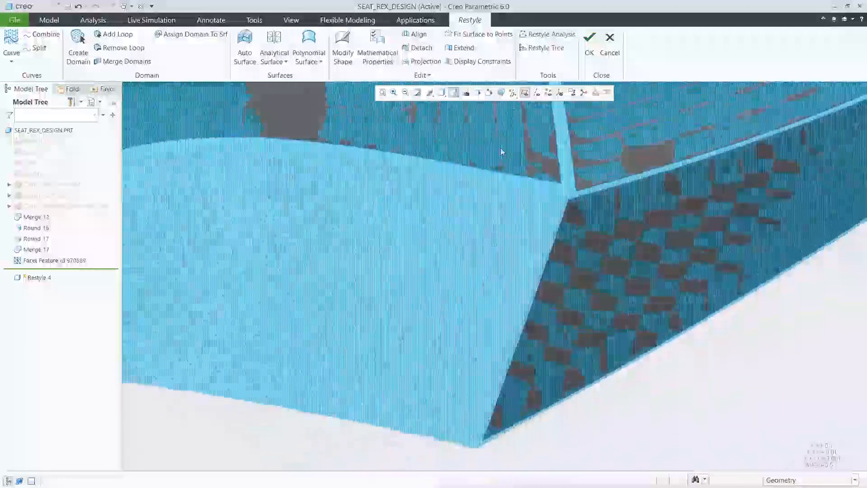
left_click(308, 58)
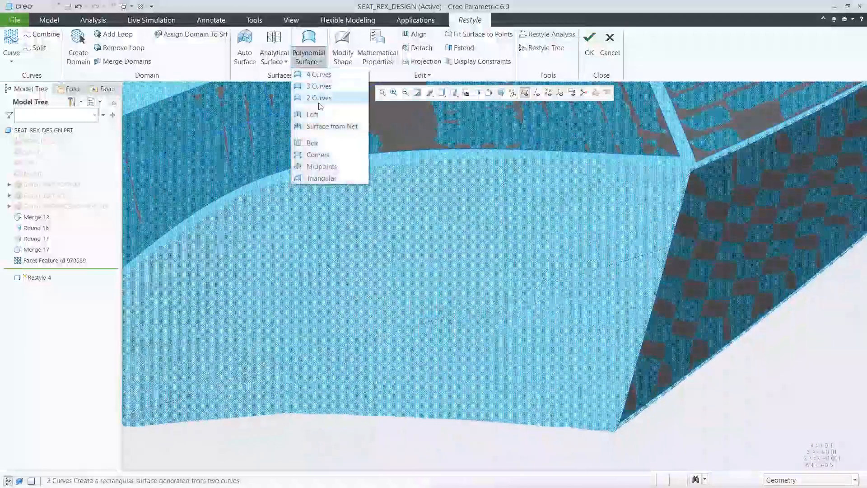
left_click(317, 156)
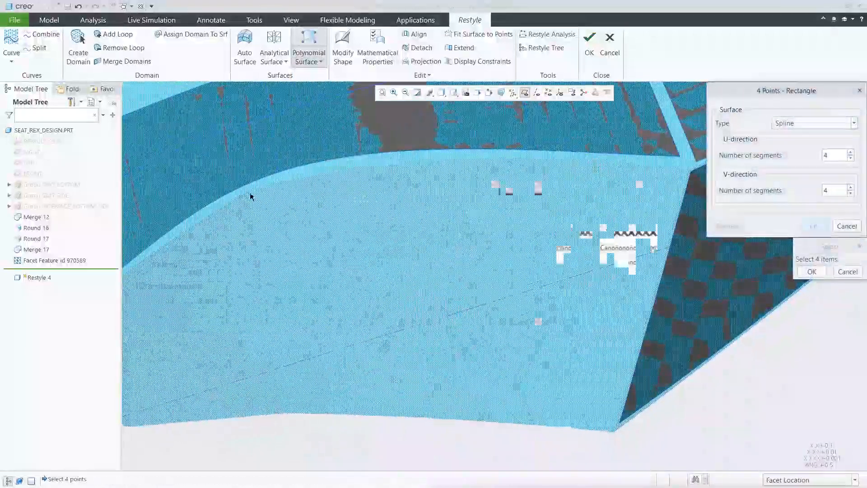
left_click(250, 193)
left_click(289, 412)
left_click(612, 431)
left_click(686, 174)
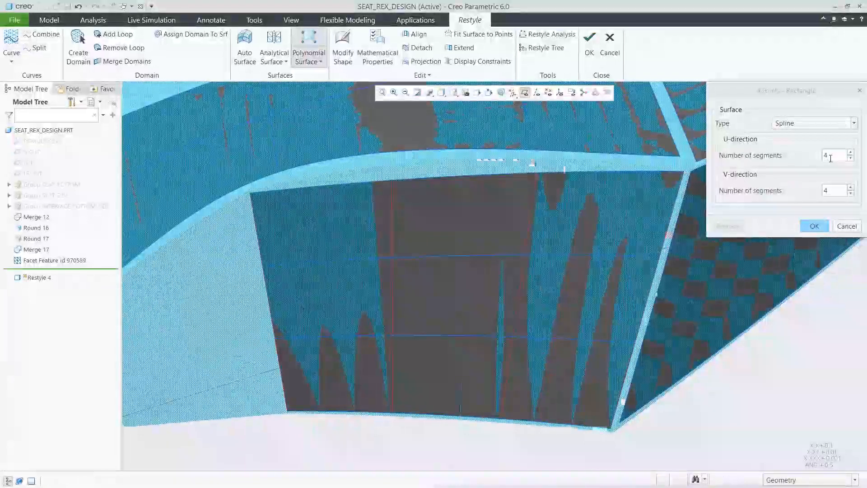
Step: Set the four-corner surface to 6 segments in both the U and V directions and project it onto the facet model
double_click(830, 158)
type("6")
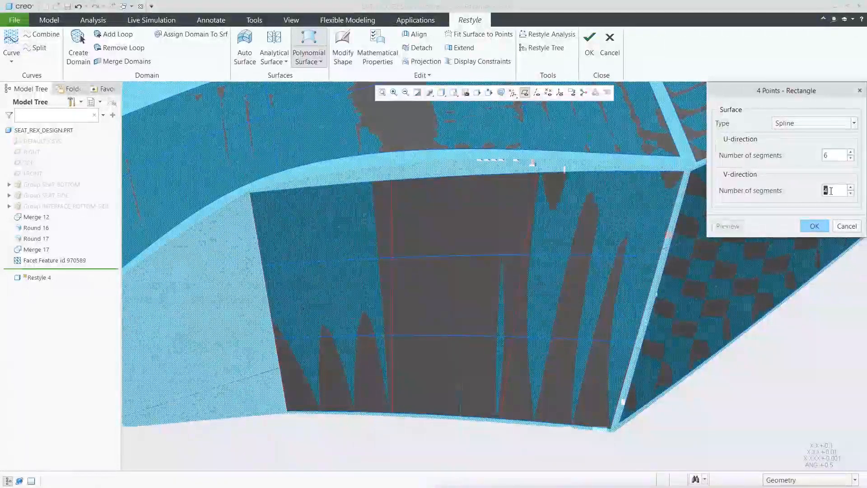
left_click(728, 226)
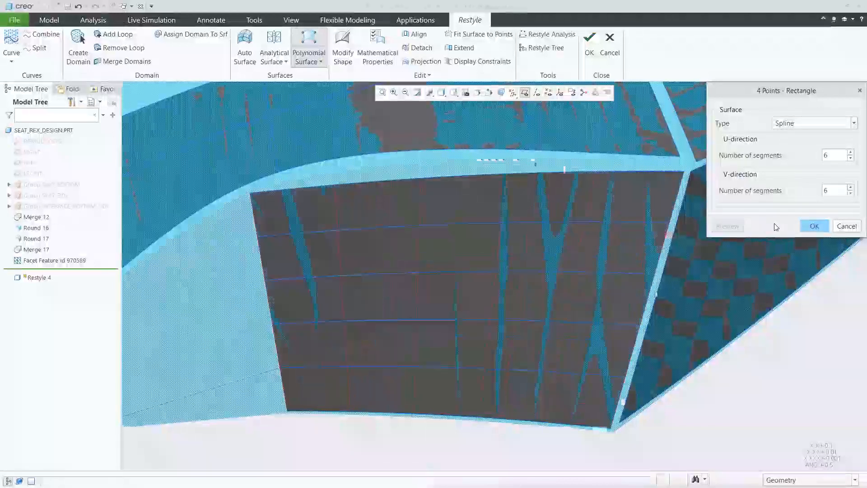
left_click(814, 226)
left_click(423, 62)
left_click(448, 221)
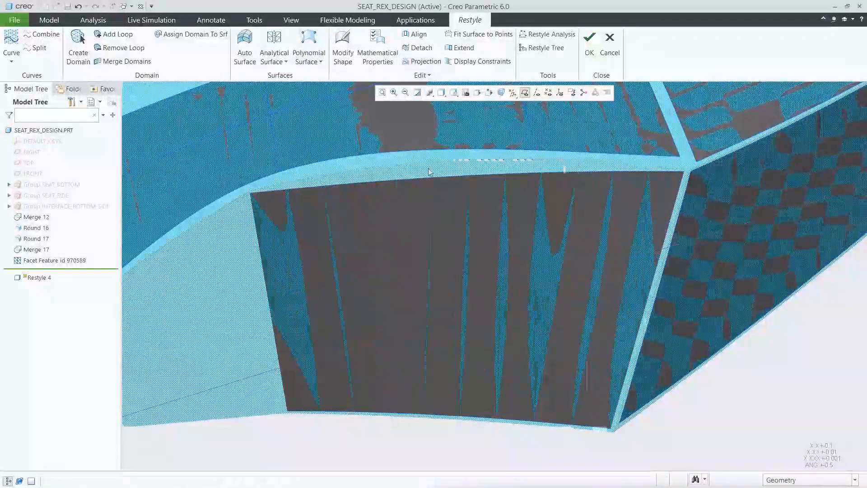
Step: Draw three on-facet curves across the side face's remaining end: along its outer edge, through its middle and beside the four-corner surface
left_click(453, 92)
scroll(570, 132, "down", 1)
scroll(570, 131, "down", 3)
left_click(500, 170)
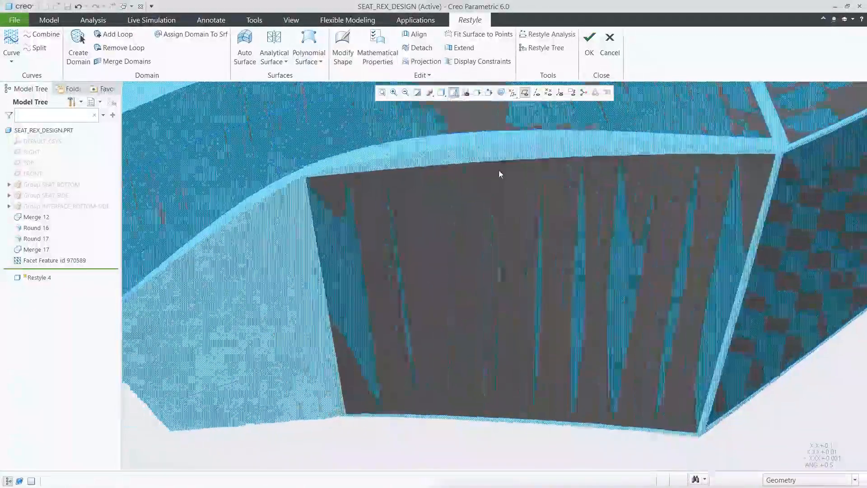
left_click(11, 58)
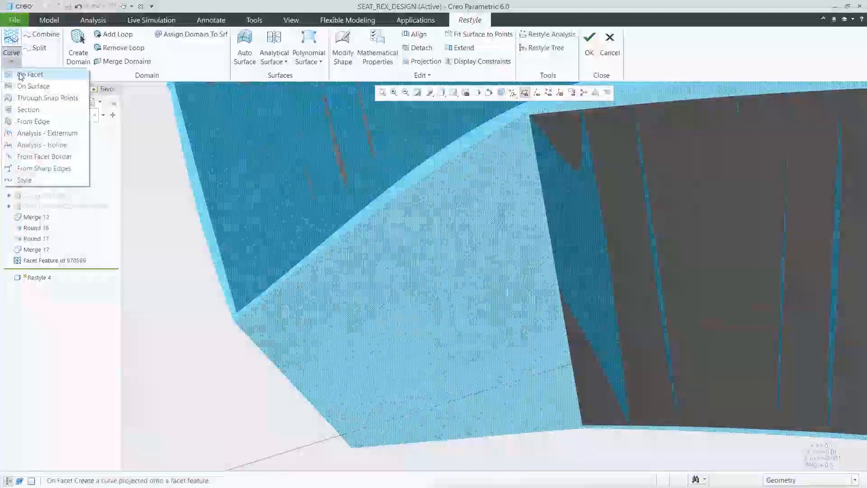
left_click(20, 75)
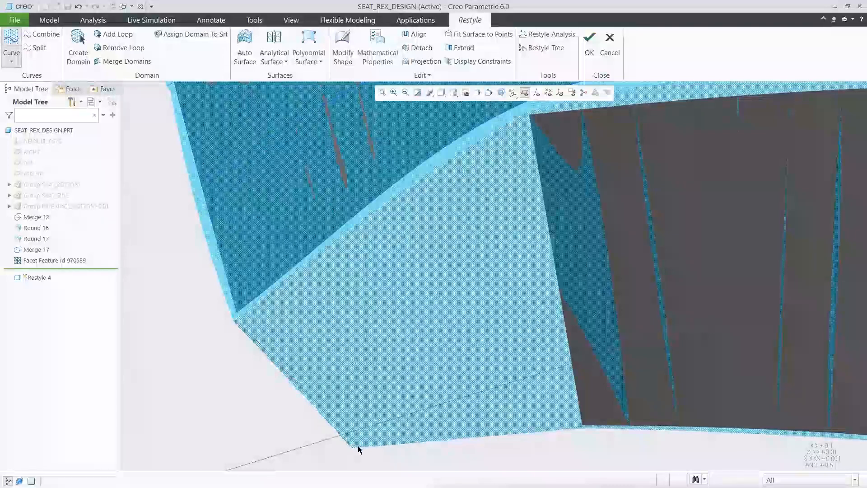
left_click(430, 184)
left_click(429, 242)
left_click(425, 334)
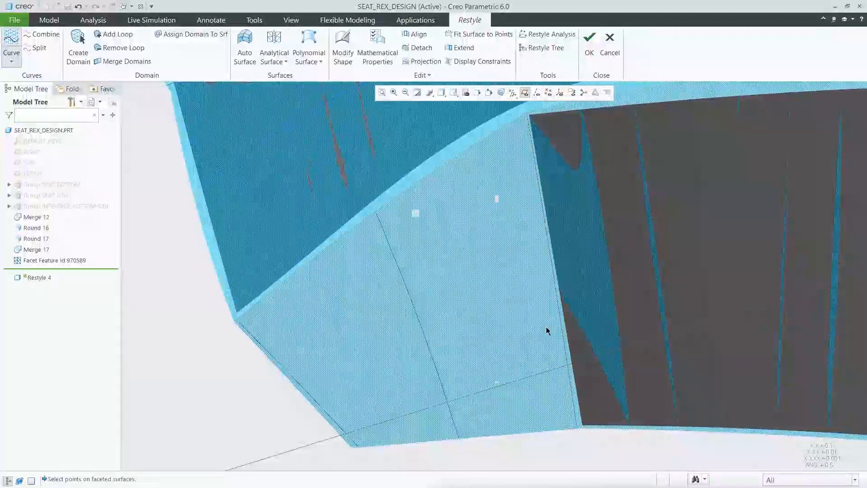
Step: Create a loft polynomial surface through the three on-facet curves, covering the side face's end portion
left_click(309, 56)
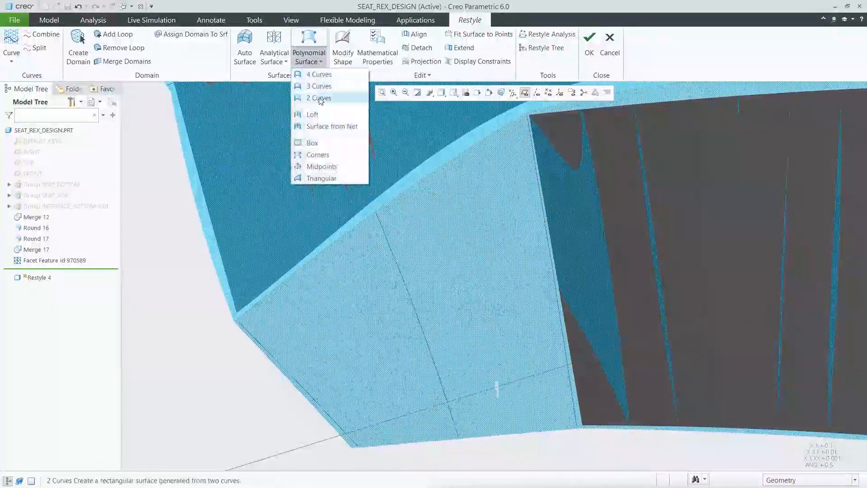
left_click(312, 114)
left_click(300, 386)
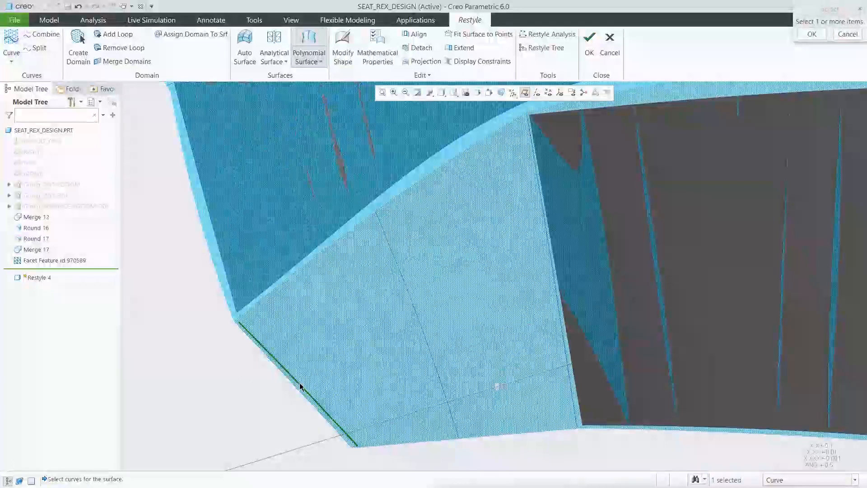
left_click(417, 315)
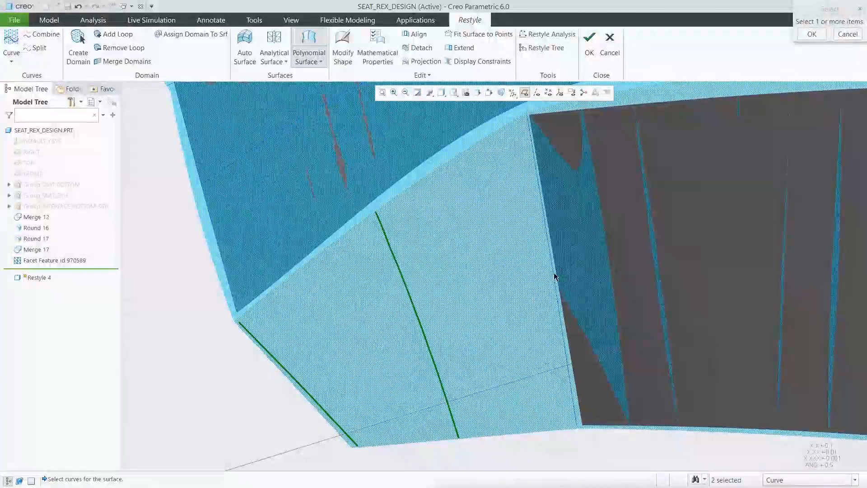
middle_click(518, 260)
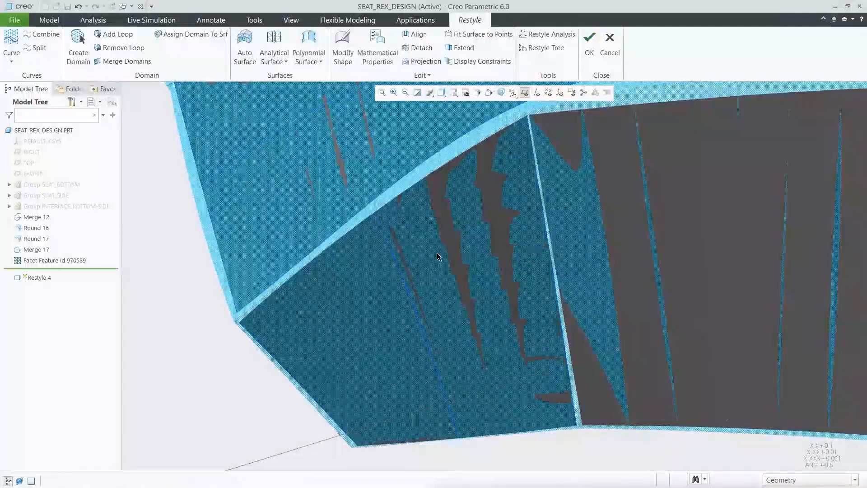
Step: Extend the four-corner surface outward past the neighbouring surfaces on all four sides
left_click(454, 95)
scroll(555, 141, "down", 2)
left_click(506, 148)
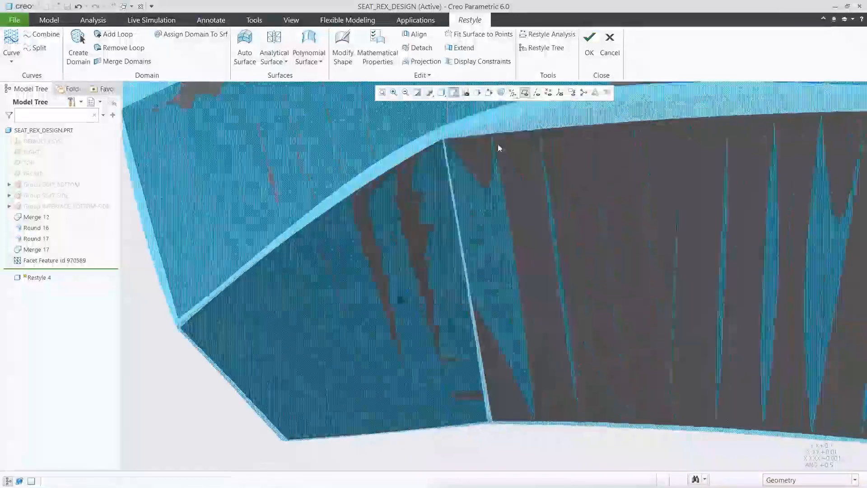
left_click(460, 48)
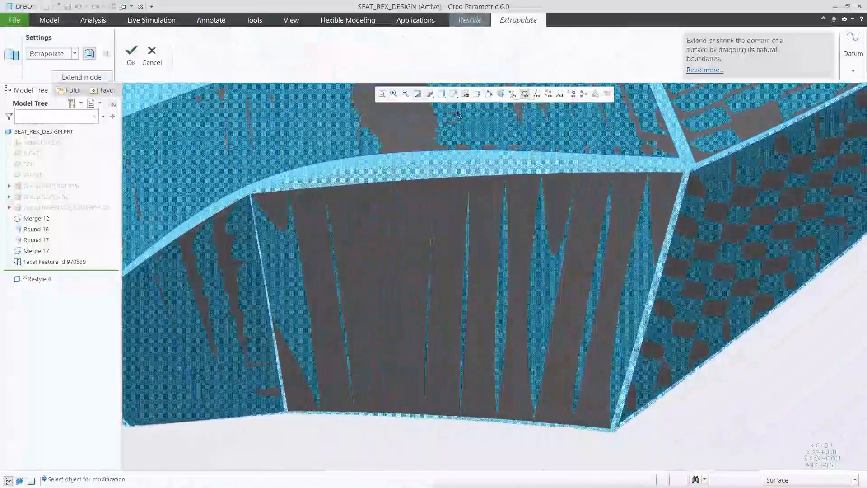
left_click(412, 204)
left_click_drag(410, 193, 408, 143)
left_click_drag(429, 401, 421, 443)
left_click_drag(267, 281, 247, 286)
left_click_drag(646, 302, 674, 320)
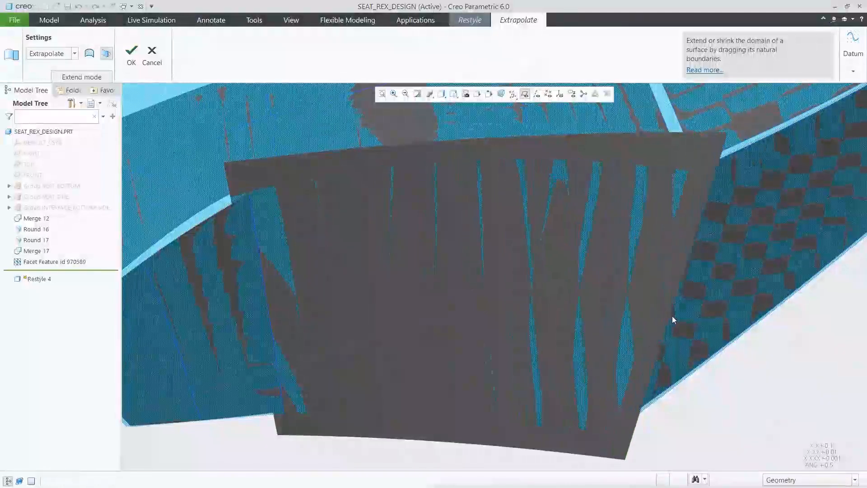
left_click(134, 52)
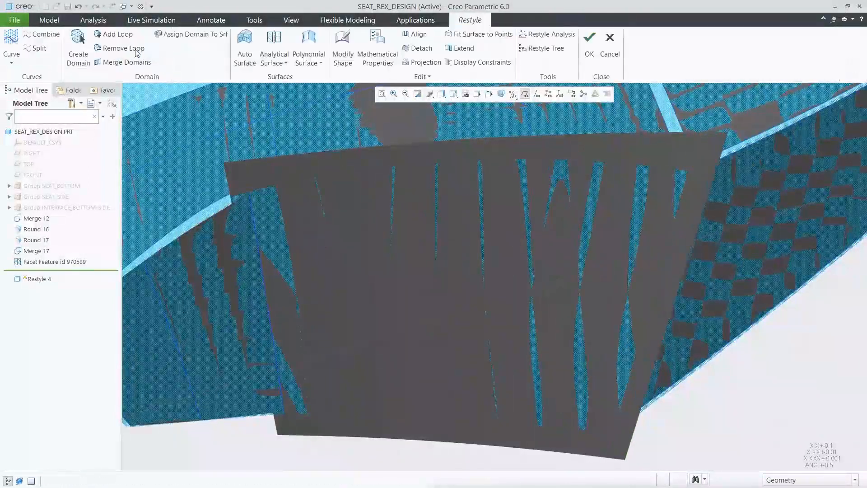
Step: In the saved view 06_SURFACE5, draw an on-facet curve along the end face's upper edge to the corner between the existing surfaces
left_click(453, 95)
left_click(487, 135)
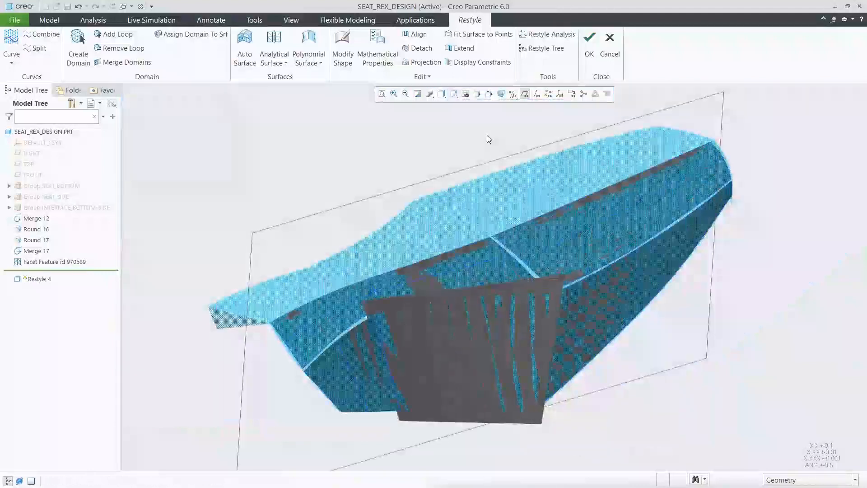
left_click(453, 94)
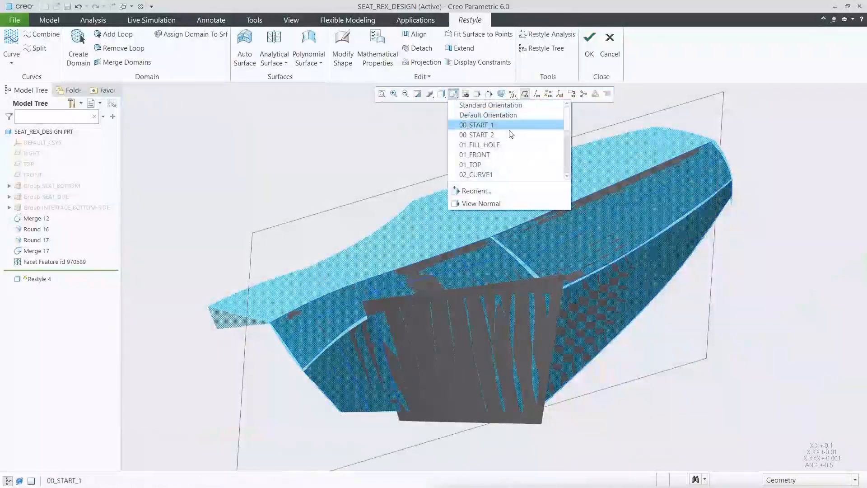
scroll(570, 137, "down", 2)
scroll(570, 138, "down", 1)
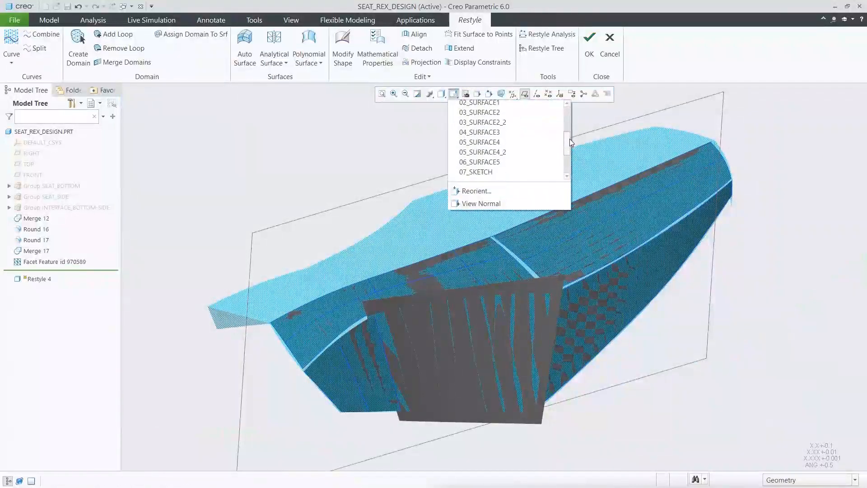
left_click(501, 163)
left_click(11, 60)
left_click(30, 79)
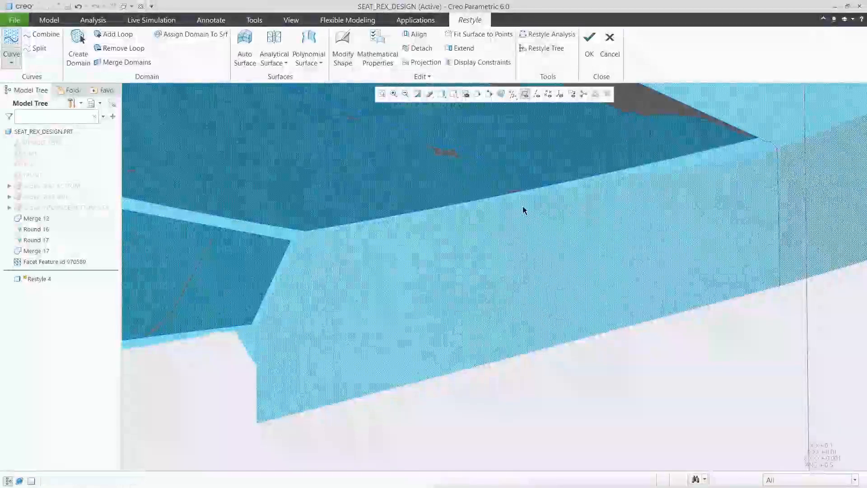
left_click(302, 237)
middle_click(318, 256)
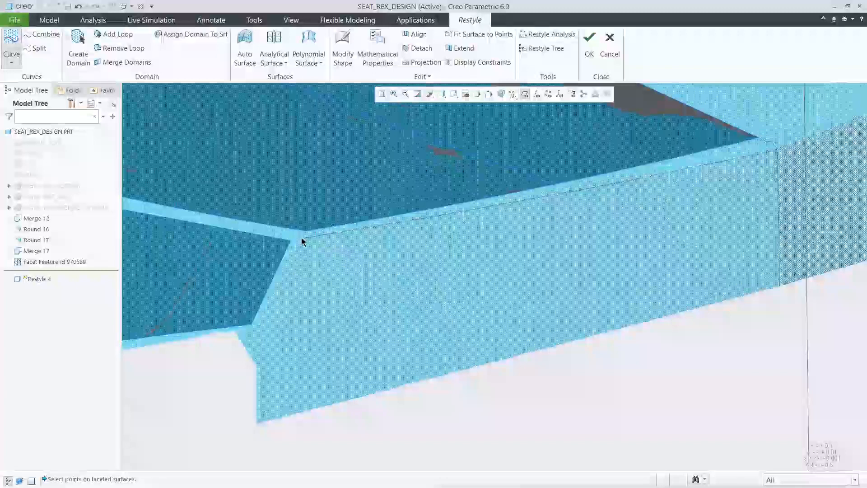
Step: Draw on-facet curves down the end face's slanted side and along its lower edge to close the loop
left_click(263, 420)
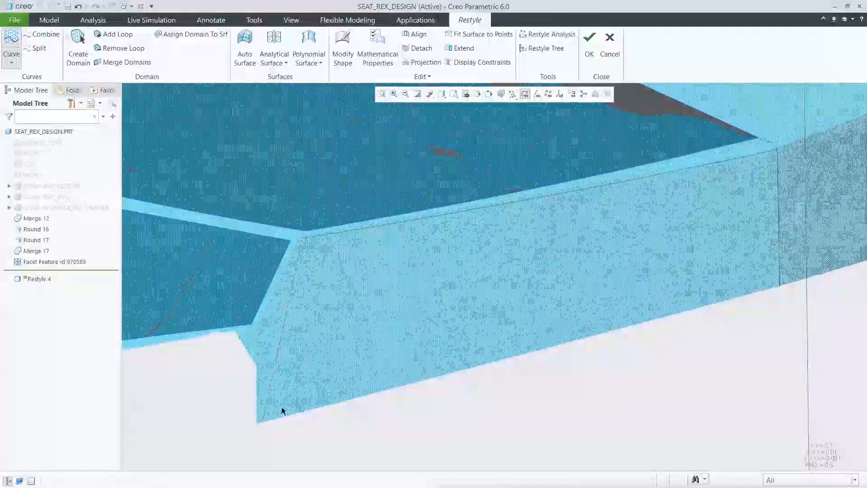
middle_click(273, 415)
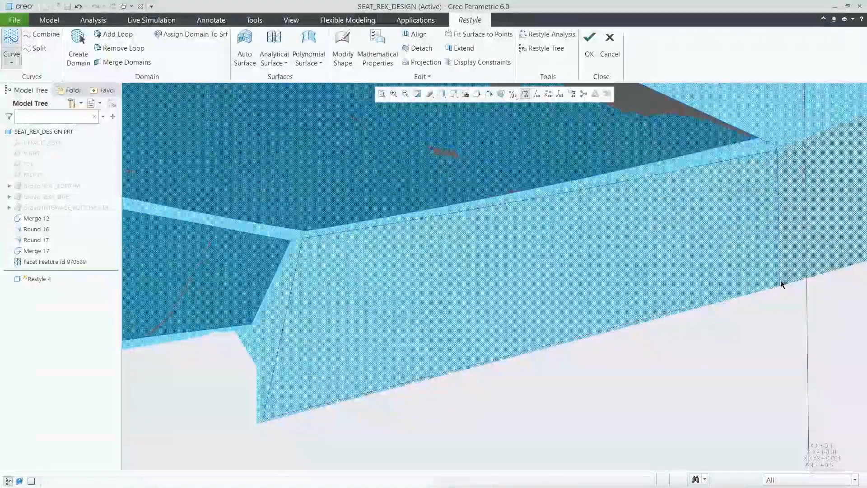
middle_click(739, 279)
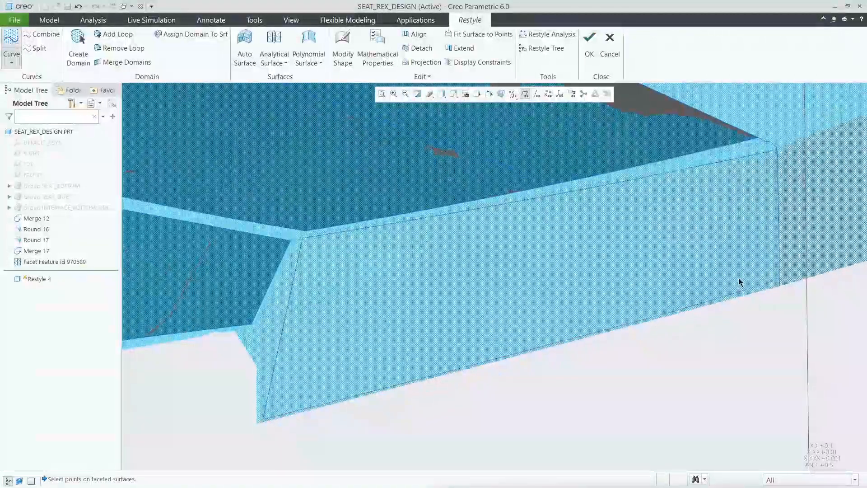
middle_click(739, 282)
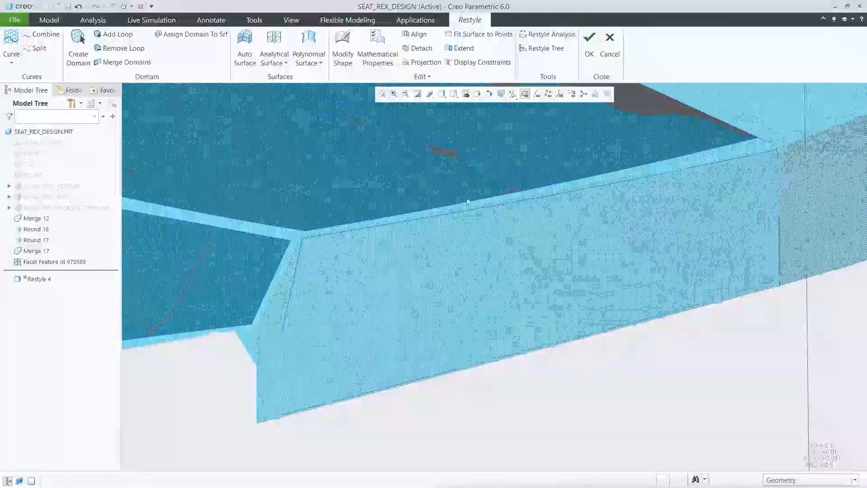
Step: Create a domain inside the end face's curve loop and fit an analytical extrusion surface to it, with the TOP plane as direction
left_click(80, 39)
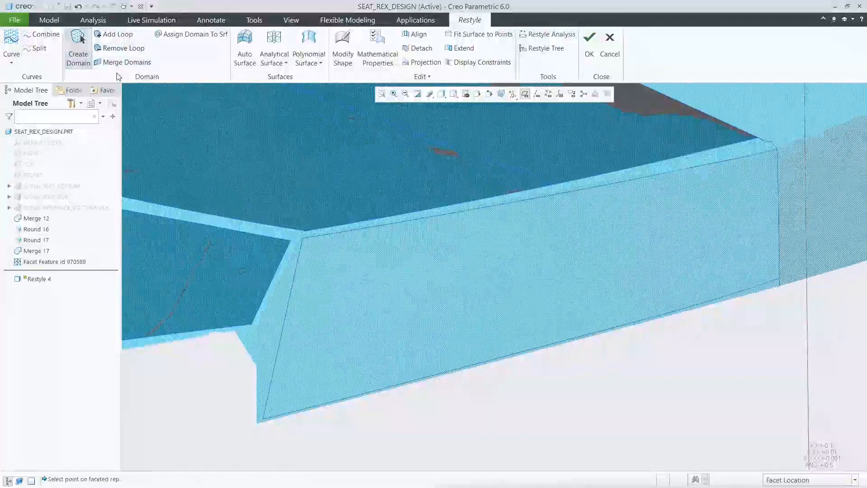
left_click(524, 268)
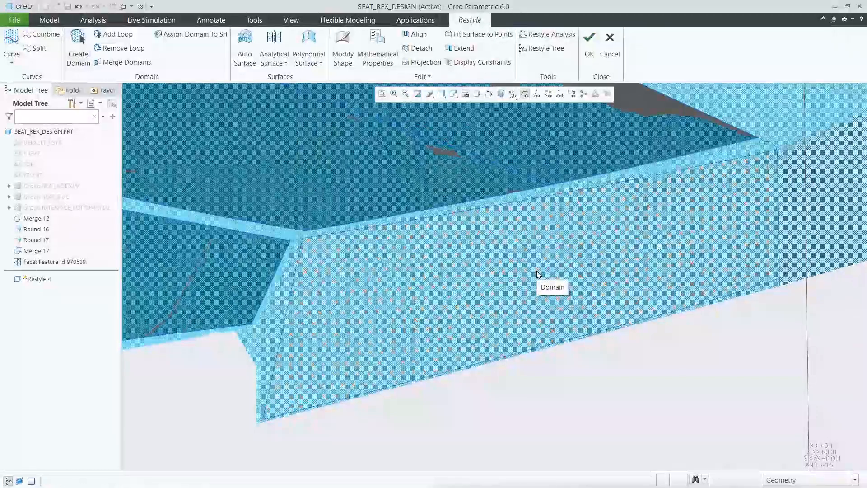
left_click(279, 62)
left_click(286, 124)
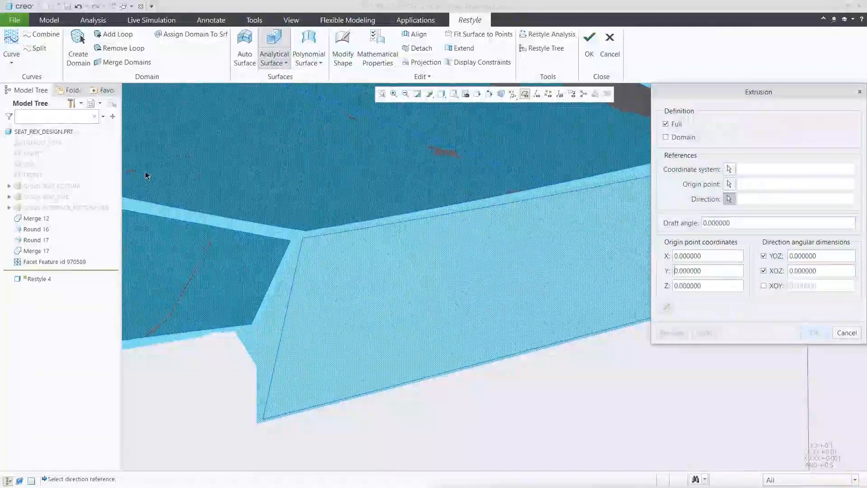
left_click(29, 164)
left_click(682, 138)
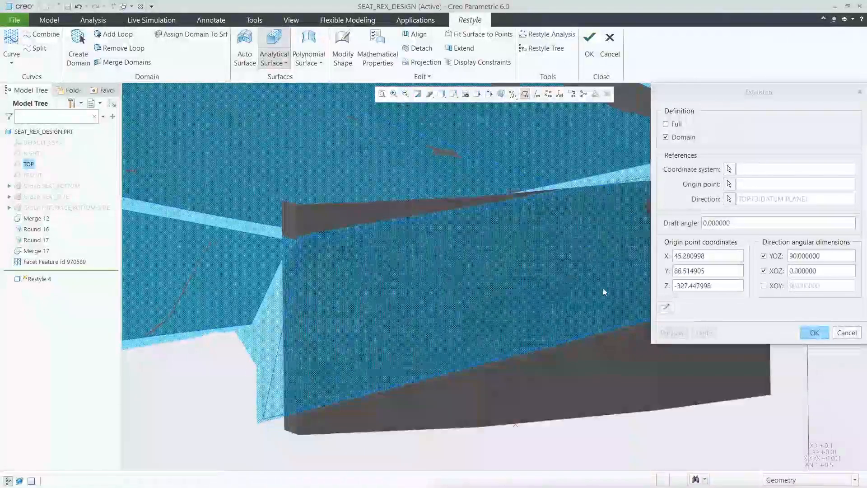
Step: Open the extrusion's section sketch in a saved view and delete the existing multi-segment profile
left_click(666, 308)
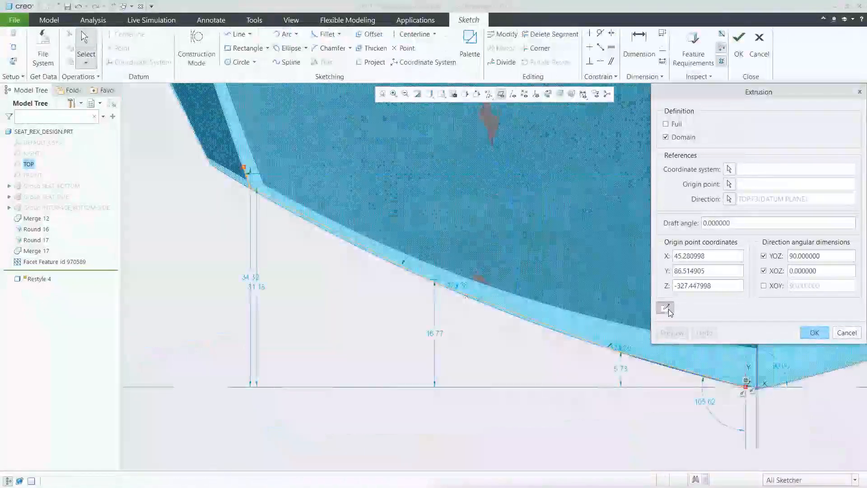
left_click(441, 94)
left_click_drag(557, 120, 556, 152)
left_click(479, 151)
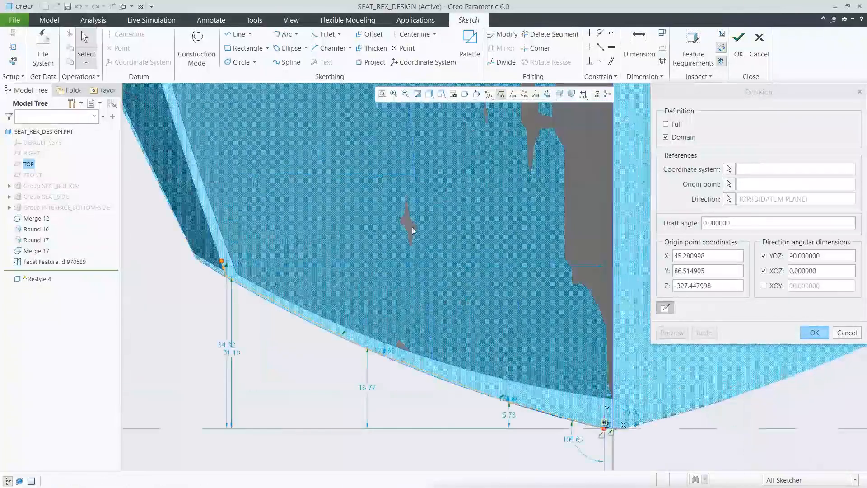
right_click(427, 299)
left_click(456, 189)
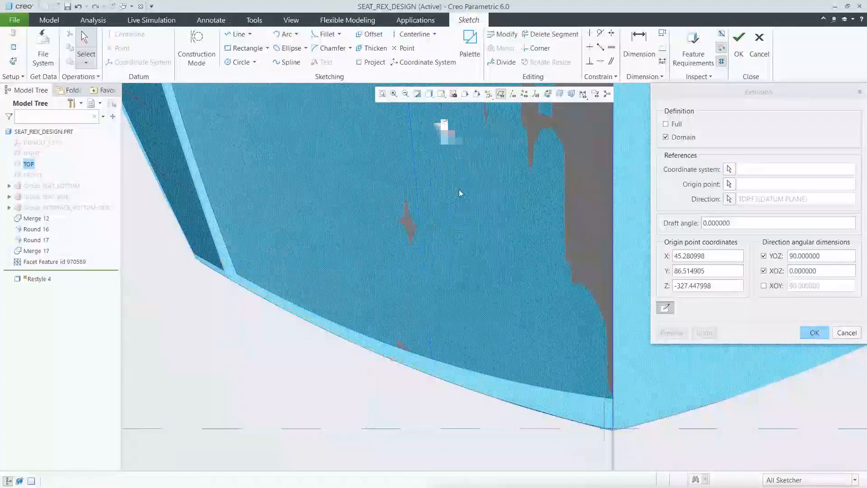
Step: Sketch a three-point spline along the end face's outline from the centre plane past its outer corner, and accept the extrusion in view 06_SURFACE5
left_click(286, 63)
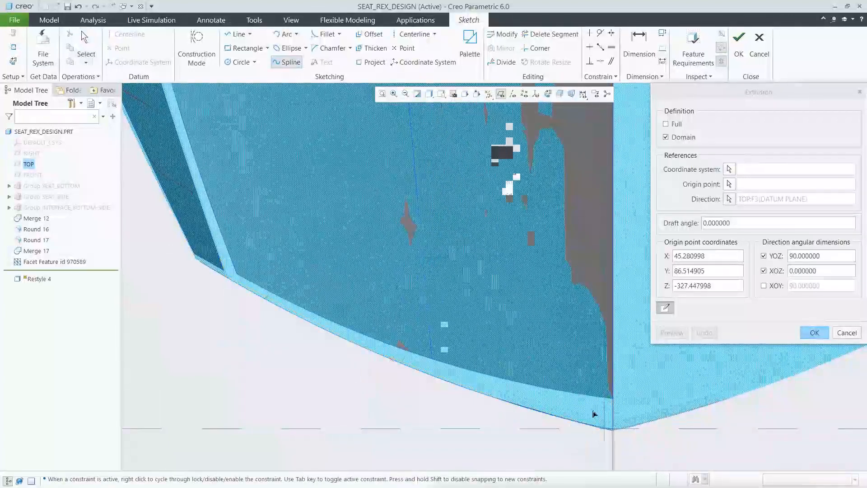
left_click(614, 430)
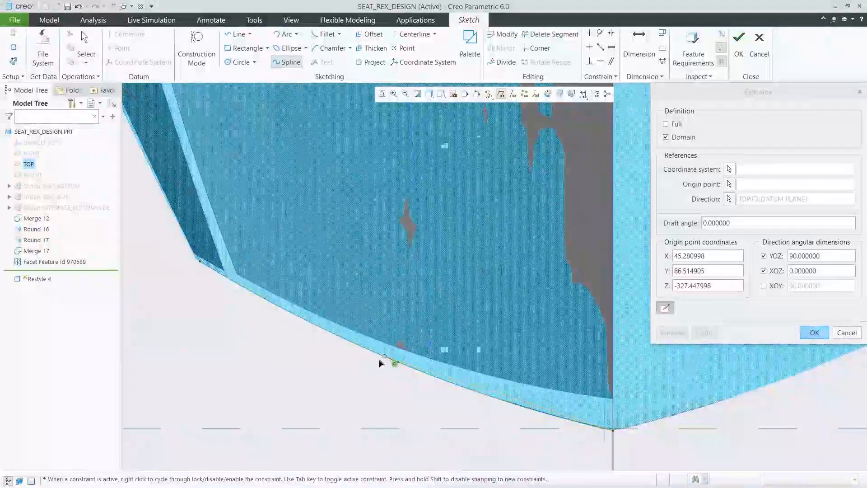
left_click(377, 354)
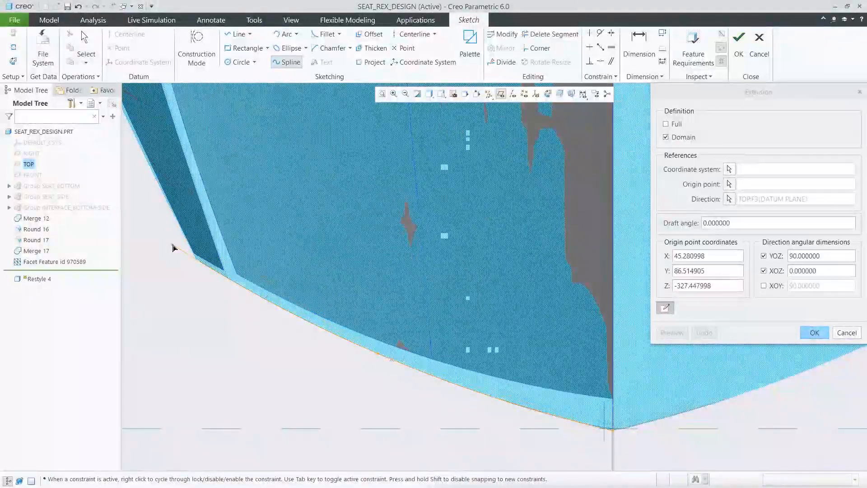
left_click(172, 245)
middle_click(177, 282)
middle_click(182, 283)
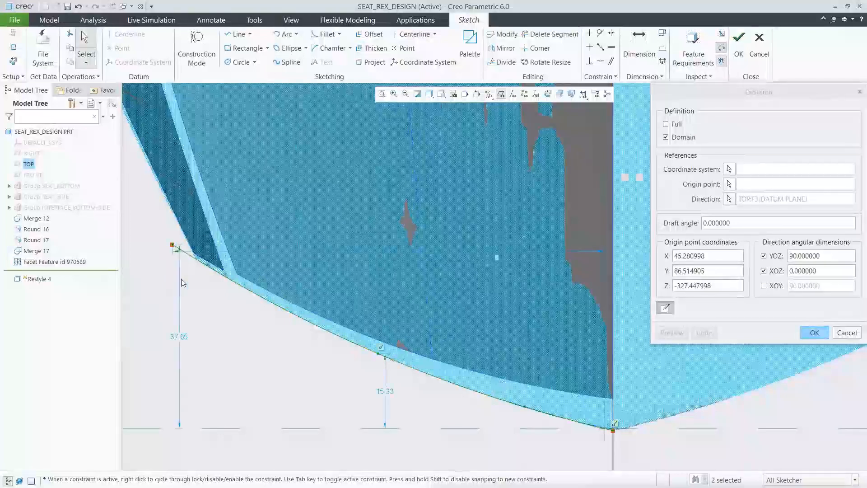
left_click(740, 46)
left_click(456, 96)
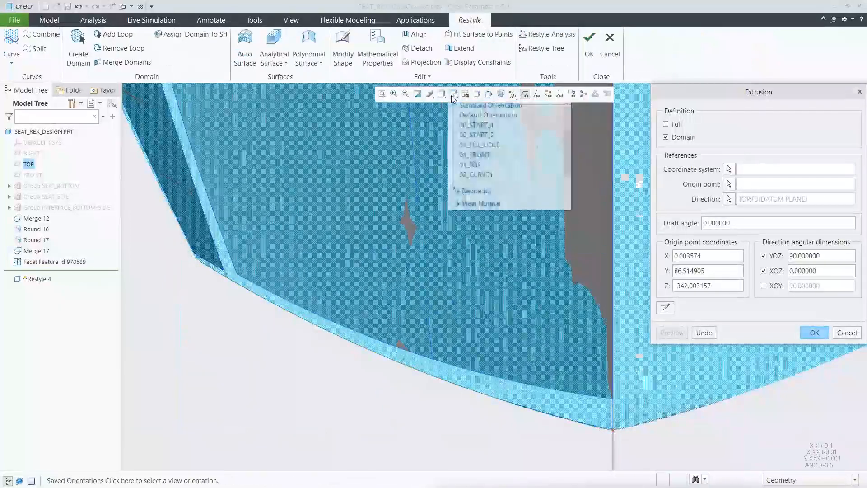
left_click_drag(567, 119, 567, 154)
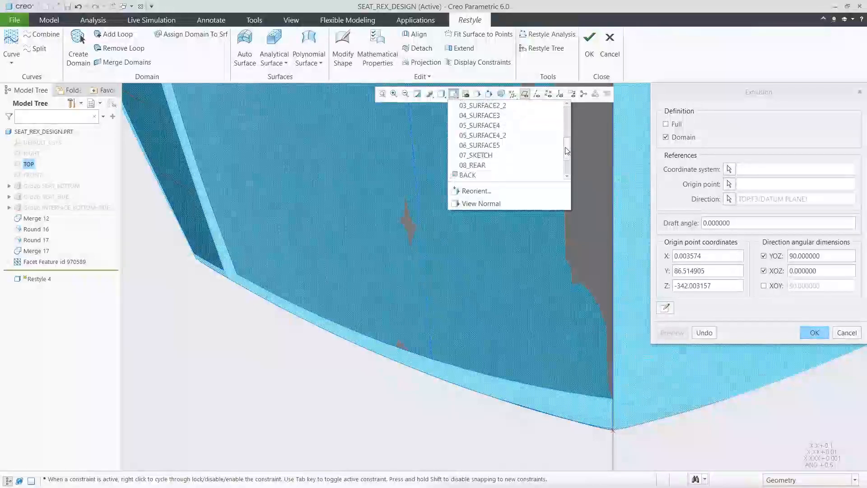
left_click(479, 143)
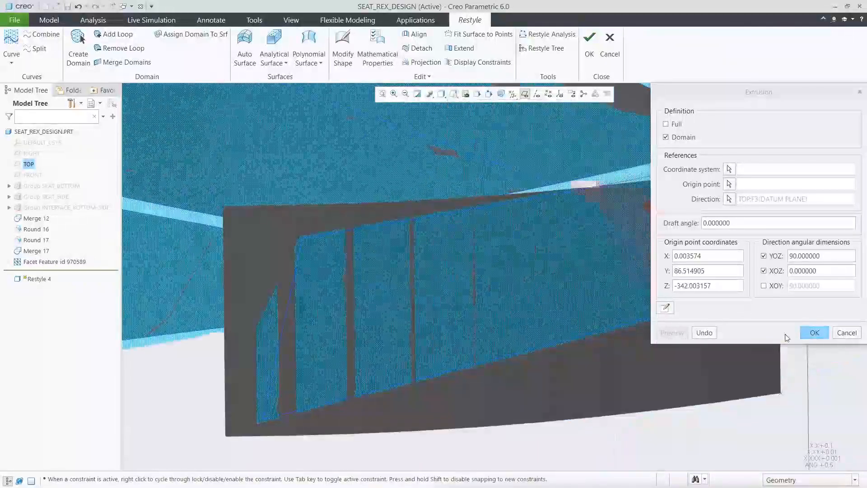
left_click(813, 335)
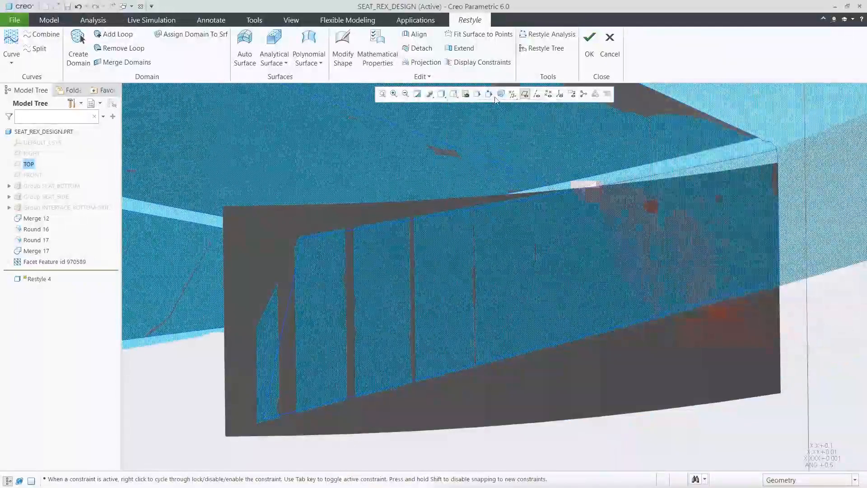
Step: Extend the extruded end surface outward past the facets at its upper edge, lower edge and outer side edge
left_click(460, 48)
left_click_drag(425, 207, 420, 157)
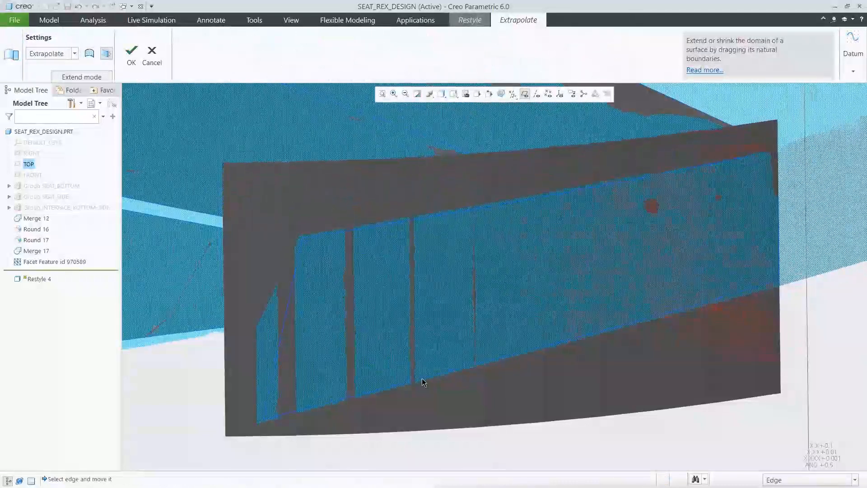
left_click_drag(429, 433, 428, 457)
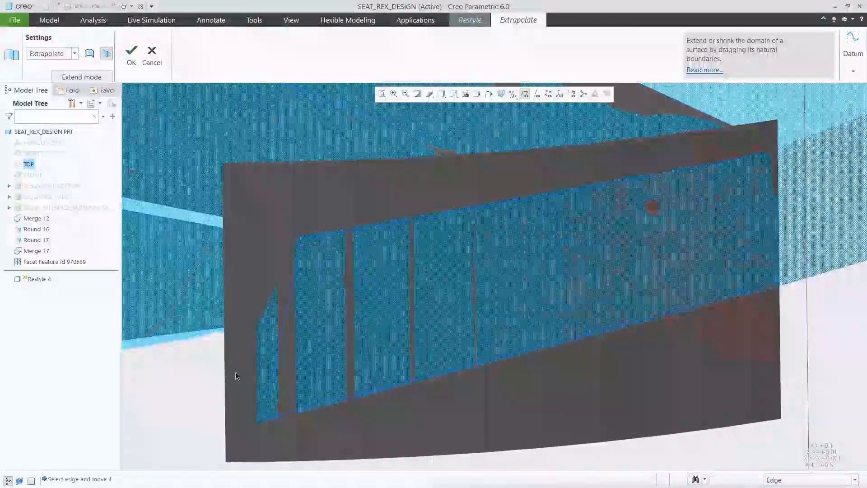
left_click_drag(225, 368, 177, 359)
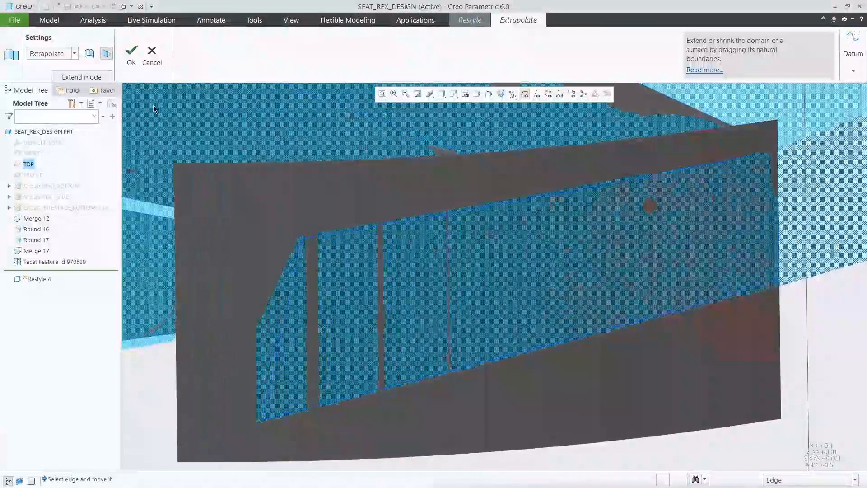
left_click(131, 52)
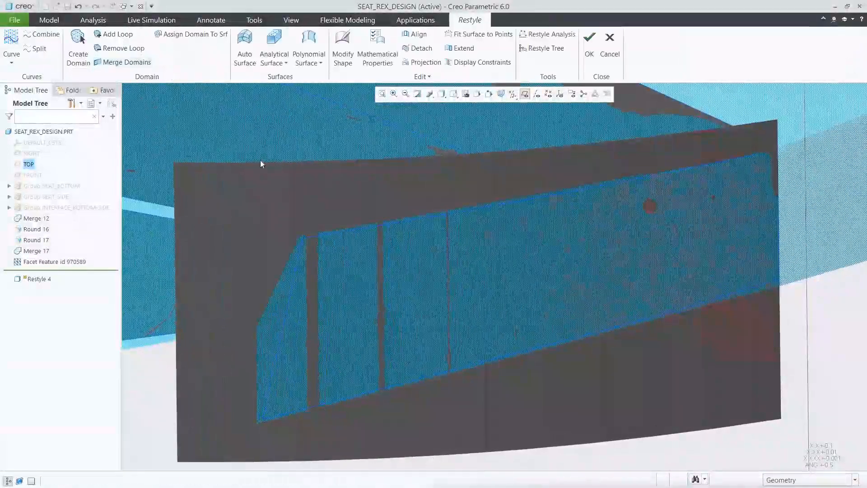
Step: Show the whole seat in a saved orientation and turn off the display of datum planes
left_click(454, 95)
left_click(485, 139)
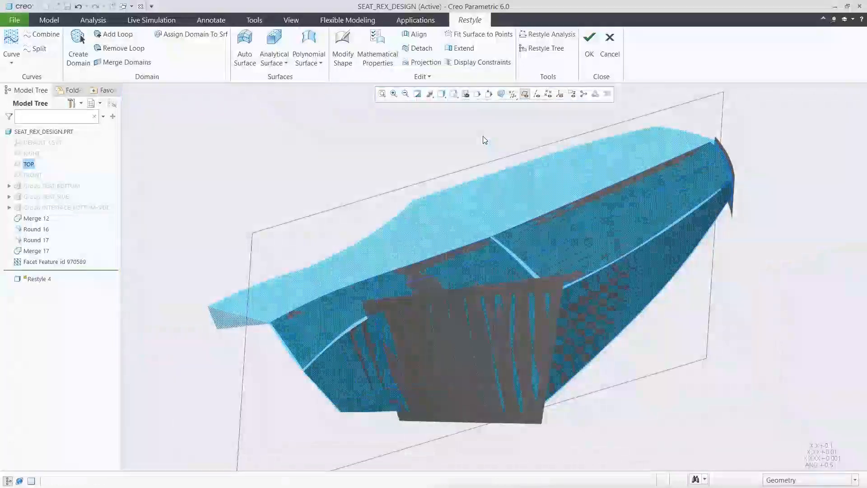
left_click(526, 94)
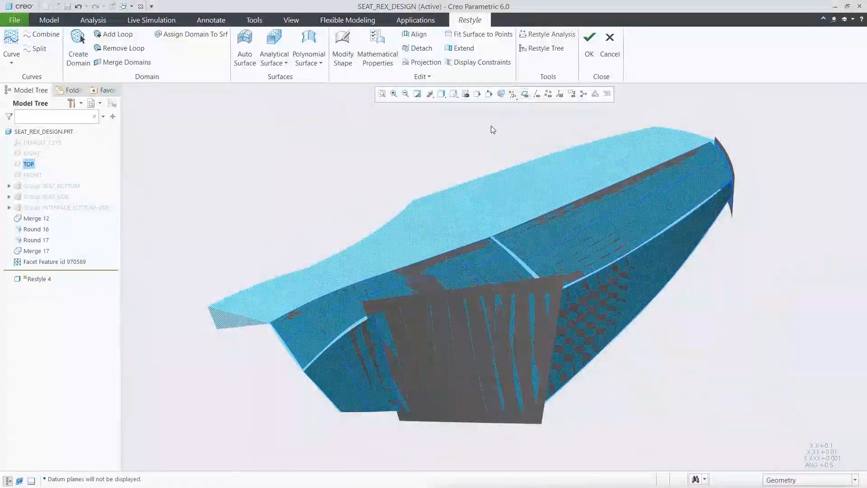
Step: Add all Restyle curves to the layer CURVE_RESTYLE_TOP, selecting them over the whole model with the Curve filter
left_click(99, 103)
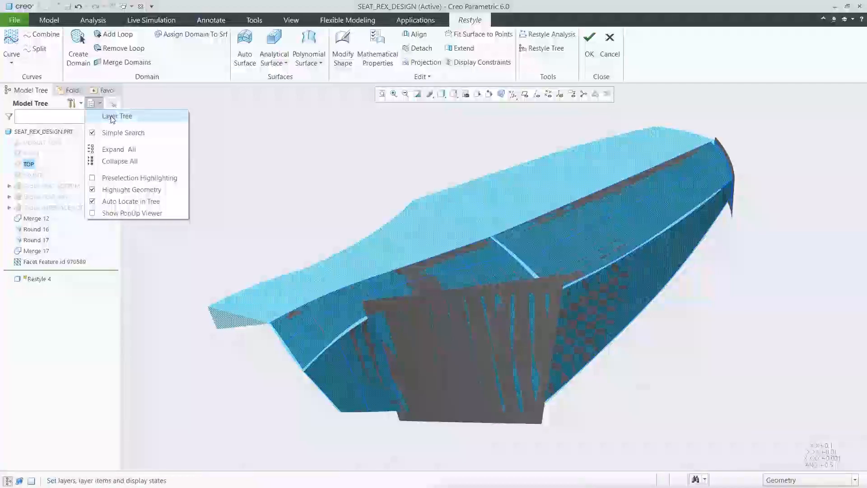
left_click(108, 115)
left_click(64, 168)
right_click(63, 168)
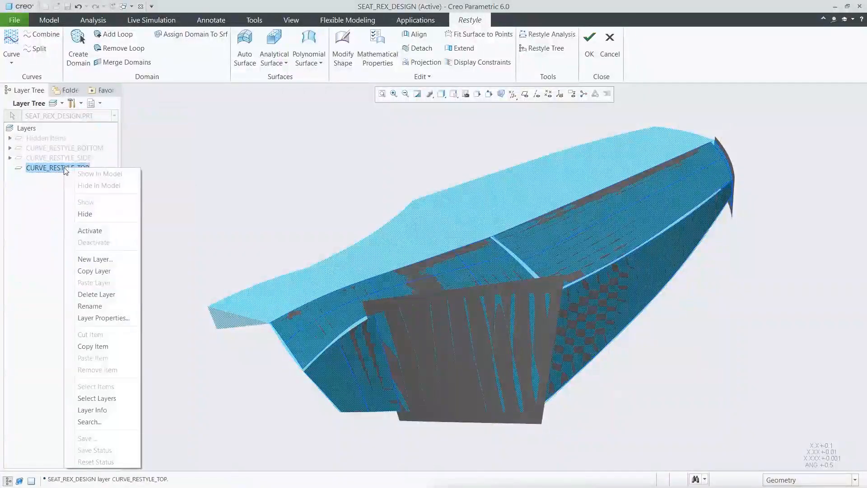
left_click(112, 319)
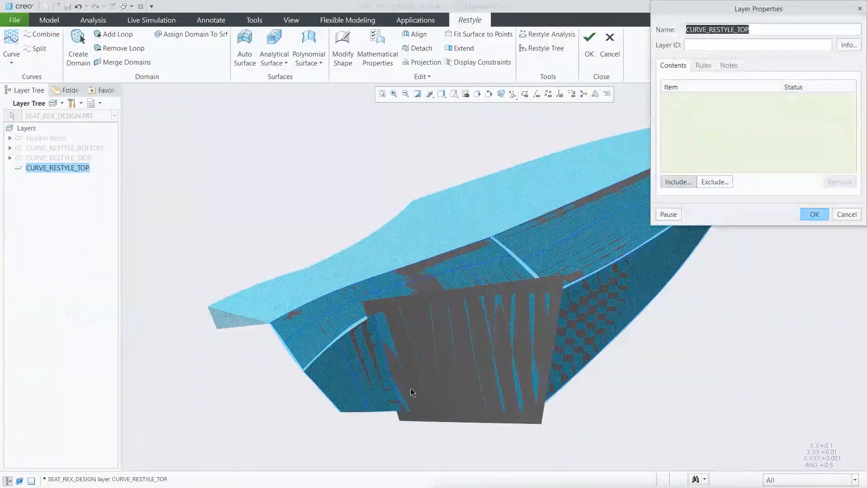
left_click(775, 483)
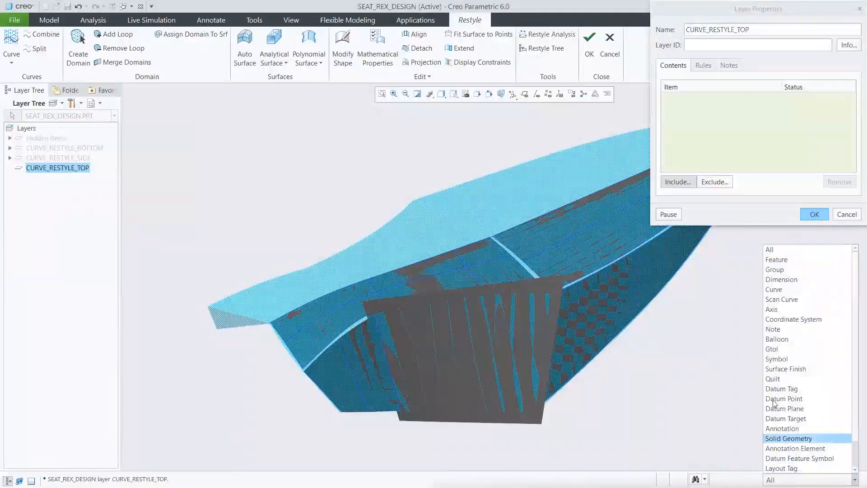
left_click(774, 294)
left_click_drag(238, 119, 815, 448)
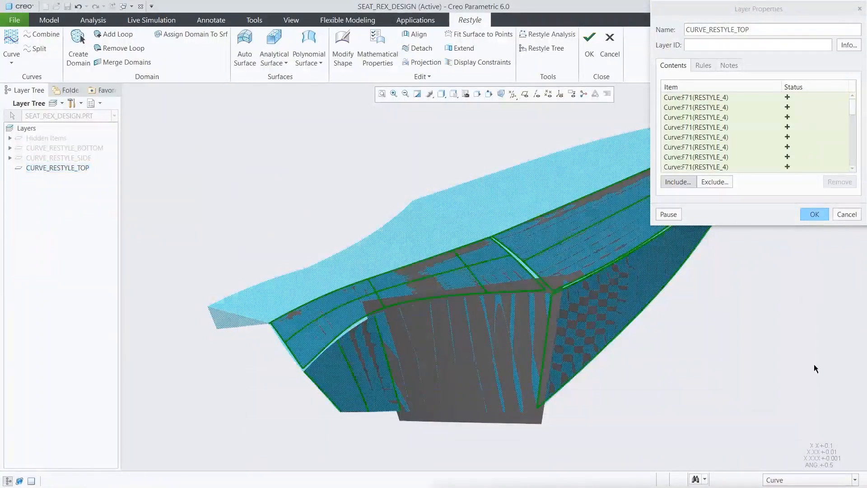
left_click(819, 212)
Step: Hide the layer CURVE_RESTYLE_TOP, repaint the model and finish the Restyle feature
right_click(79, 168)
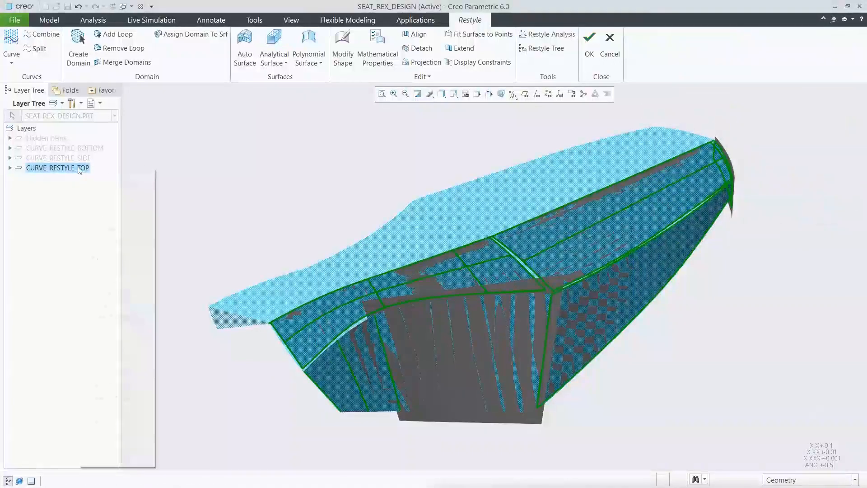
left_click(99, 210)
left_click(100, 103)
left_click(109, 116)
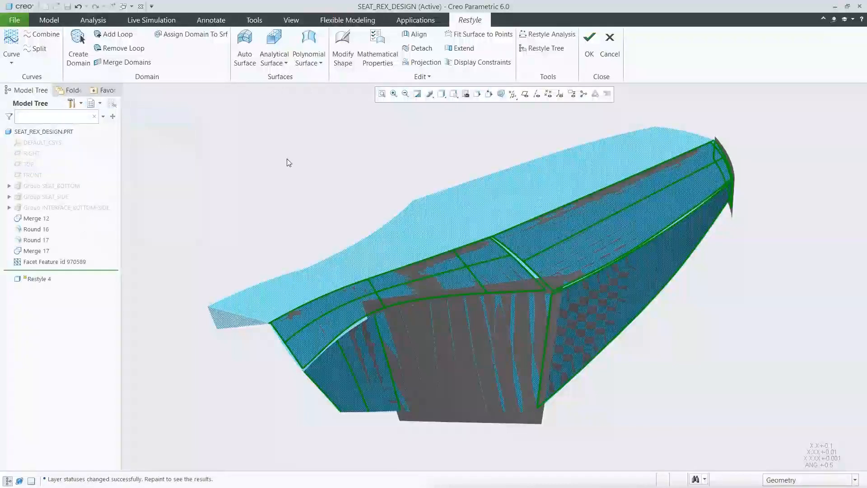
left_click(419, 94)
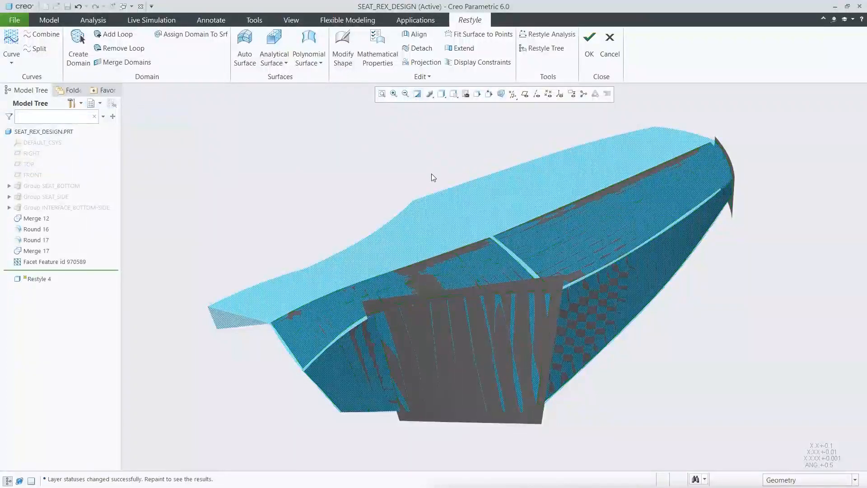
left_click(590, 41)
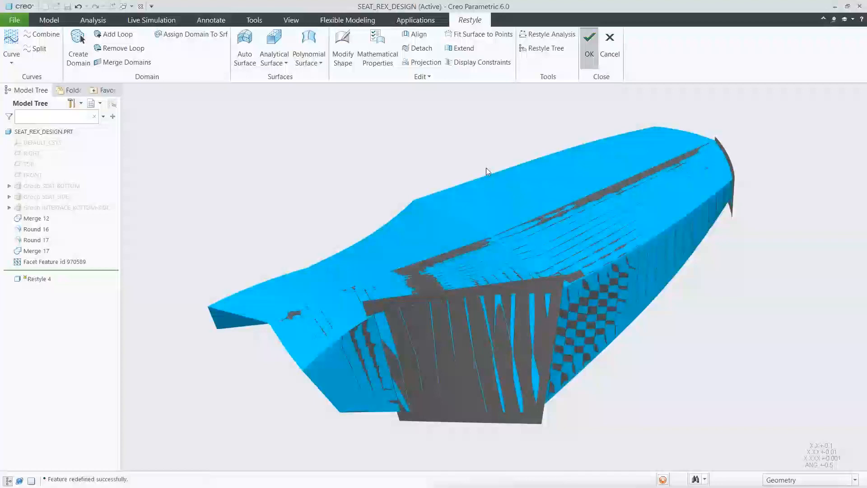
left_click(416, 176)
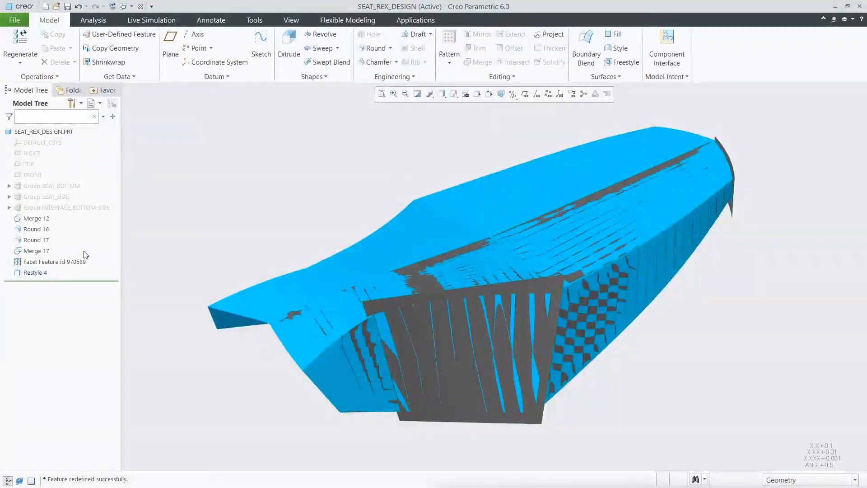
Step: Hide the facet feature and display the model as Shading With Edges
left_click(75, 262)
left_click(91, 232)
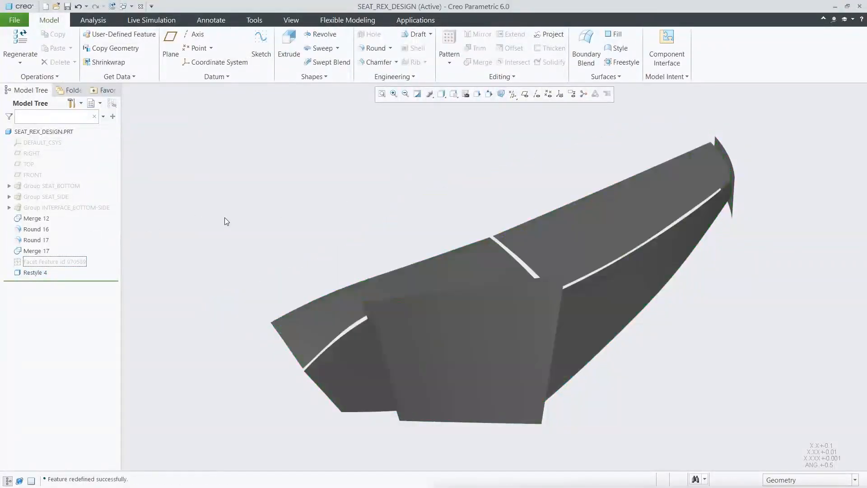
left_click(442, 93)
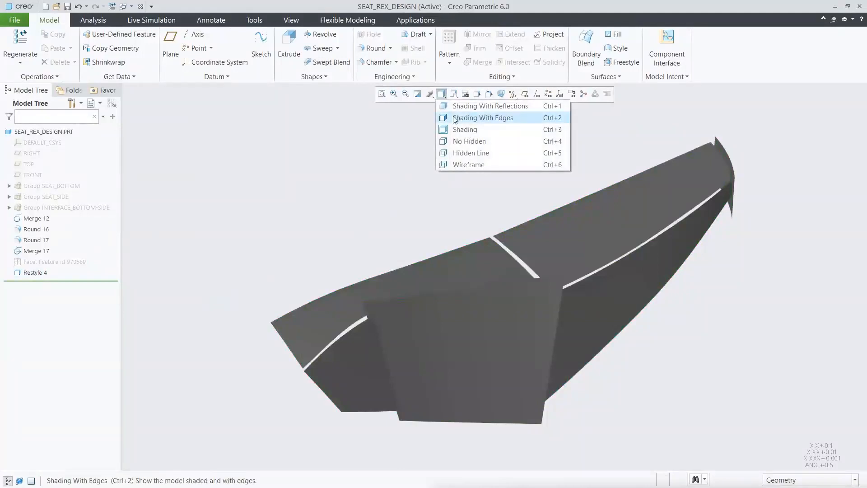
left_click(483, 118)
Step: Extend the lower top surface beside the extruded end surface by 10 along its side edge and both end edges
left_click(355, 321)
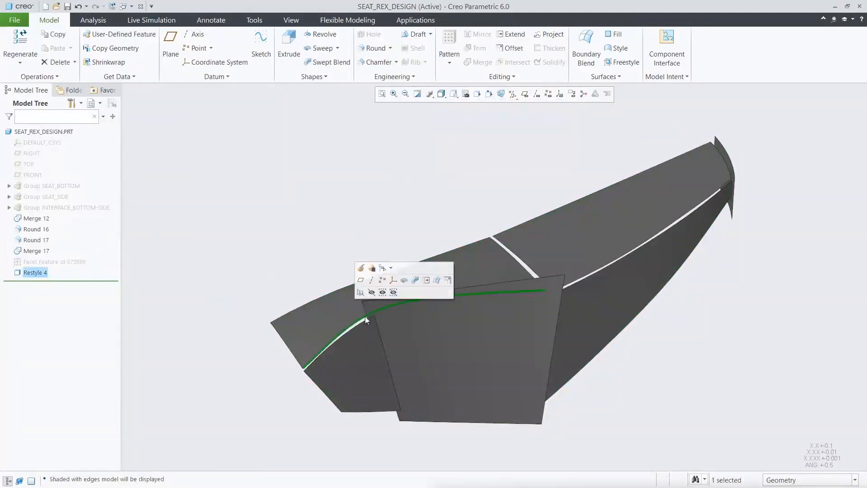
left_click(430, 279)
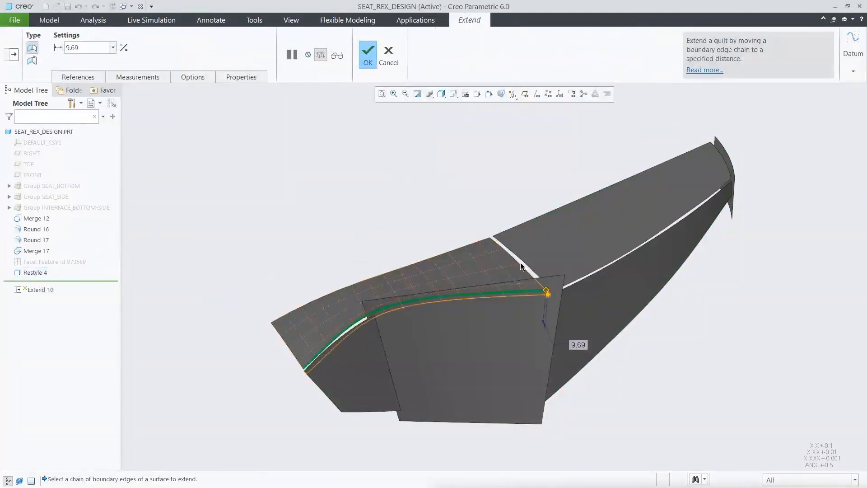
left_click(291, 351, "shift")
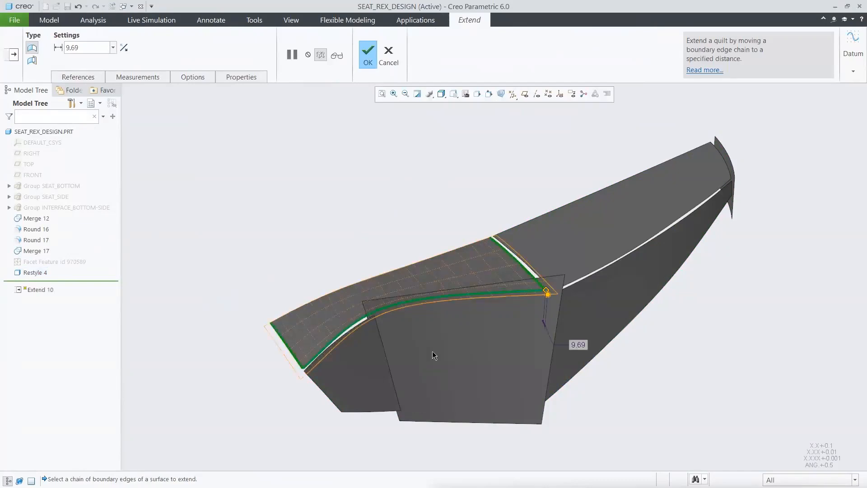
double_click(581, 344)
type("10")
left_click(369, 52)
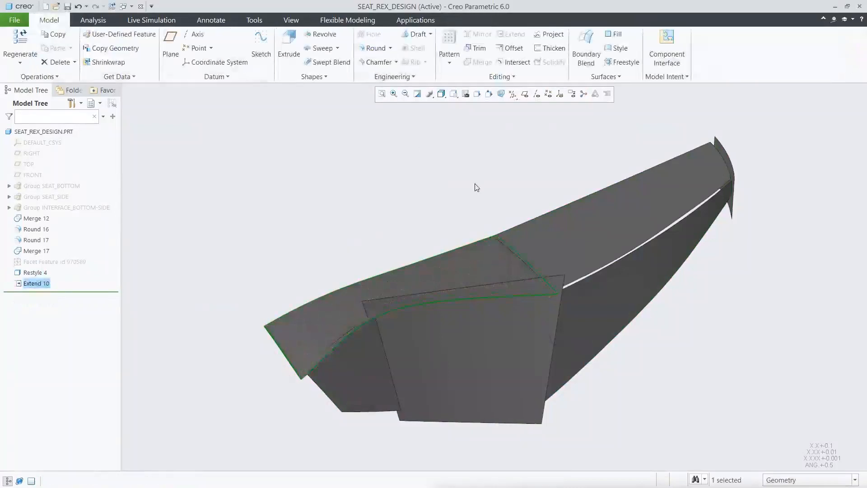
left_click(484, 193)
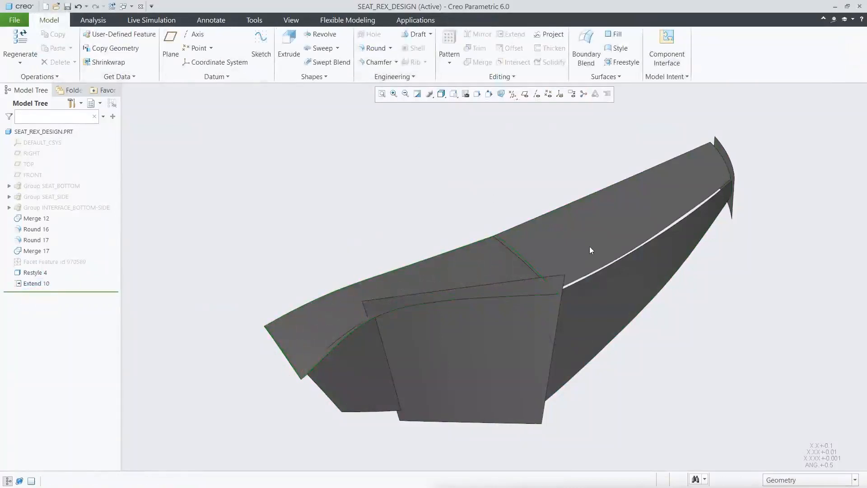
Step: Extend the long upper top surface by 7.5 along its side edge and both end edges
left_click(611, 260)
left_click(674, 219)
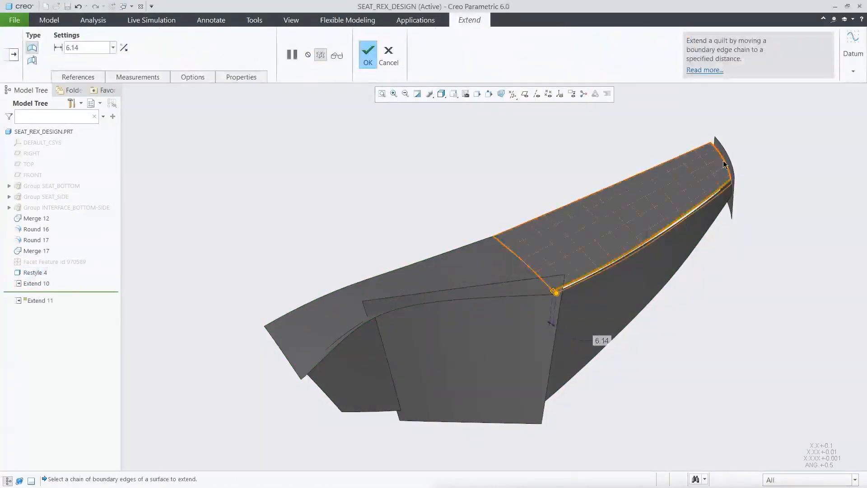
double_click(601, 340)
type("7.5")
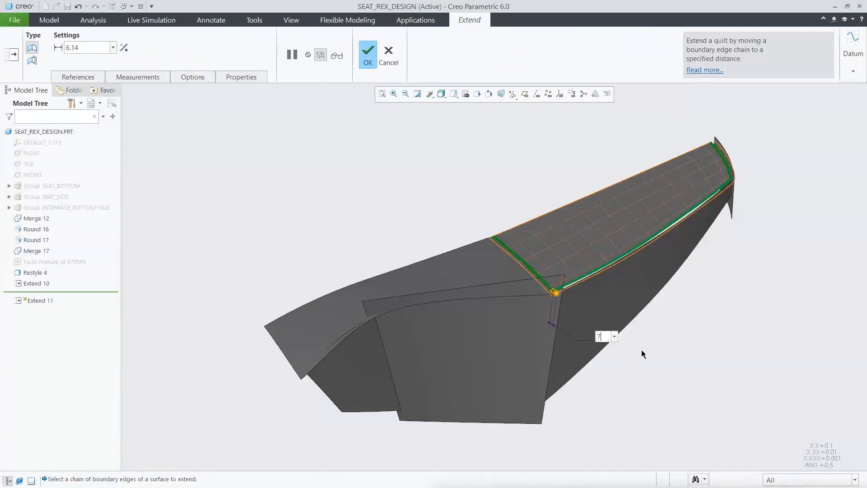
key("Return")
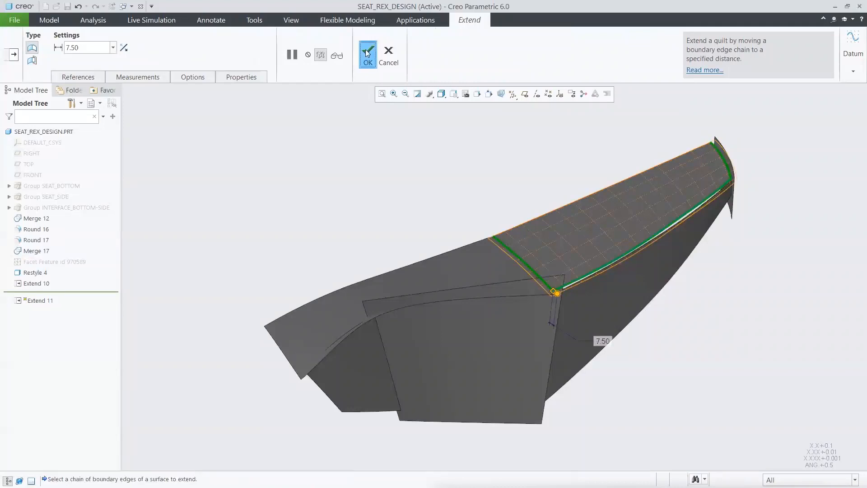
middle_click(420, 188)
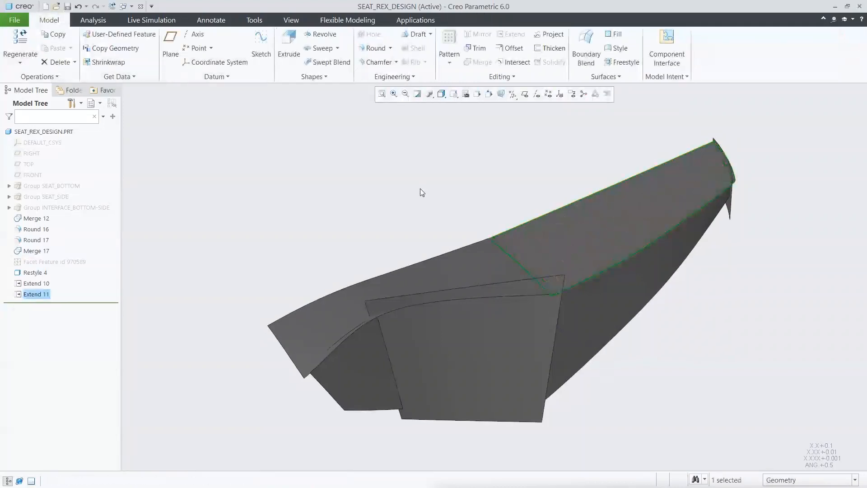
Step: Merge the long upper top surface with the lower top surface into one quilt
left_click(551, 237)
left_click(479, 267, "ctrl")
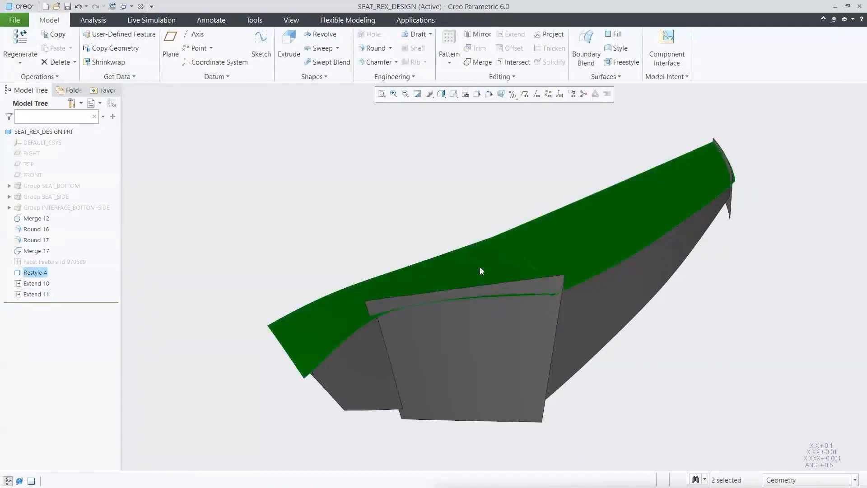
left_click(477, 62)
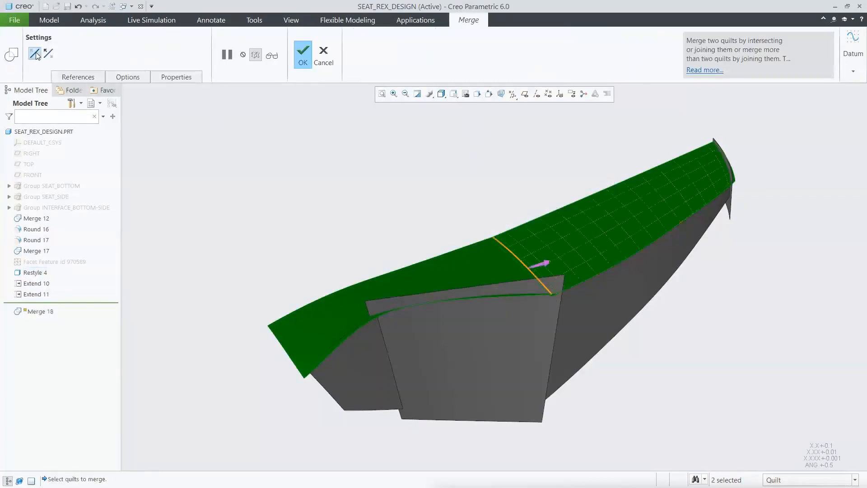
left_click(302, 54)
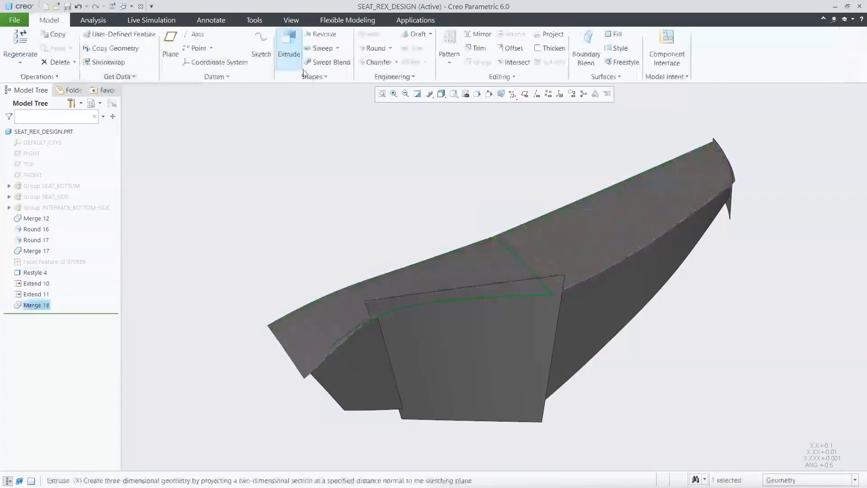
Step: Round the edge between the two merged top surfaces with a chordal round of 25
left_click(513, 256)
left_click(567, 217)
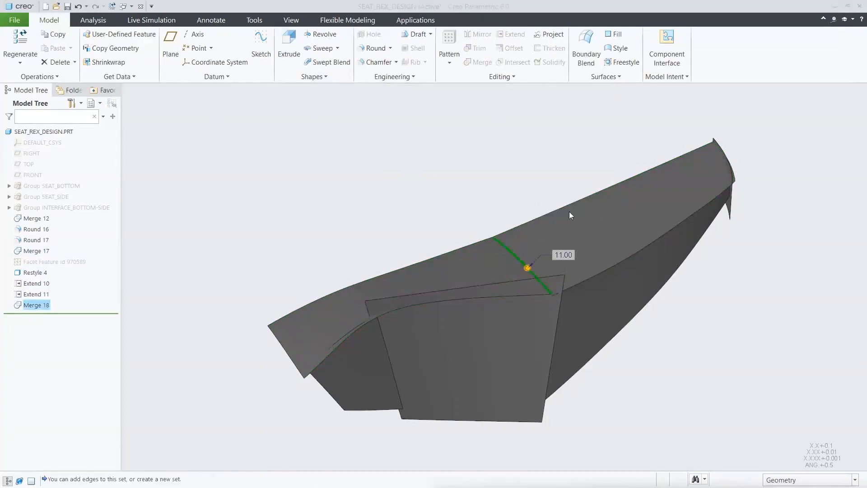
left_click(68, 77)
left_click(142, 198)
left_click(121, 48)
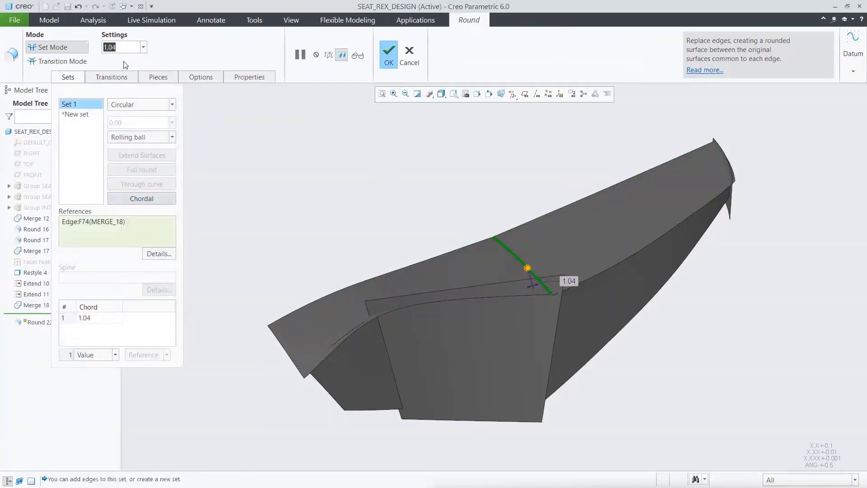
type("25")
key("Return")
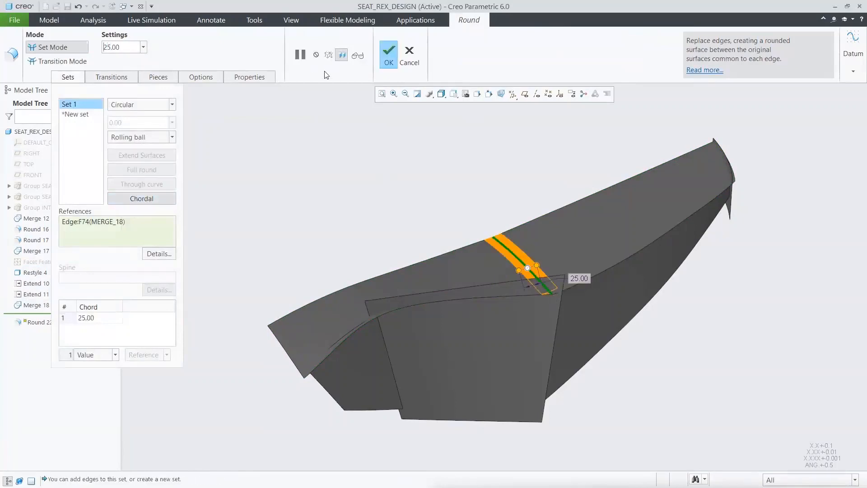
left_click(389, 54)
left_click(362, 182)
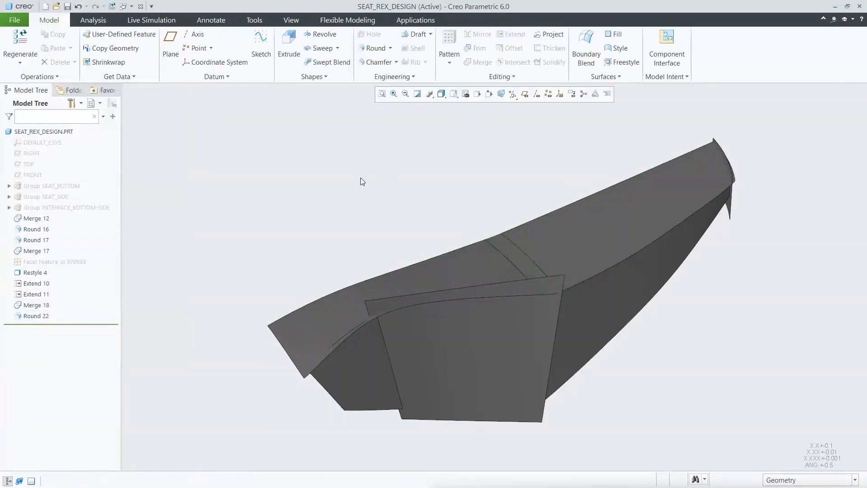
Step: Extend the small side surface at the seat's low end along its boundary edges
left_click(324, 389)
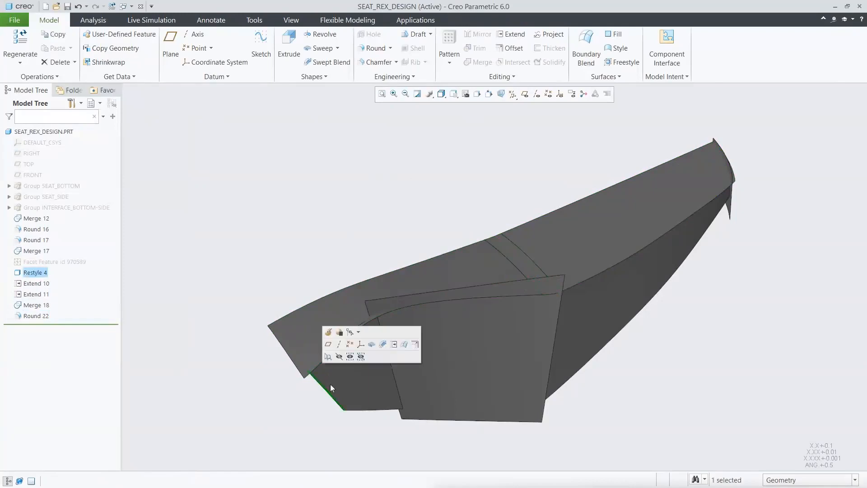
left_click(392, 349)
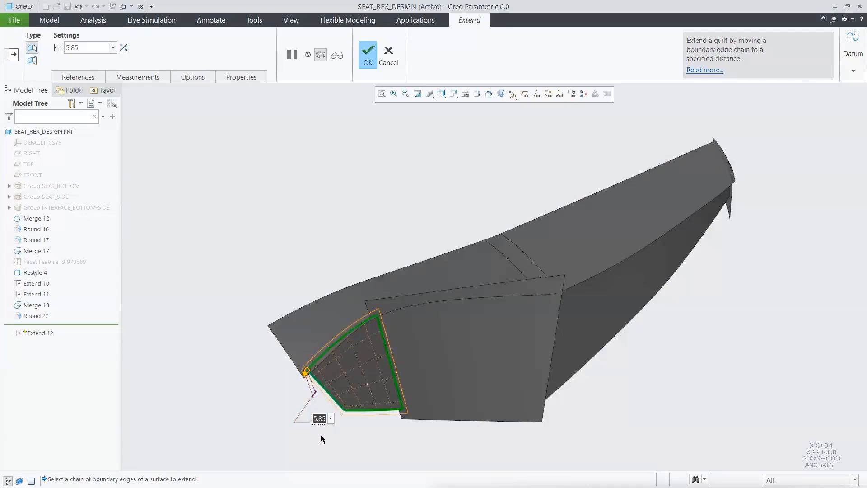
left_click(368, 54)
left_click(383, 220)
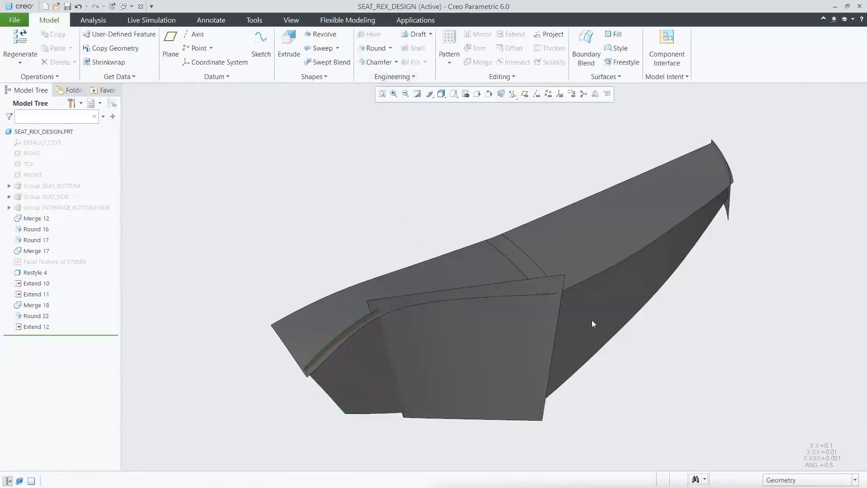
Step: Extend the long side surface below the upper top surface by 6 along its boundary edges
left_click(633, 319)
left_click(687, 273)
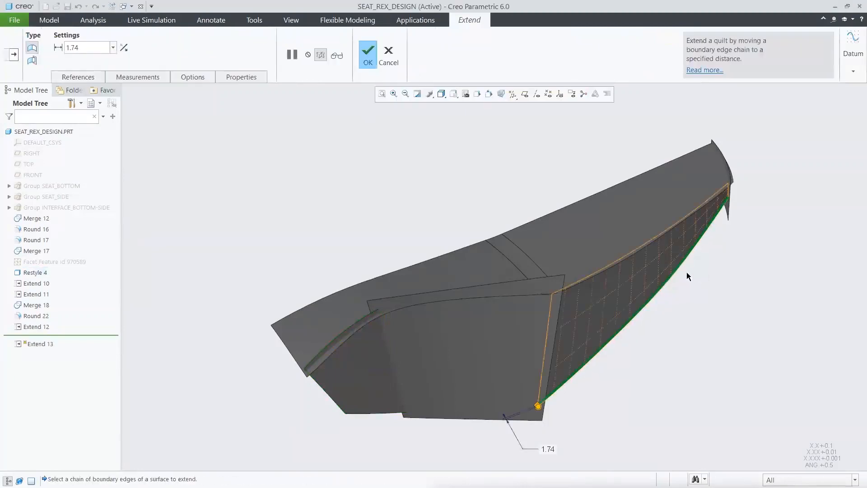
left_click(666, 258, "shift")
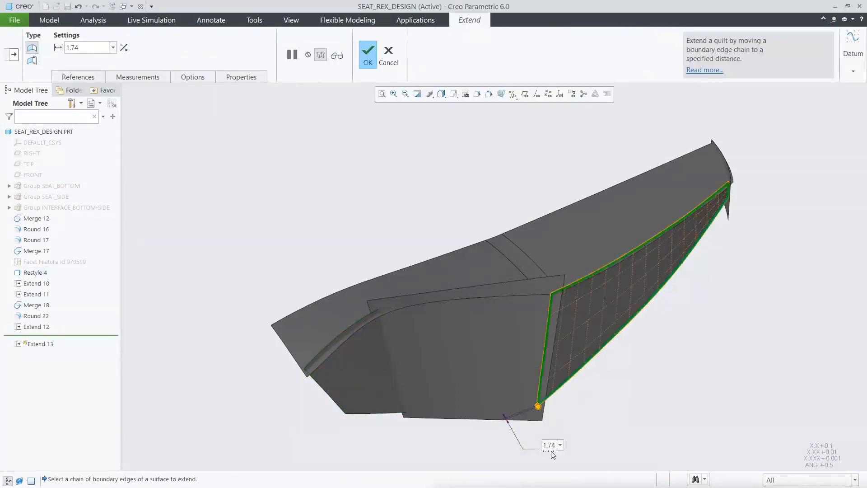
type("6")
key("Return")
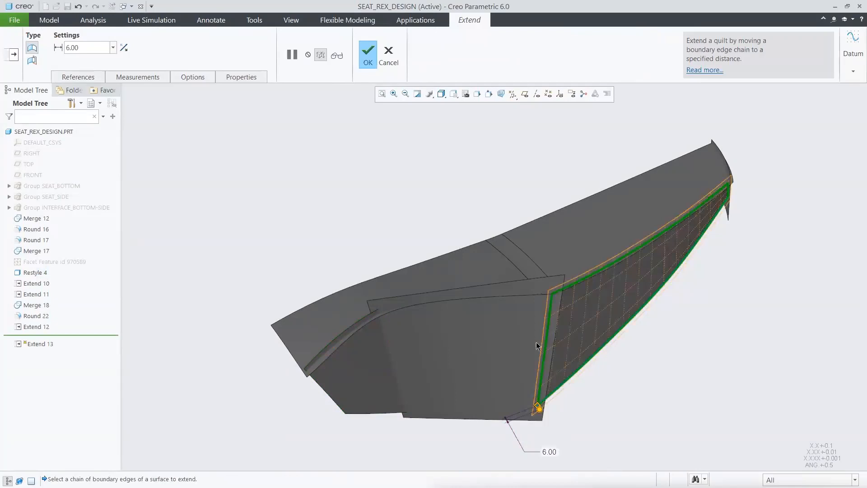
left_click(368, 62)
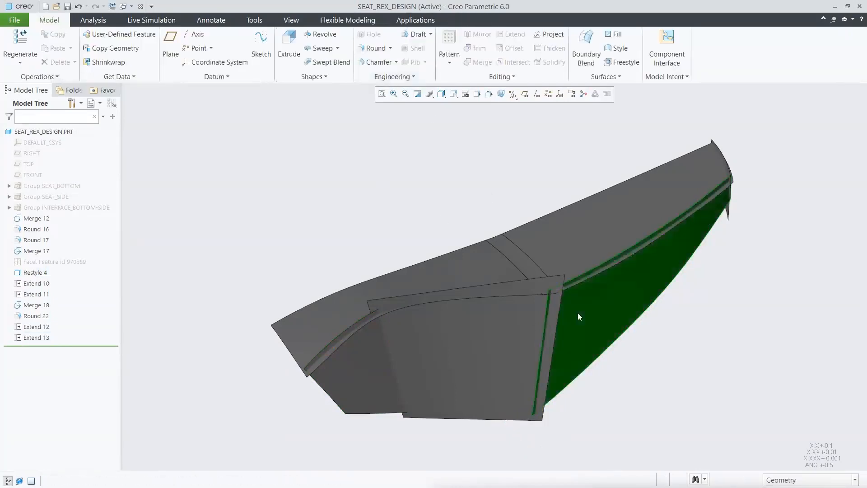
Step: Merge the extended long side surface with the middle side surface, trimming both at their intersection
left_click(510, 340, "ctrl")
left_click(472, 62)
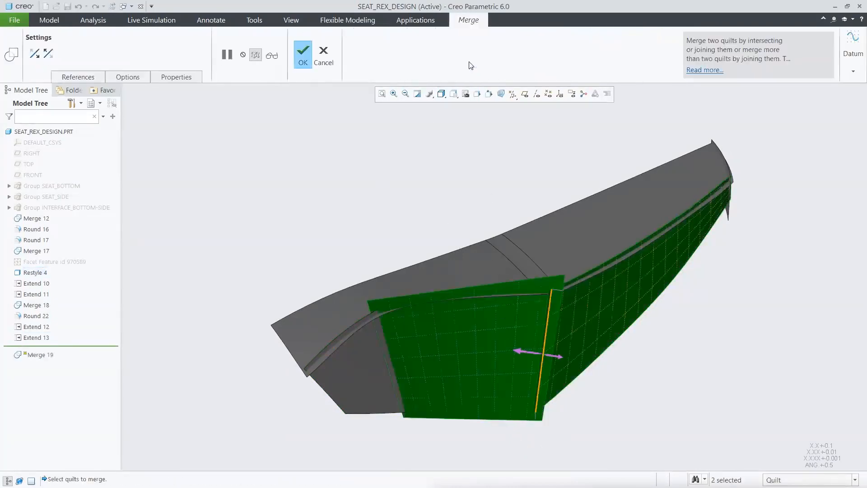
left_click(303, 54)
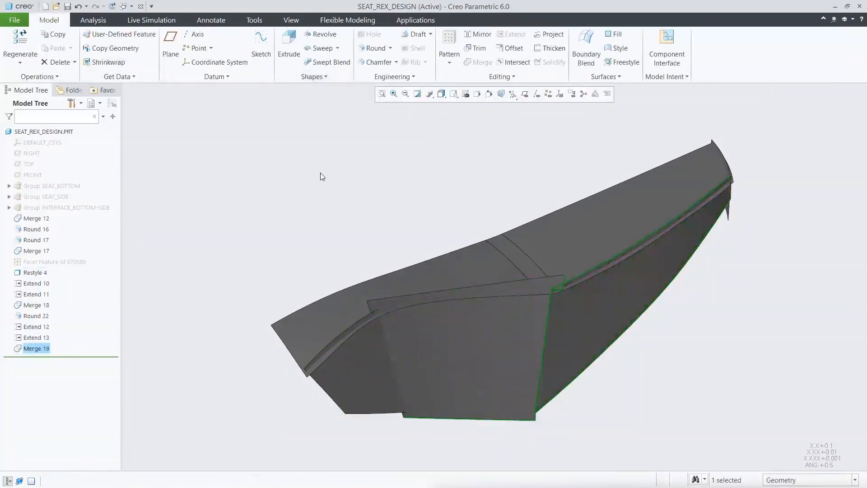
left_click(322, 176)
Step: Restrict selection to quilts and merge the small side surface at the low end with the merged side quilt
left_click(788, 480)
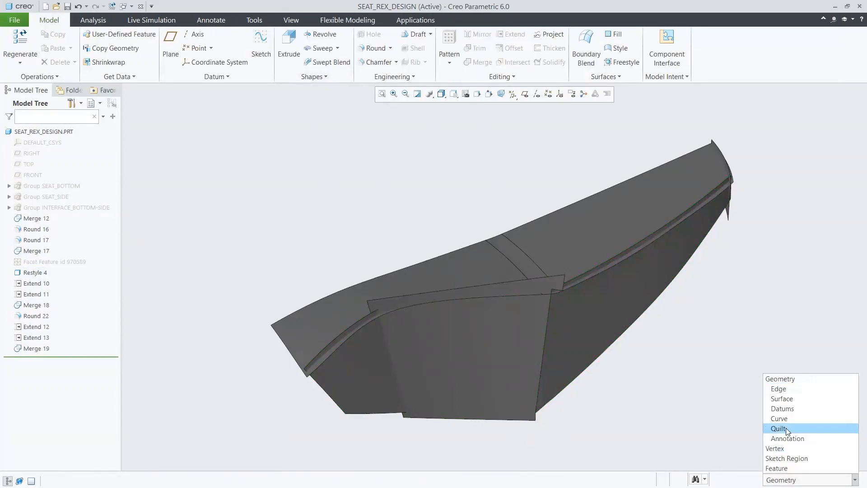
left_click(788, 429)
left_click(517, 354)
left_click(373, 375, "ctrl")
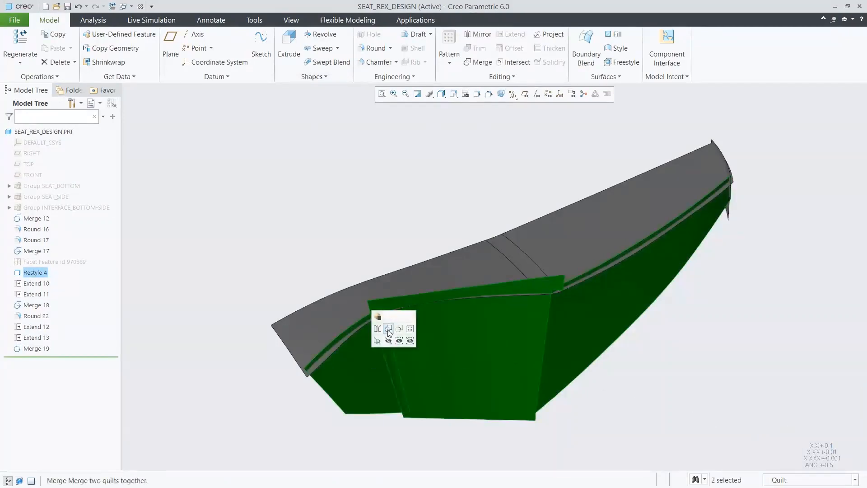
left_click(387, 331)
left_click(48, 53)
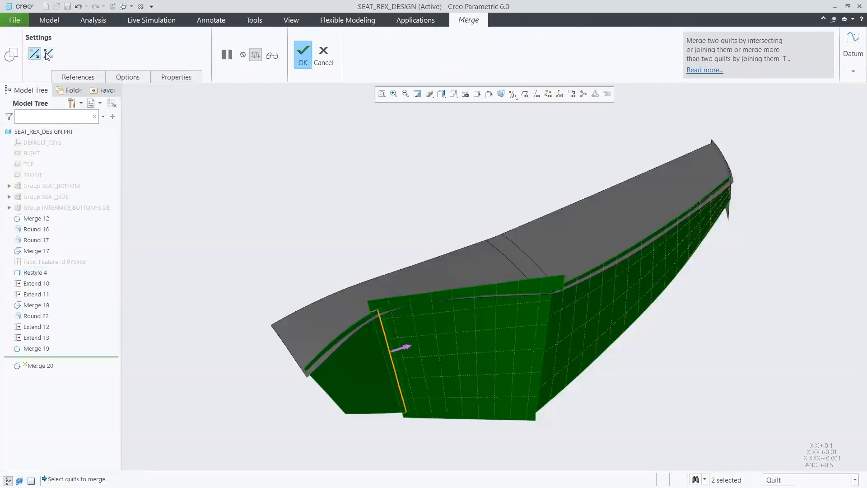
left_click(303, 54)
Step: Round both upright edges of the middle side surface with a chordal round of 8
left_click(376, 47)
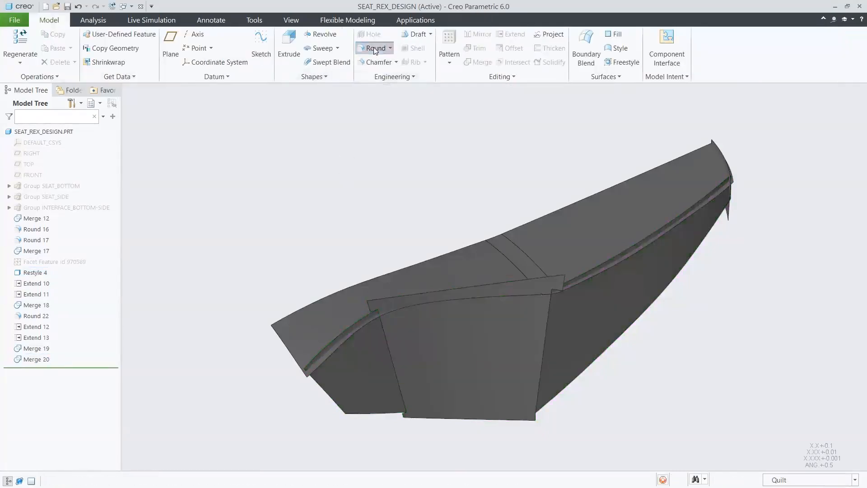
left_click(389, 345)
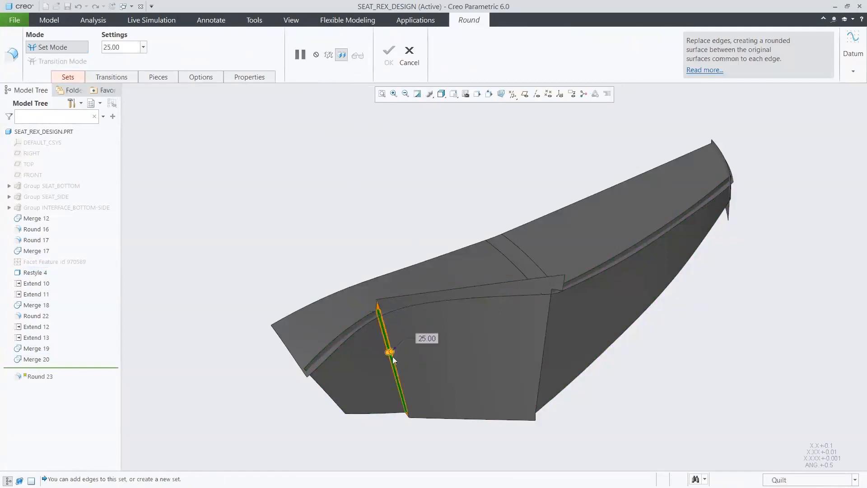
left_click(544, 357, "ctrl")
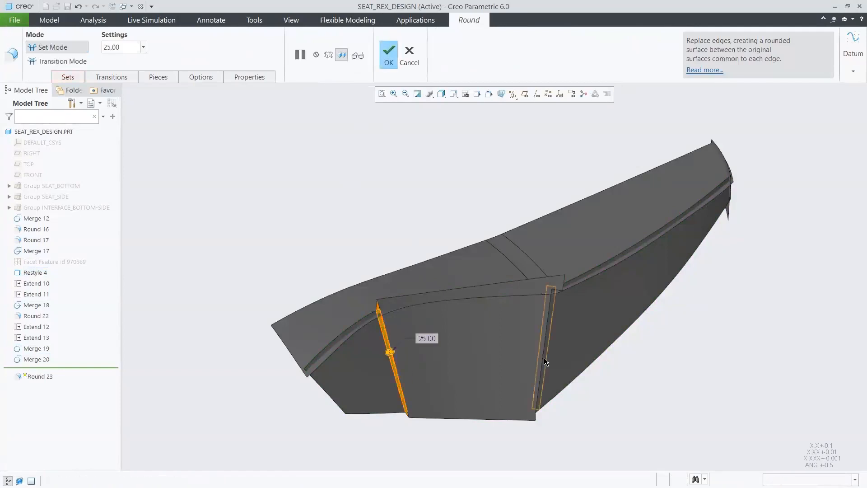
left_click(68, 77)
left_click(141, 198)
left_click(125, 47)
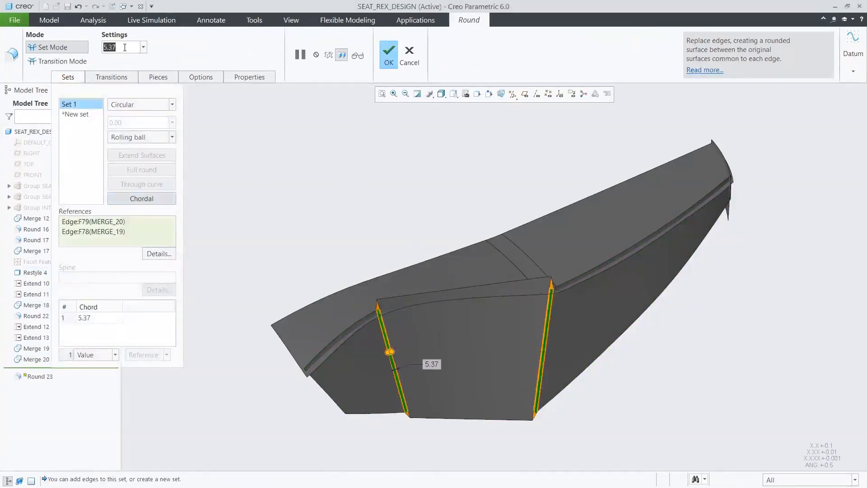
type("8")
key("Return")
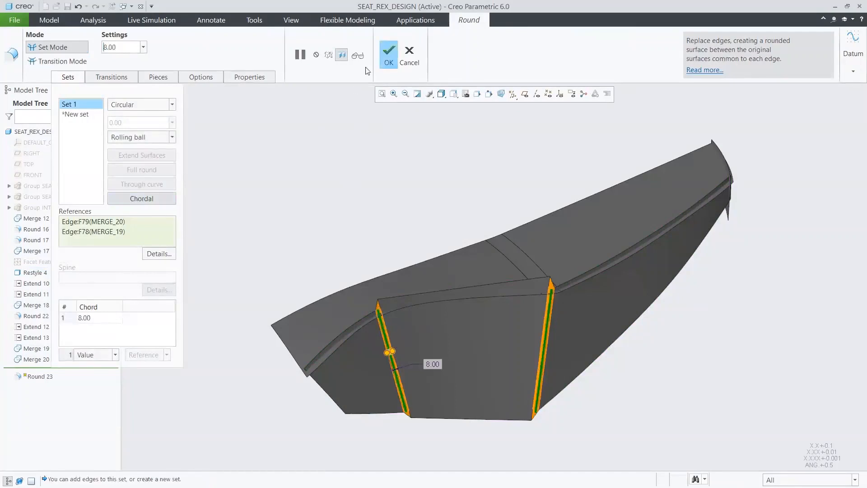
left_click(383, 50)
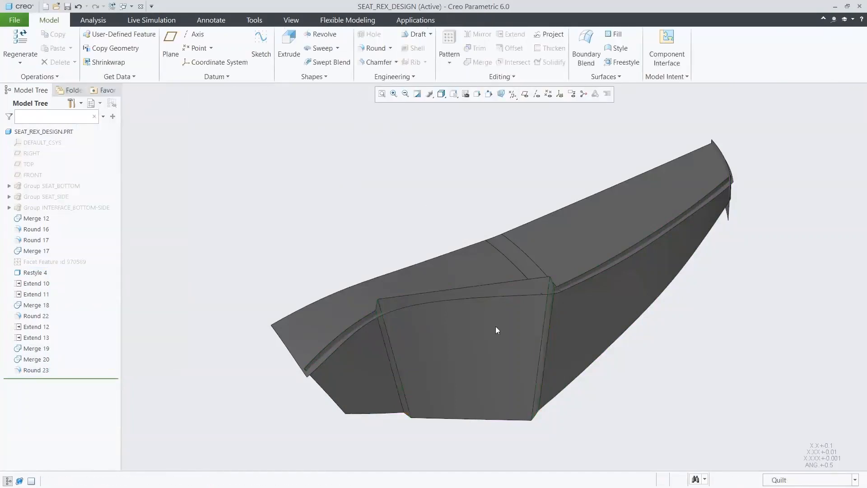
Step: Merge the rounded side quilt with the top quilt, trimming the excess along their intersection
left_click(495, 330)
left_click(476, 265, "ctrl")
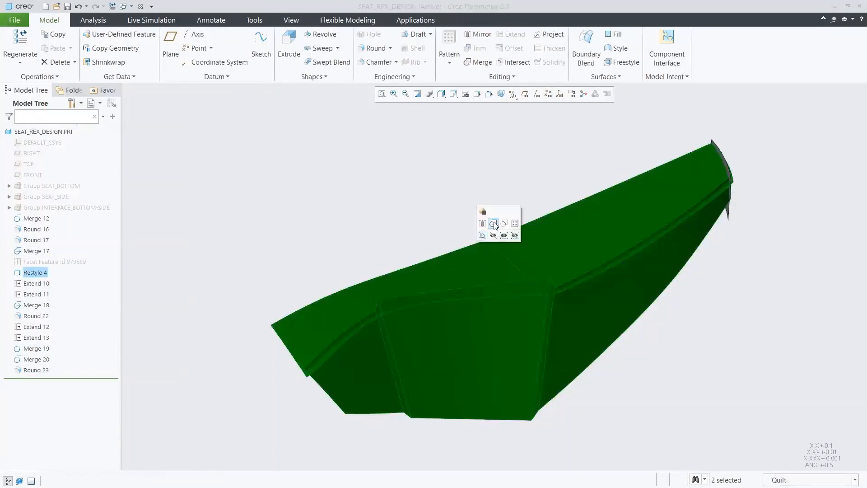
left_click(494, 224)
left_click(308, 64)
left_click(422, 198)
Step: Round the whole edge chain between the top and the side surfaces with a radius of 8
left_click(374, 48)
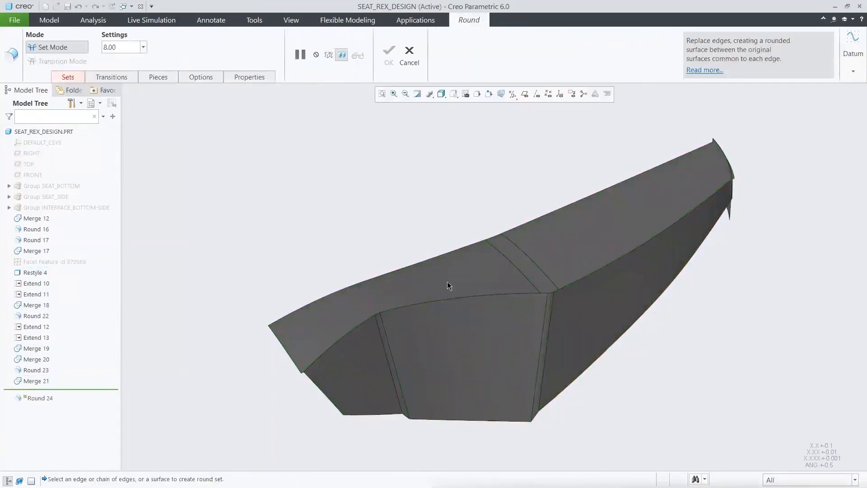
left_click(452, 299)
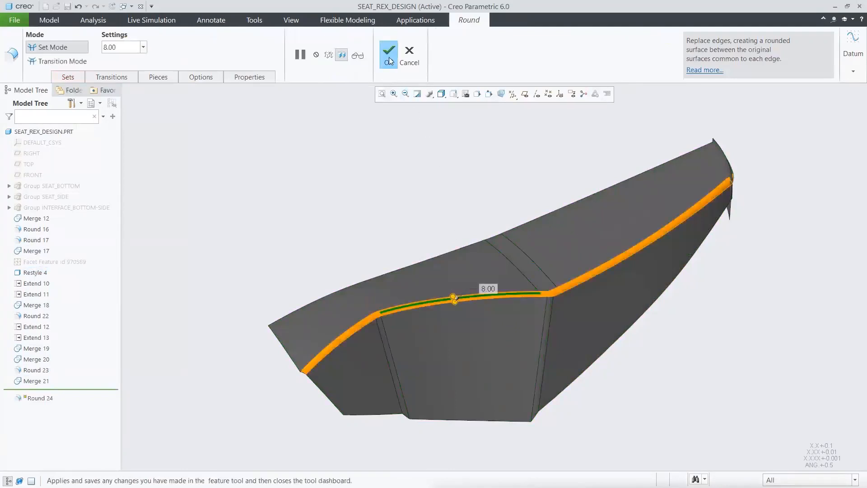
left_click(389, 55)
left_click(409, 182)
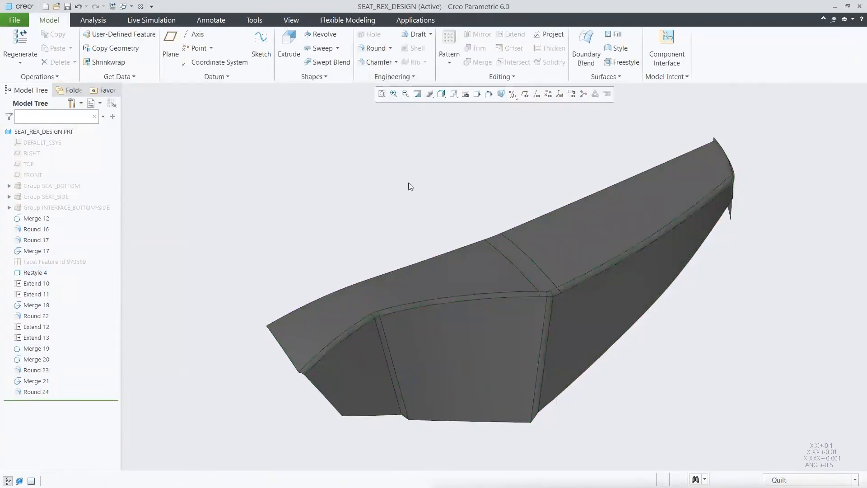
Step: Mirror the merged seat quilt about the RIGHT plane
left_click(454, 267)
left_click(460, 225)
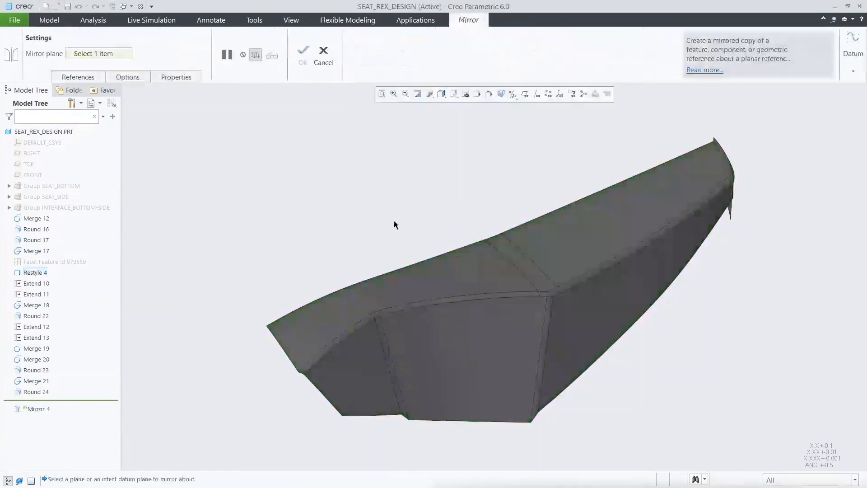
left_click(31, 154)
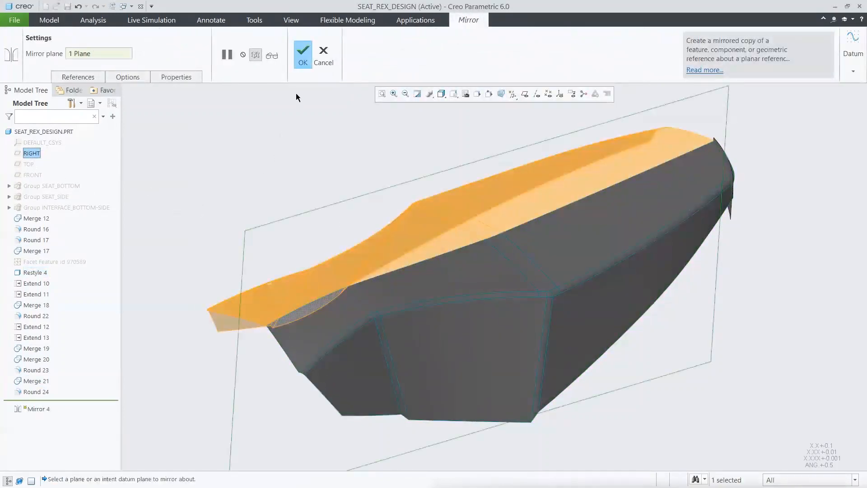
left_click(303, 50)
Step: Merge the original seat quilt with its mirrored copy
left_click(460, 281)
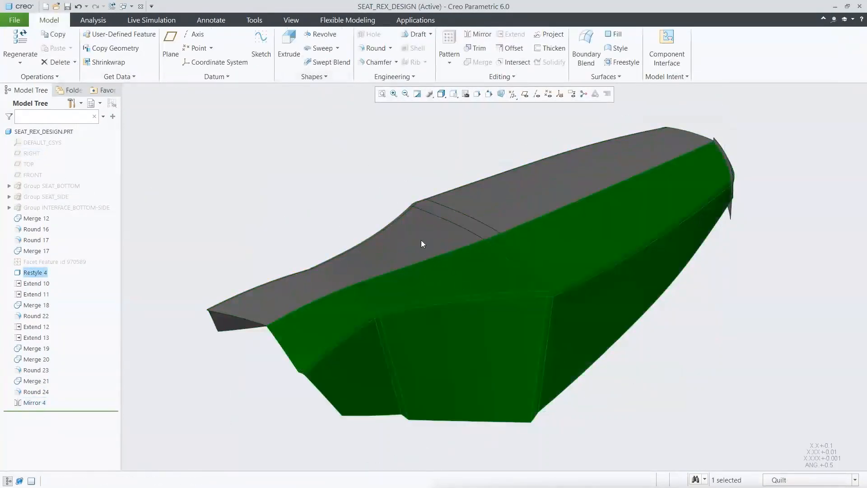
left_click(421, 240, "ctrl")
left_click(444, 197)
left_click(303, 50)
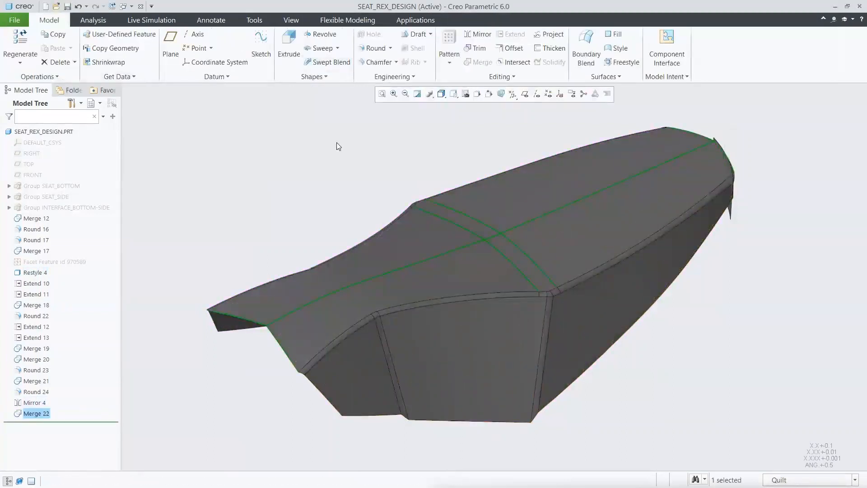
left_click(337, 142)
Step: Show the groups SEAT_BOTTOM, SEAT_SIDE and INTERFACE_BOTTOM-SIDE
left_click(63, 186)
left_click(65, 197, "ctrl")
left_click(66, 206, "ctrl")
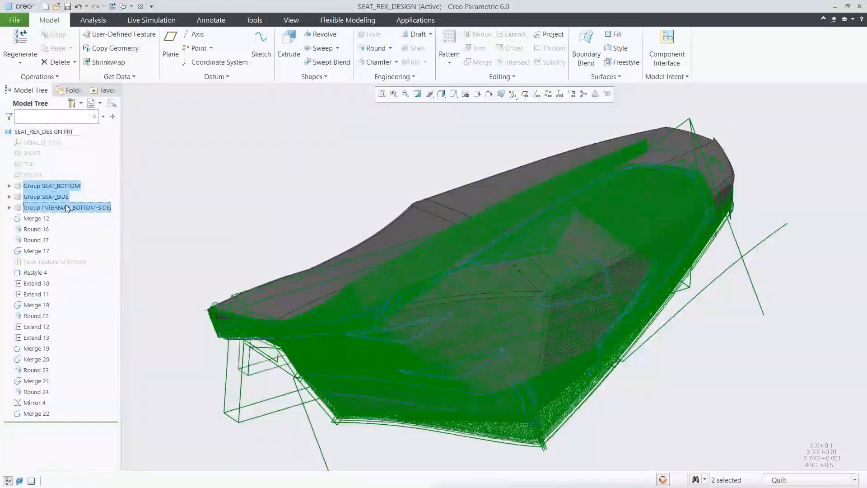
left_click(86, 174)
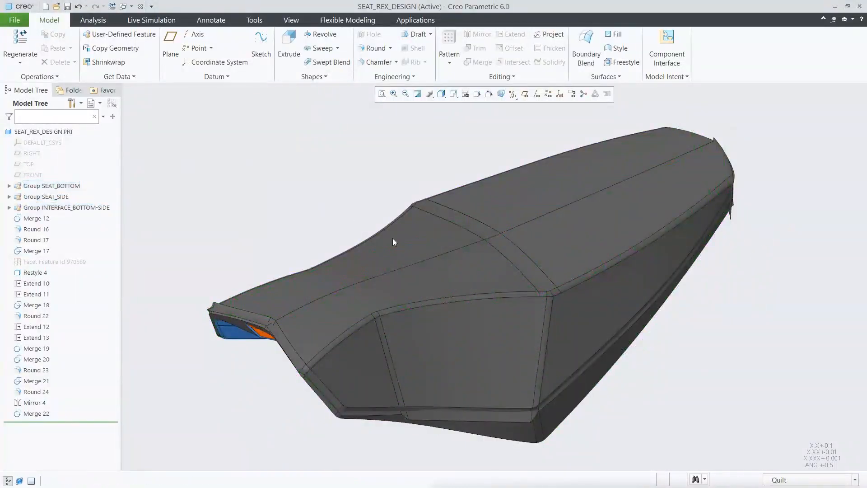
Step: Merge the upper seat quilt with the bottom seat quilt, flipping which side of the first quilt is kept
left_click(392, 239)
left_click(252, 315, "ctrl")
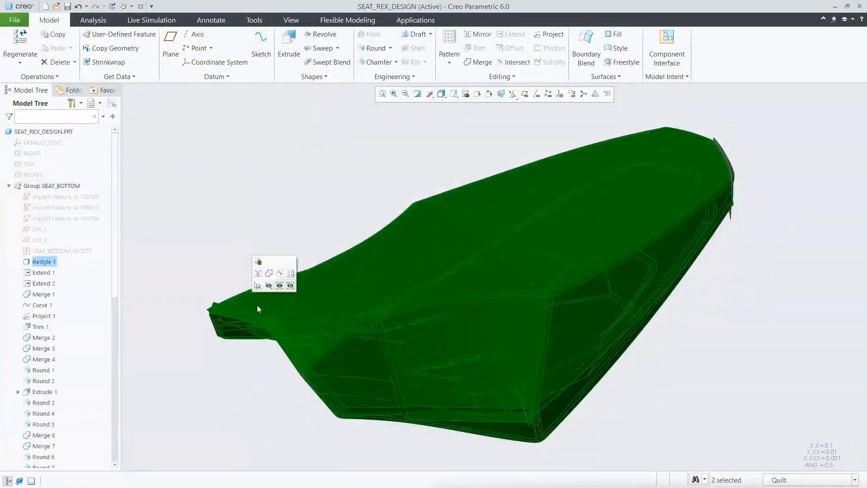
left_click(269, 273)
left_click(34, 53)
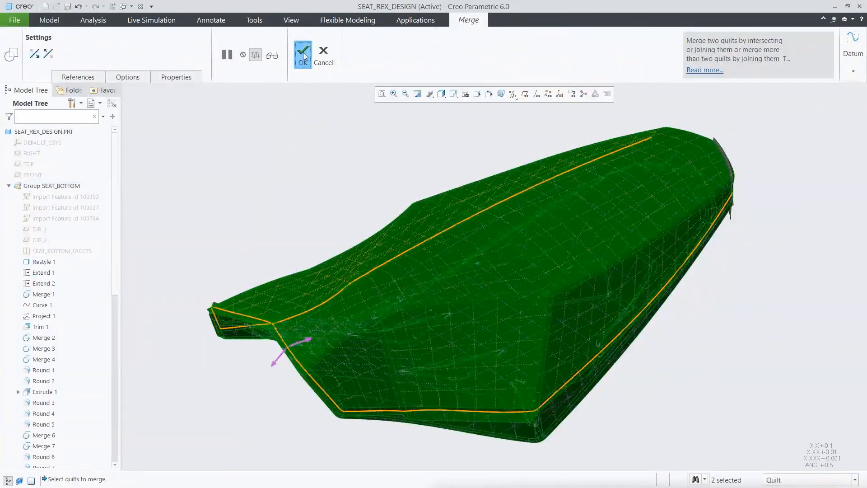
left_click(302, 53)
Step: Round the lower perimeter edge chain where the upper and bottom seat quilts meet, using a chordal round with a chord of 5
left_click(375, 48)
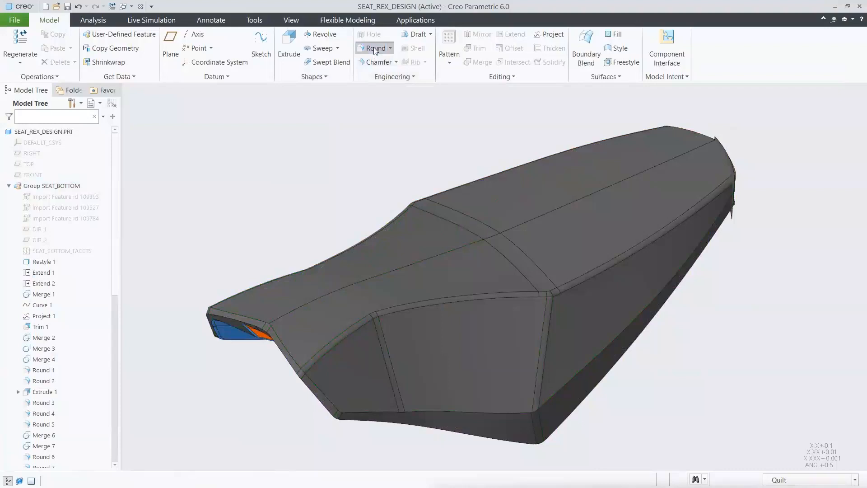
left_click(445, 411)
left_click(68, 77)
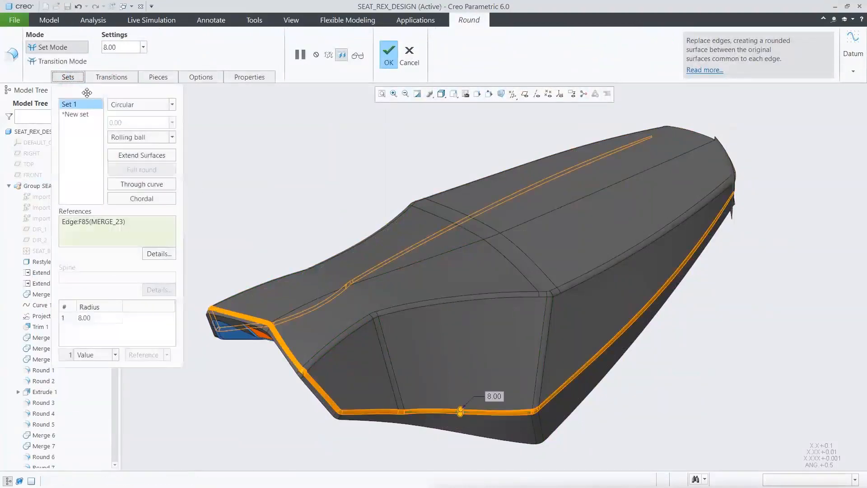
left_click(132, 198)
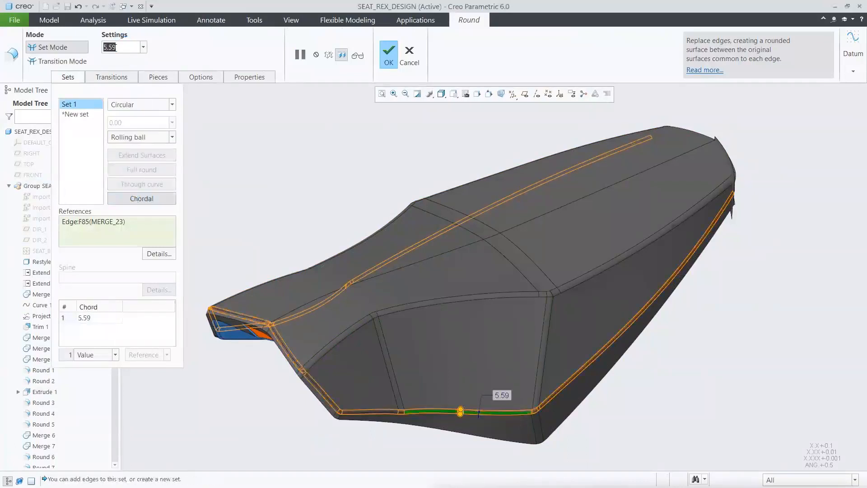
type("5")
key("Return")
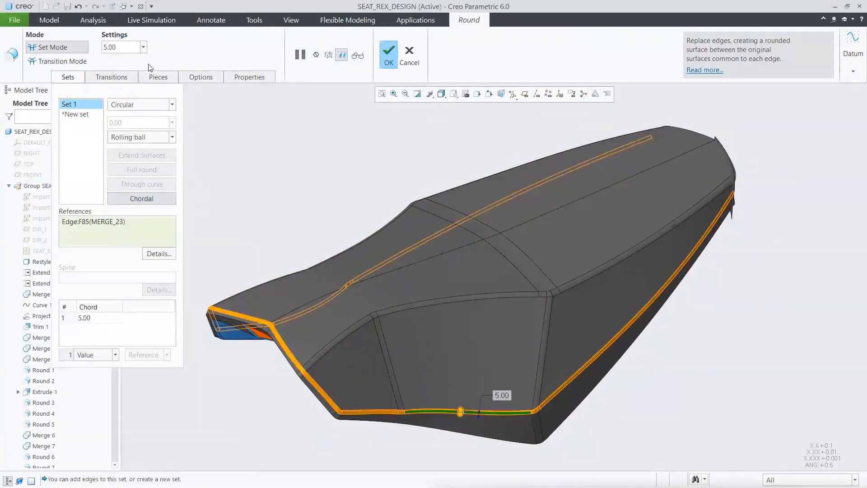
left_click(388, 55)
Step: Mirror the Restyle surface at the rear end of the seat about the RIGHT plane
left_click(371, 171)
scroll(560, 130, "down", 5)
left_click(472, 157)
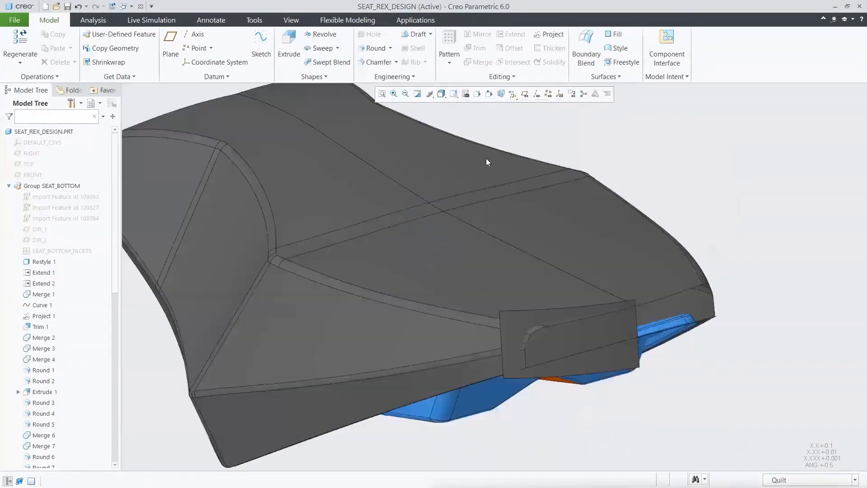
left_click(565, 313)
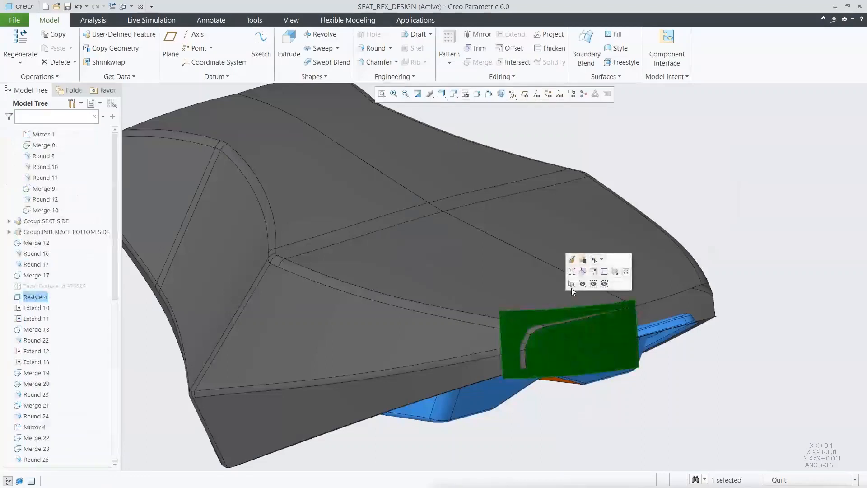
left_click(571, 271)
left_click_drag(120, 306, 123, 135)
left_click(32, 154)
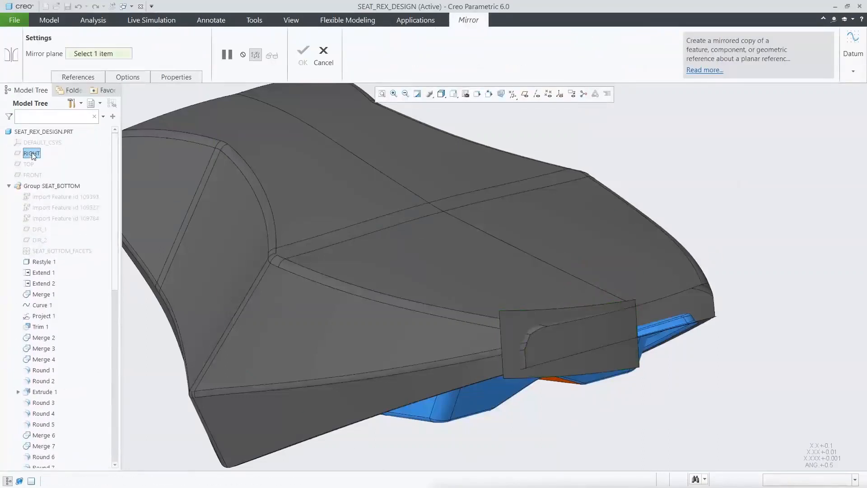
left_click(303, 53)
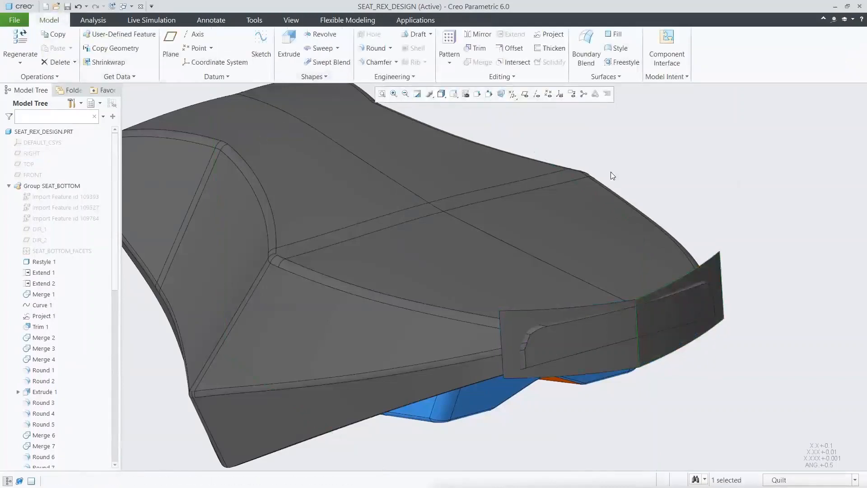
Step: Merge the rear end surface with its mirrored copy into one quilt
left_click(695, 290)
left_click(615, 329, "ctrl")
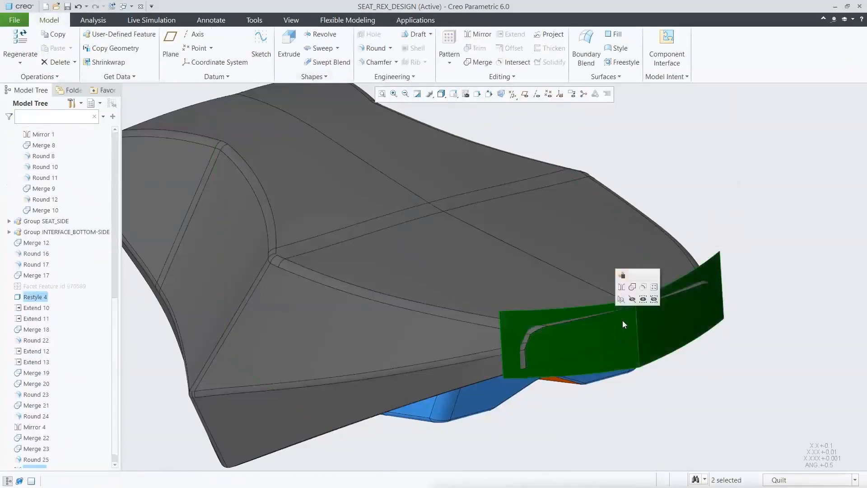
left_click(633, 287)
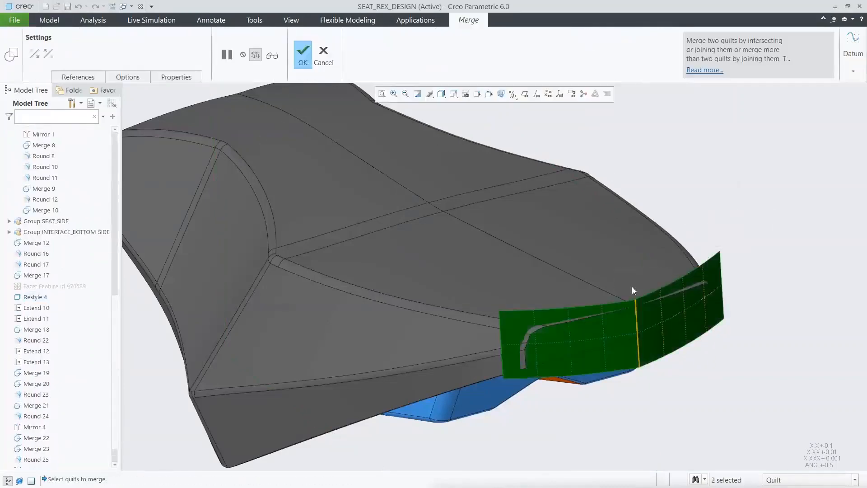
left_click(302, 51)
Step: Round the centre seam edge of the merged rear surface with a radius of 15
left_click(381, 51)
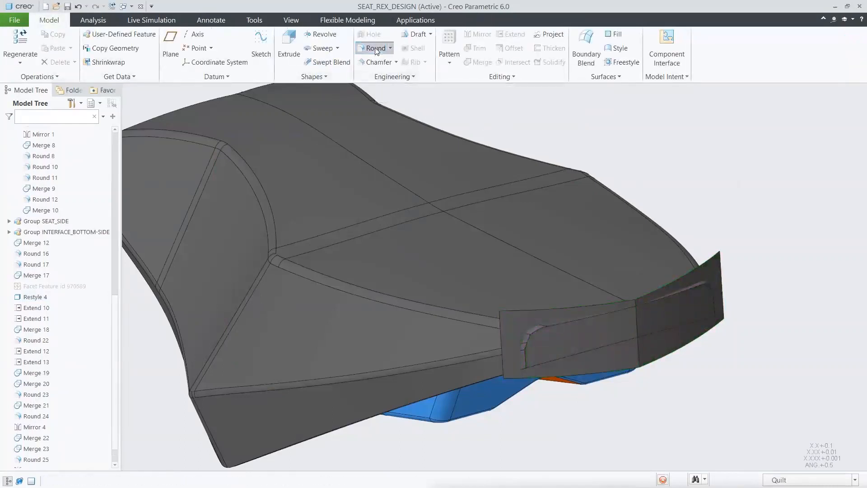
left_click(636, 313)
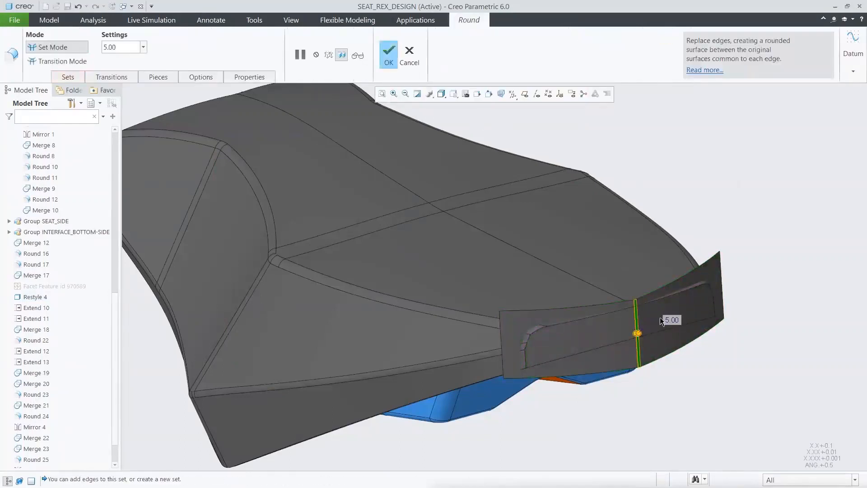
type("15")
key("Return")
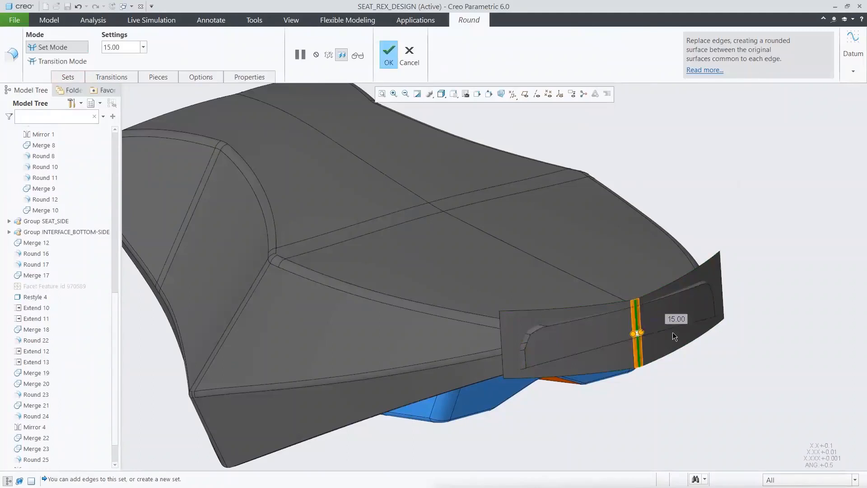
left_click(390, 53)
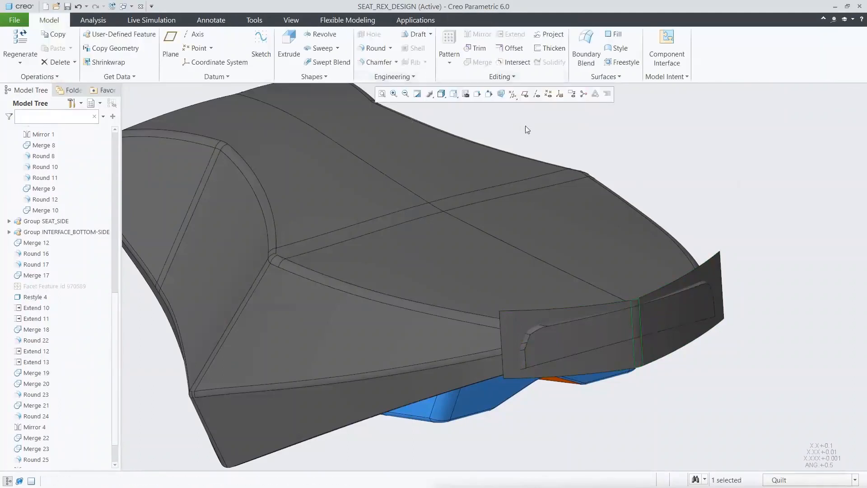
Step: Merge the seat quilt with the rear end quilt so that the excess surface is trimmed away
left_click(566, 209)
left_click(714, 273, "ctrl")
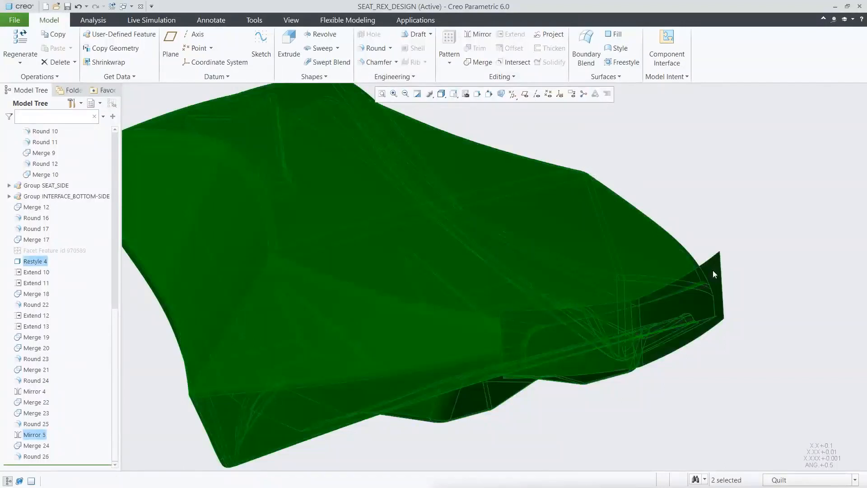
left_click(730, 228)
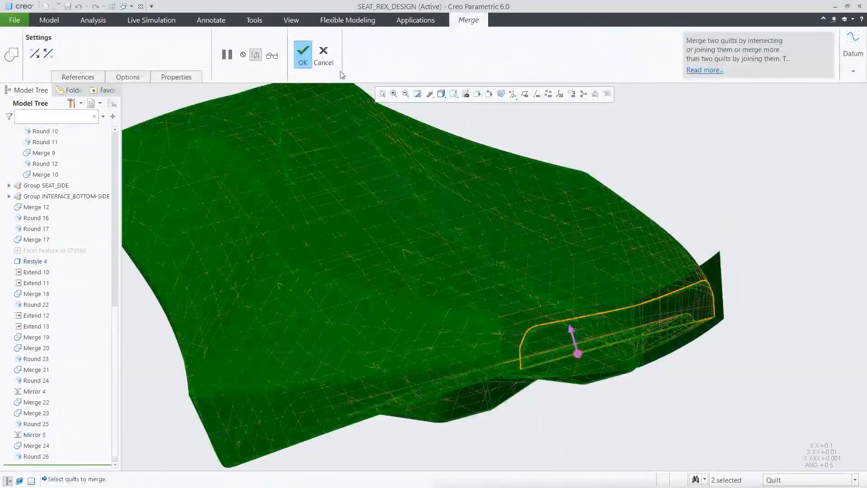
left_click(303, 53)
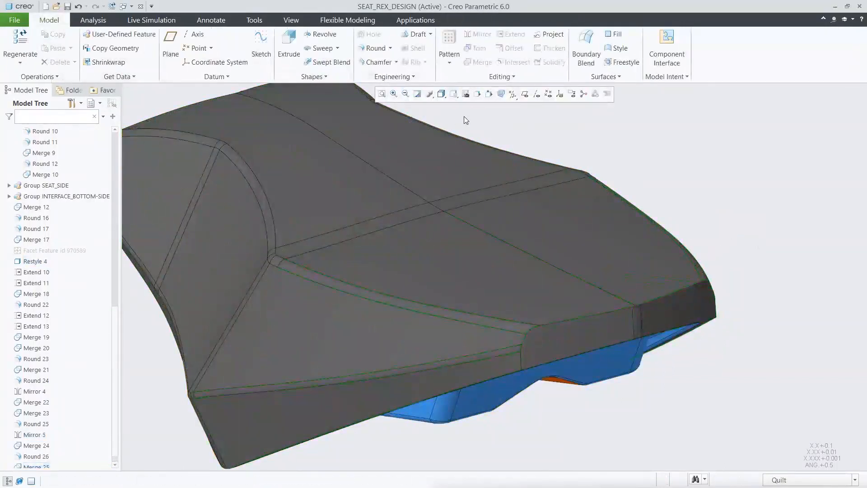
Step: Round the edge chain around the rear end face of the seat, using a chordal round with a chord of 5
left_click(373, 48)
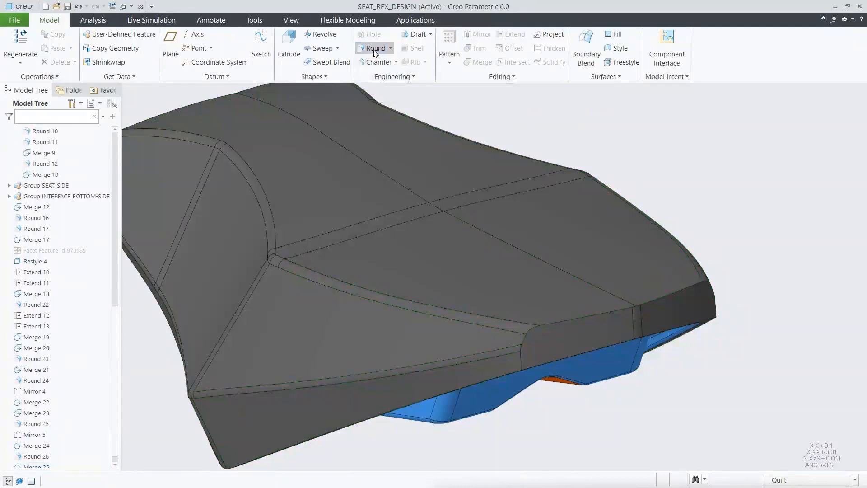
left_click(581, 317)
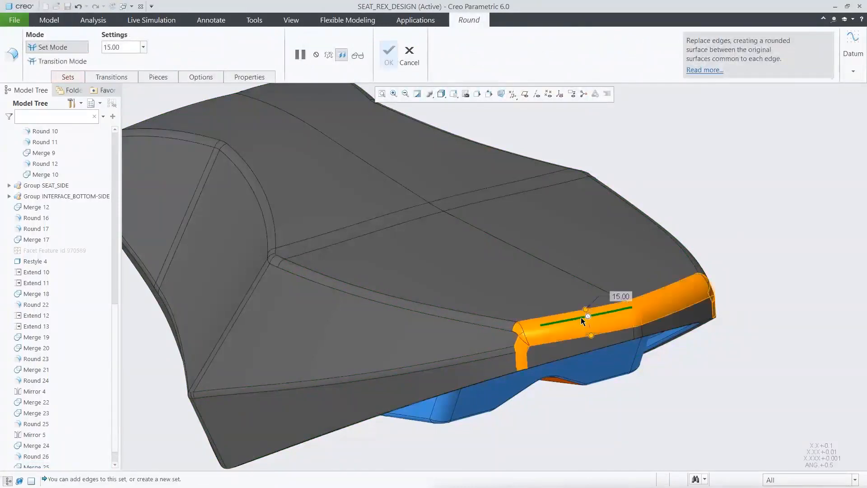
left_click(69, 77)
left_click(139, 197)
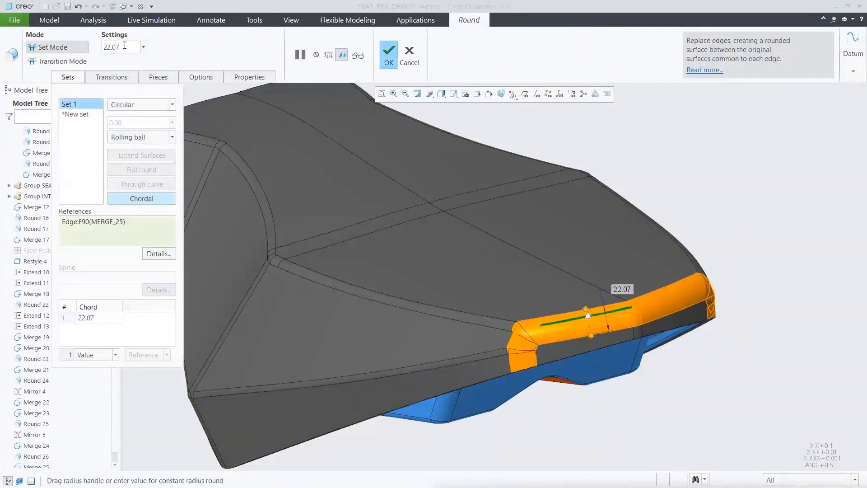
type("5")
key("Return")
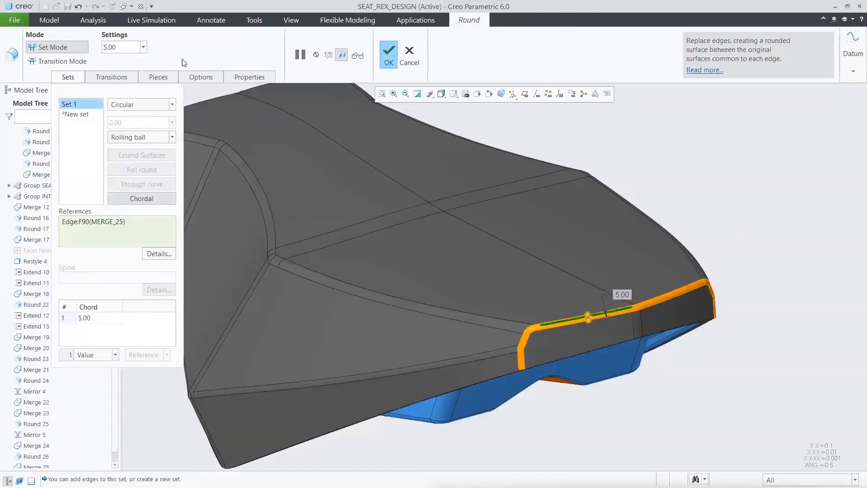
left_click(388, 58)
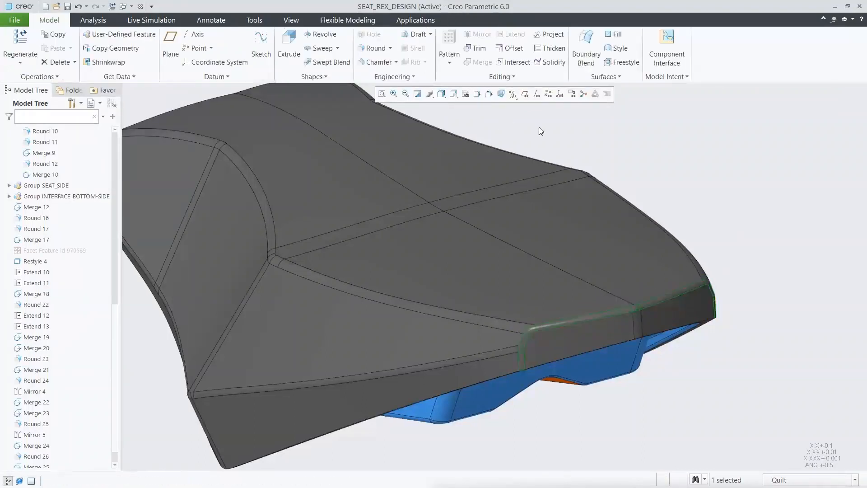
Step: Inspect the seat from below and from above in the saved views 00_START_1 and 00_START_2
left_click(453, 94)
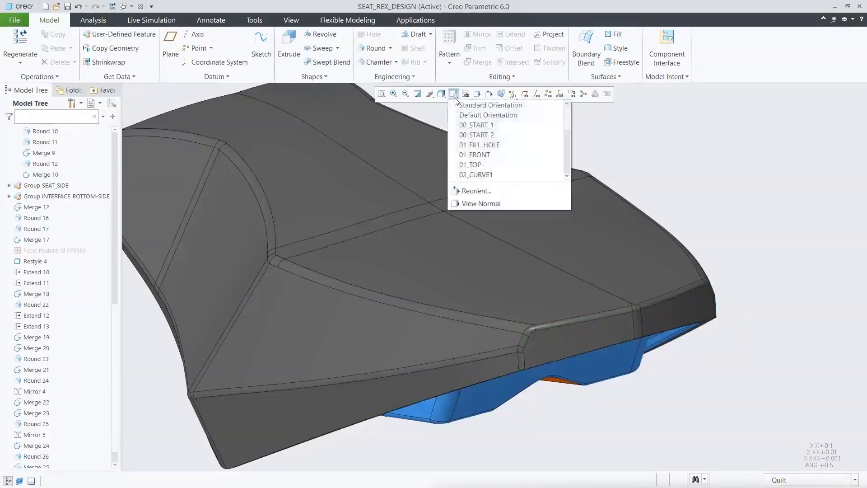
left_click(484, 124)
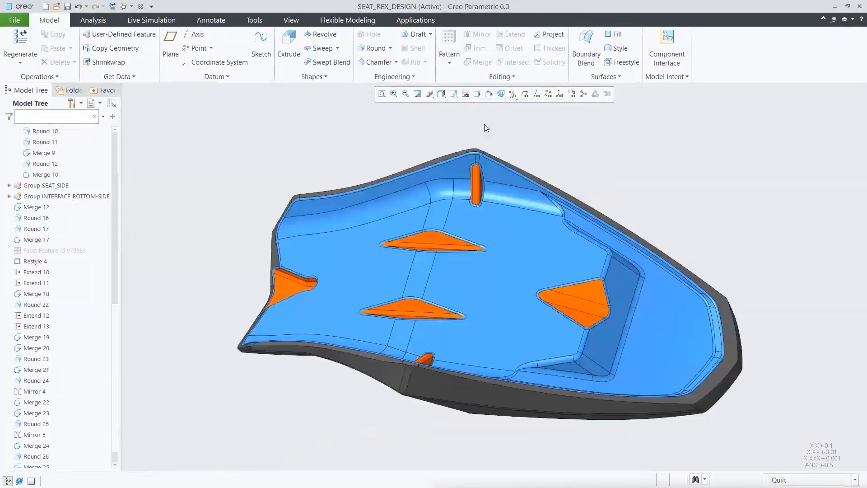
left_click(454, 94)
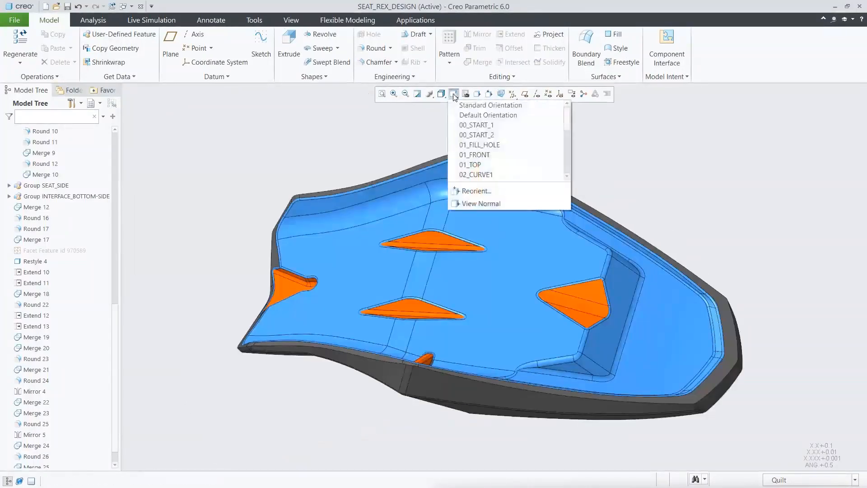
left_click(494, 136)
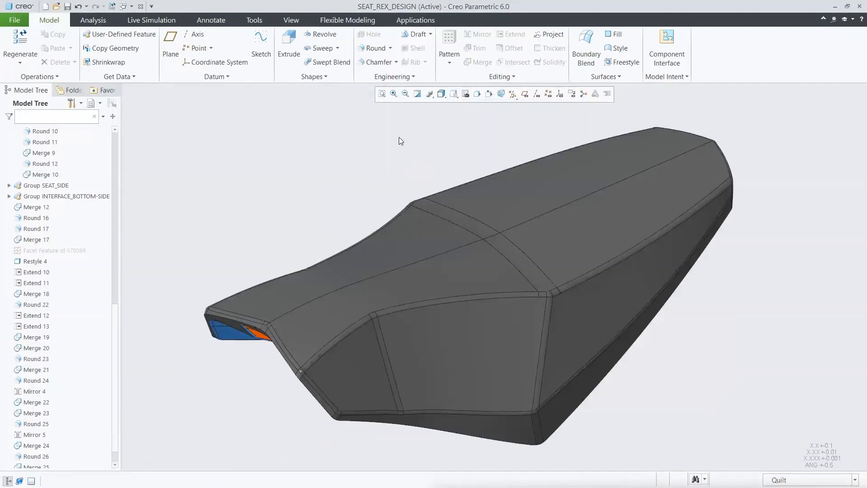
Step: Save the layer status of the seat part, return to the model tree and save the part
left_click(91, 103)
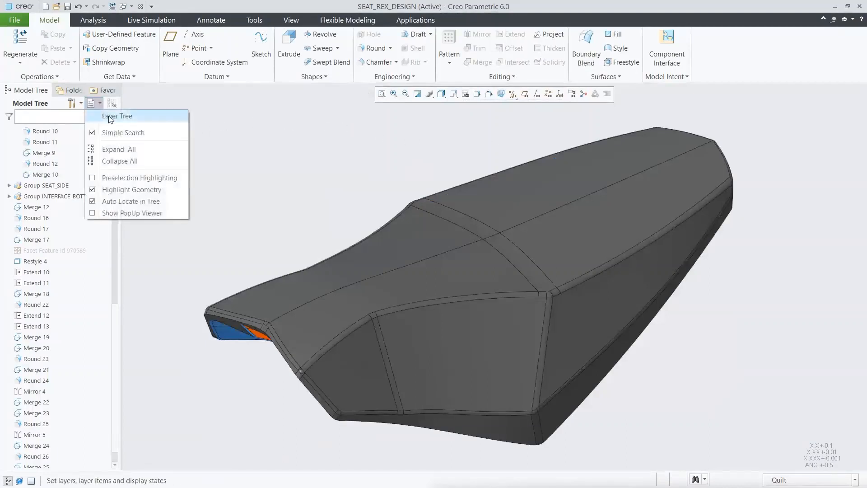
left_click(111, 115)
right_click(64, 229)
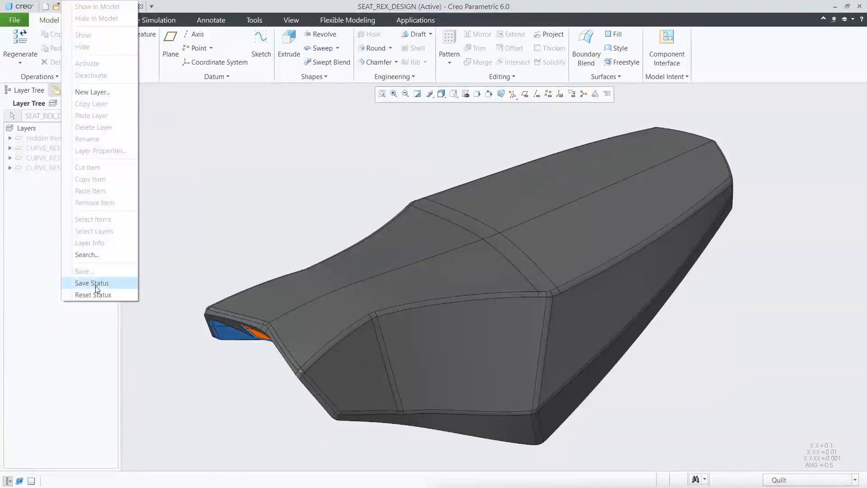
left_click(84, 284)
left_click(91, 103)
left_click(112, 113)
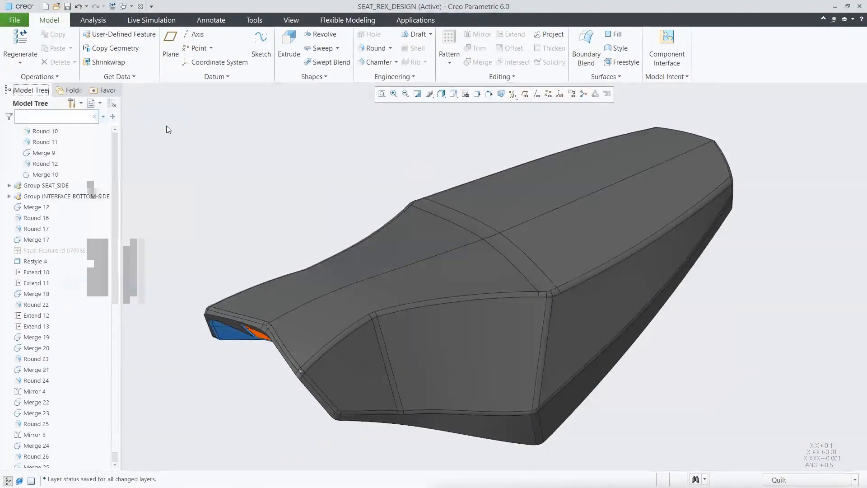
key("ctrl+s")
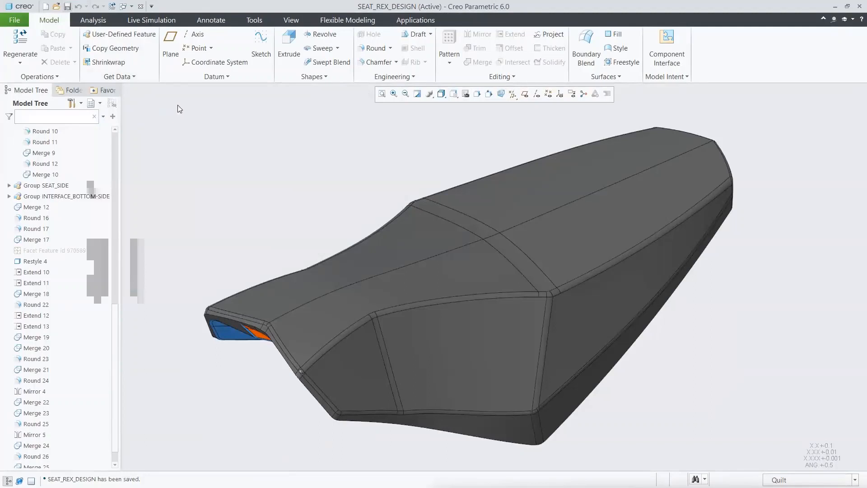
Step: Close the seat part window and show the label parts 5450971_LABEL_LH and 5450971_LABEL_RH in the snowmobile assembly
left_click(141, 6)
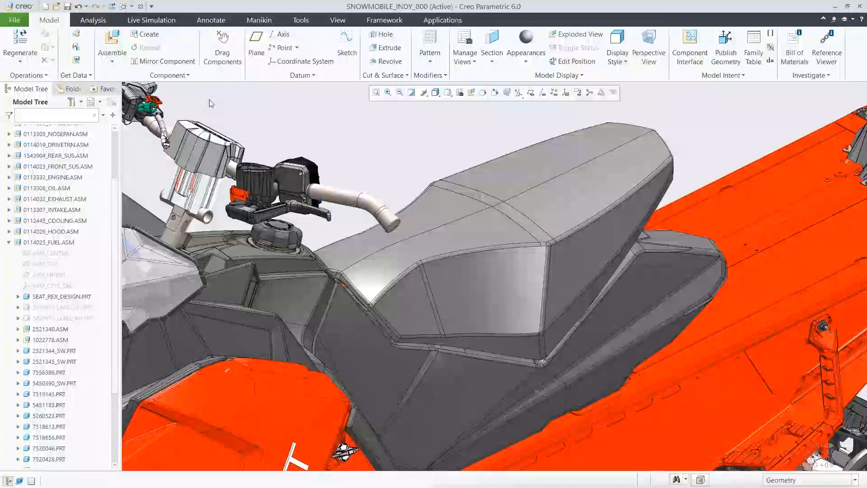
left_click(86, 308)
left_click(87, 319, "ctrl")
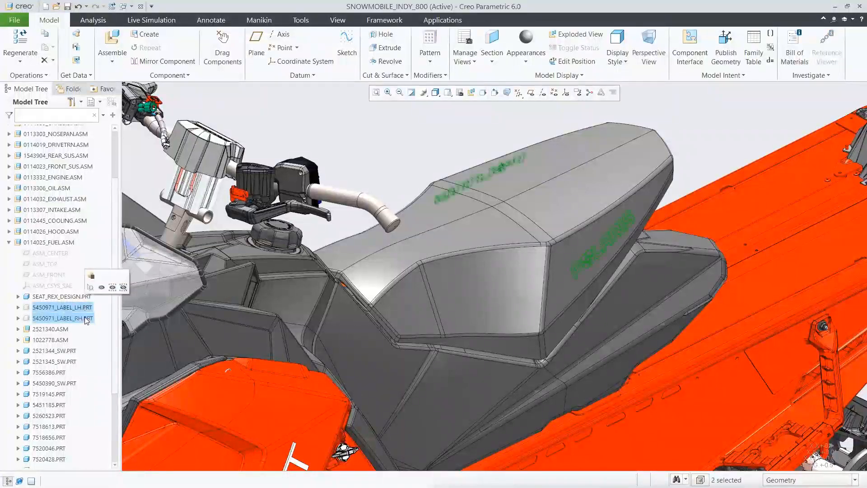
left_click(101, 287)
left_click(148, 178)
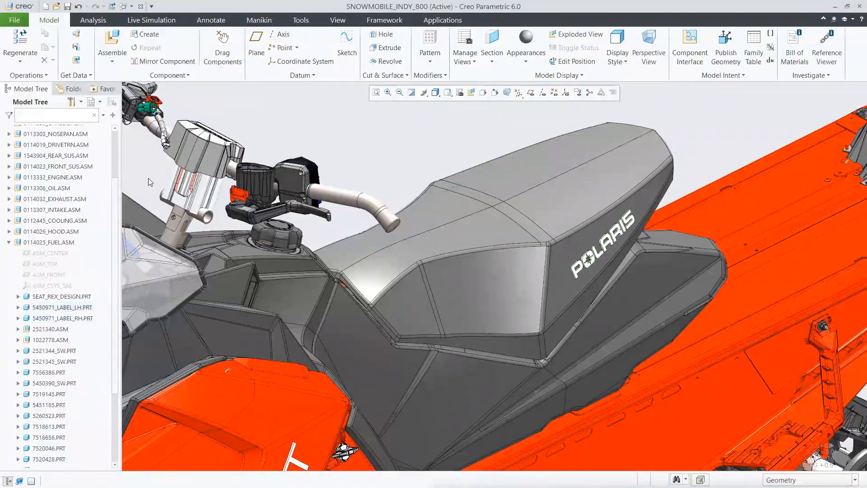
Step: Collapse the 0114025_FUEL.ASM subassembly and display the complete snowmobile in the saved views 00_START_2 and 00_START
left_click(8, 242)
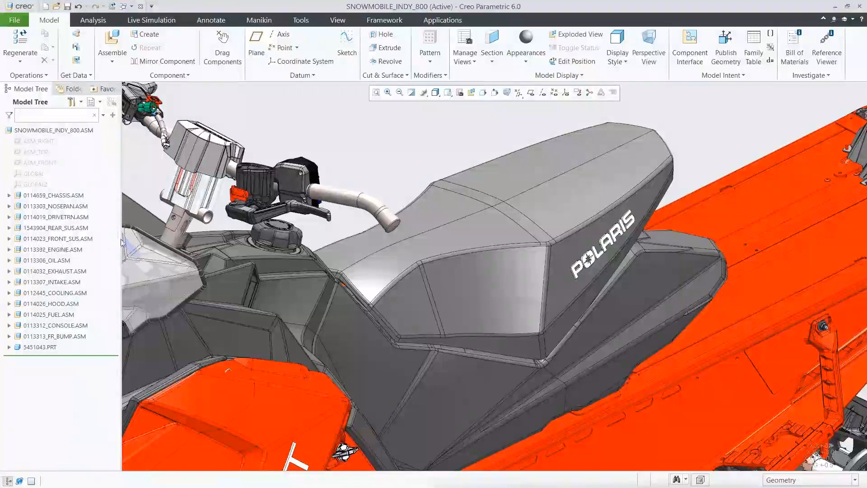
left_click(448, 93)
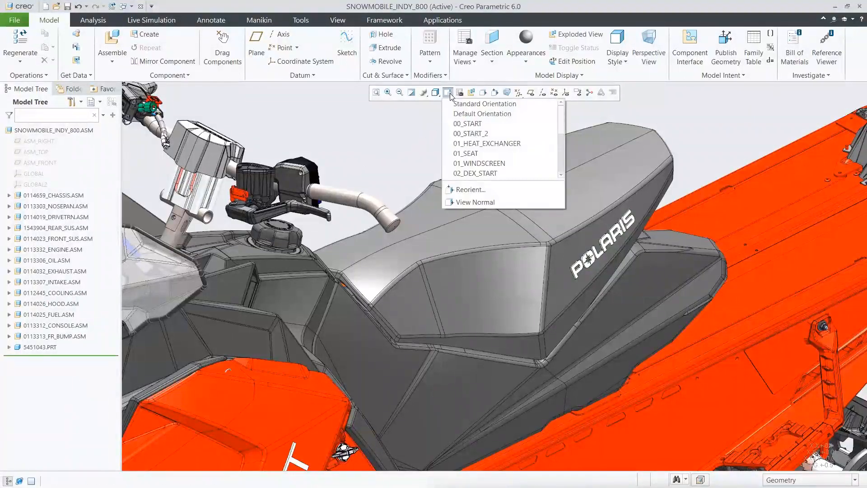
left_click(478, 134)
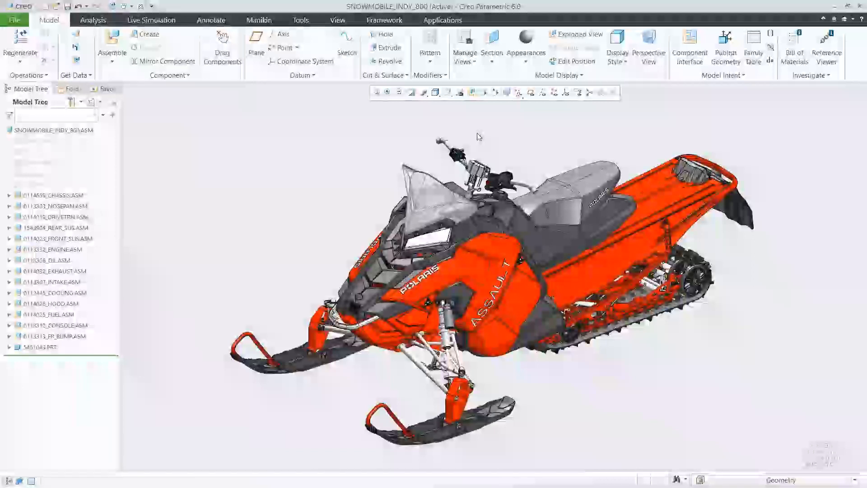
left_click(448, 92)
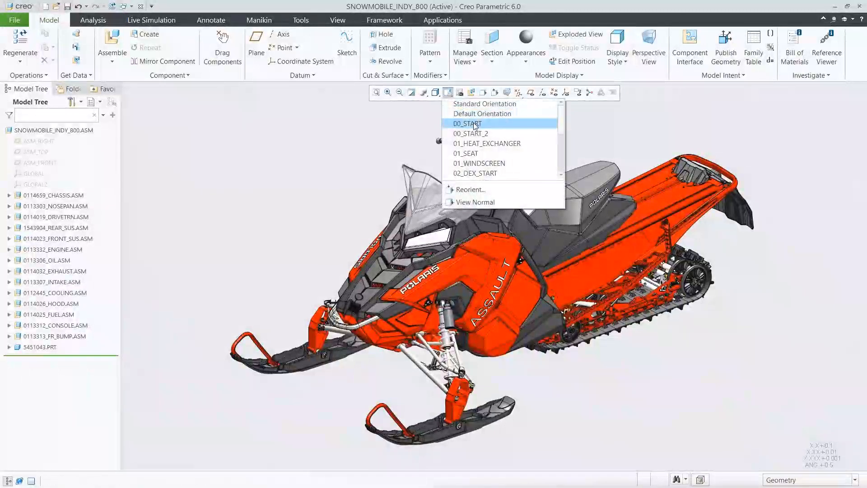
left_click(473, 123)
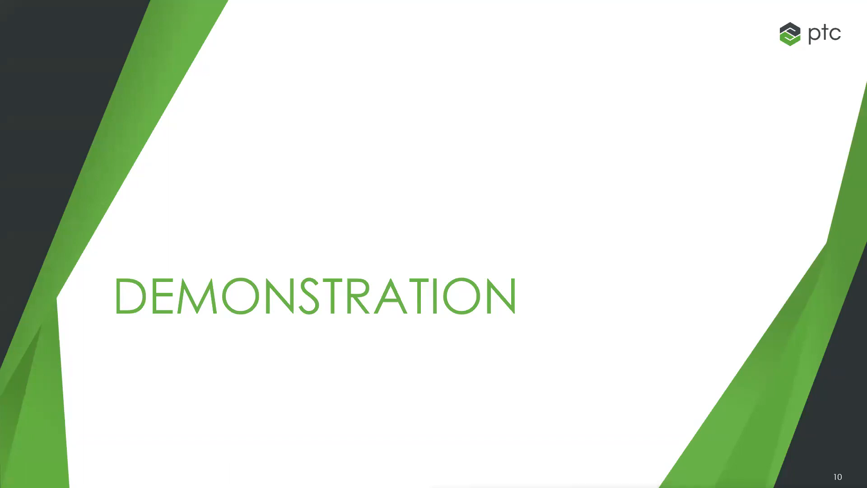
key("Right")
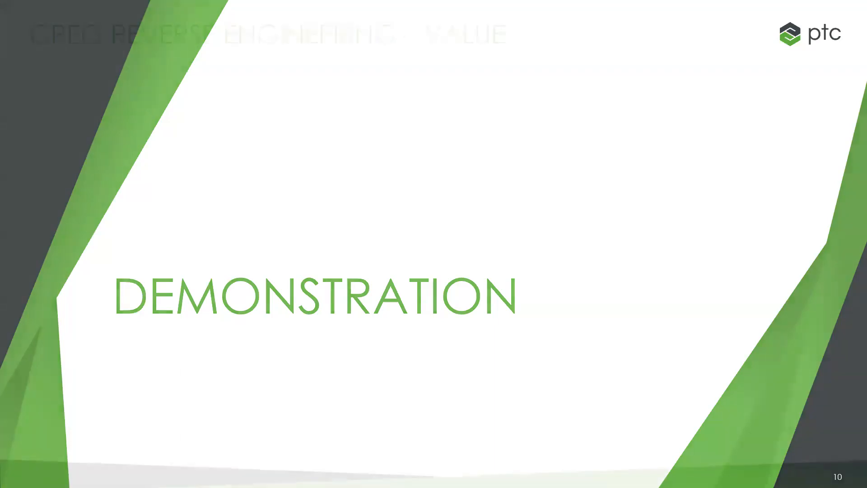